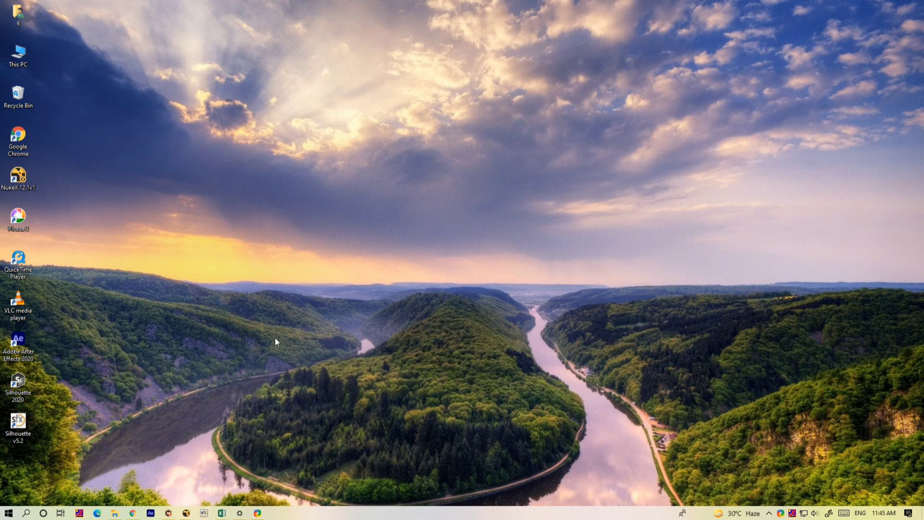
Step: Switch to the open NukeX project and return the boat clip to its first frame
left_click(187, 513)
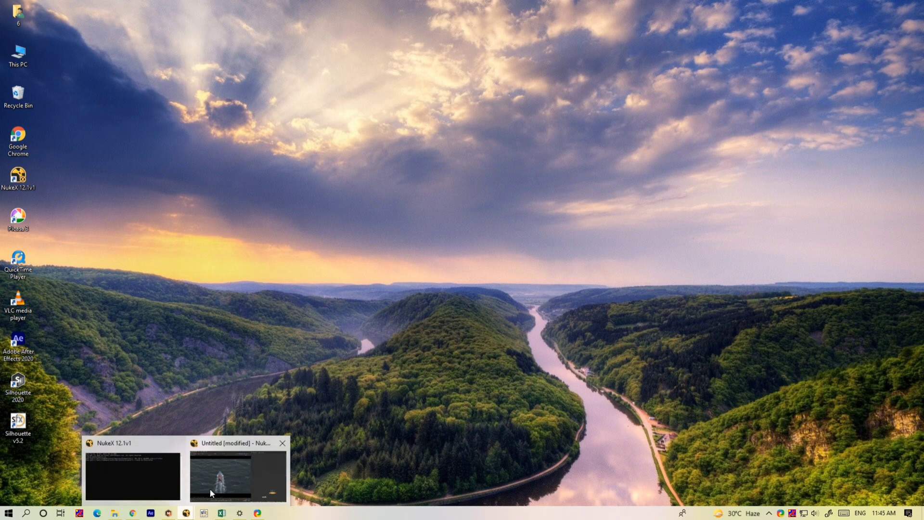
left_click(235, 480)
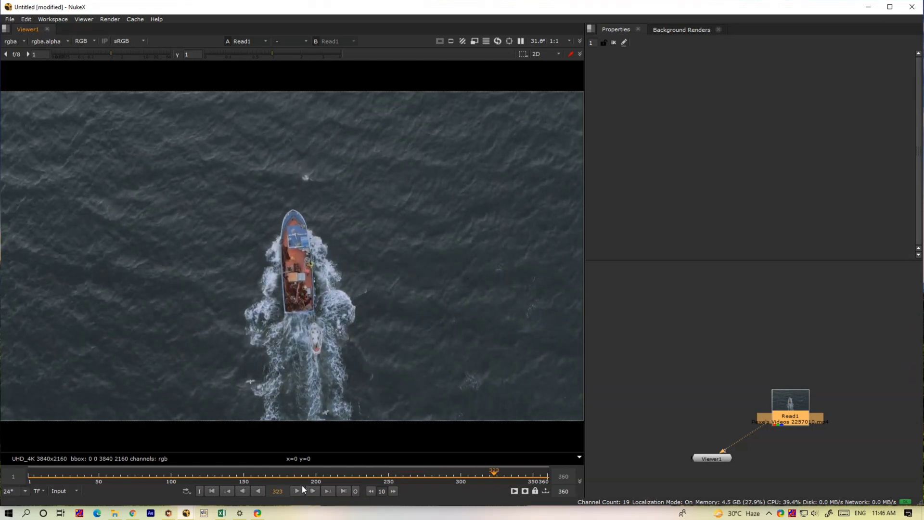
key("Home")
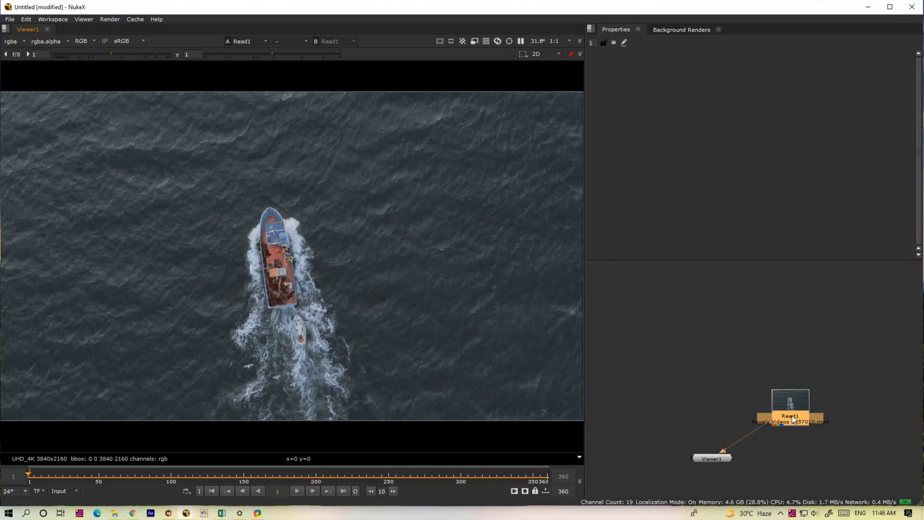
Step: Add a FrameRange node after Read1 and set its last frame to 200
key("Tab")
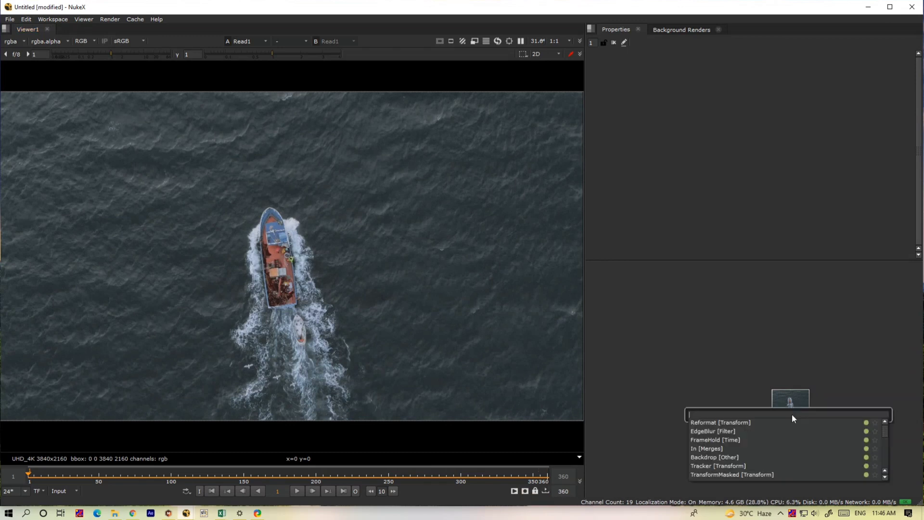
type("fr")
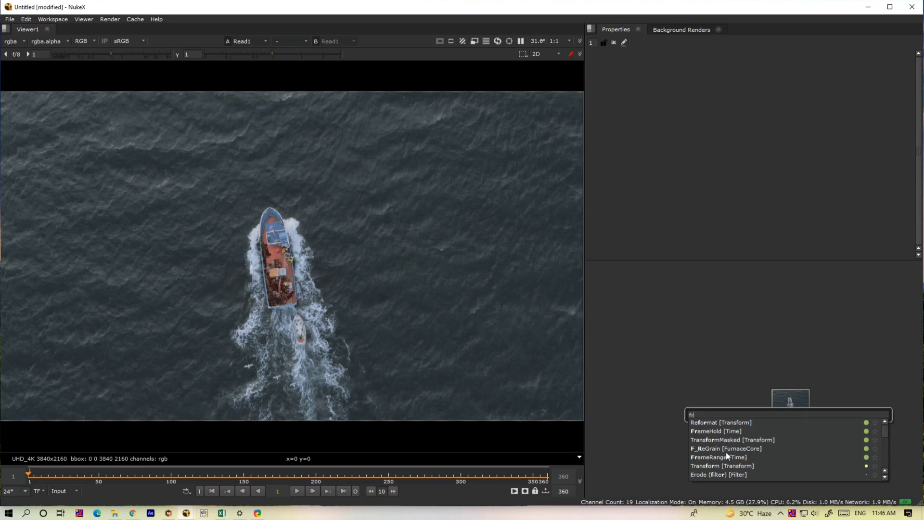
left_click(730, 459)
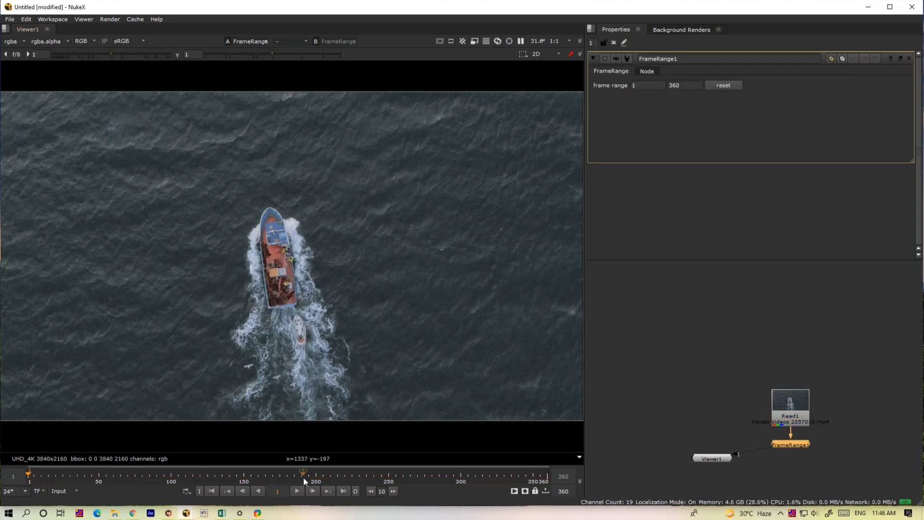
double_click(672, 85)
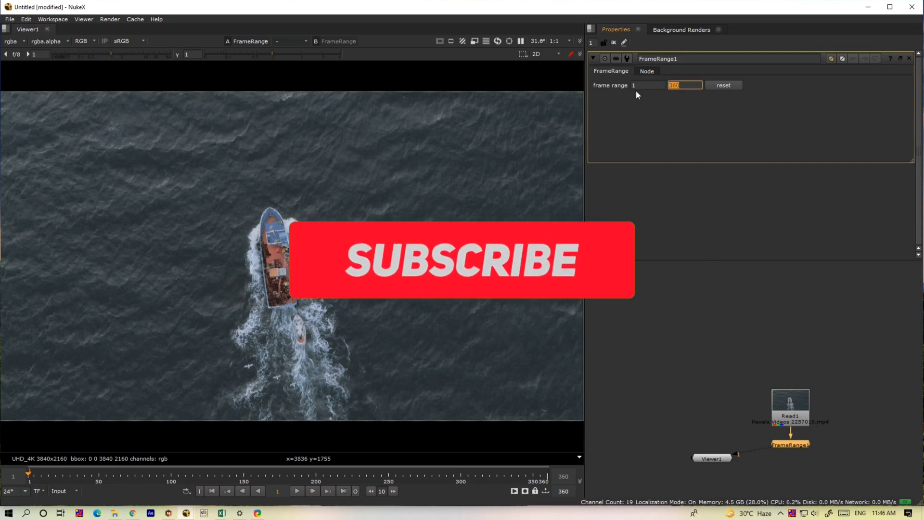
type("200")
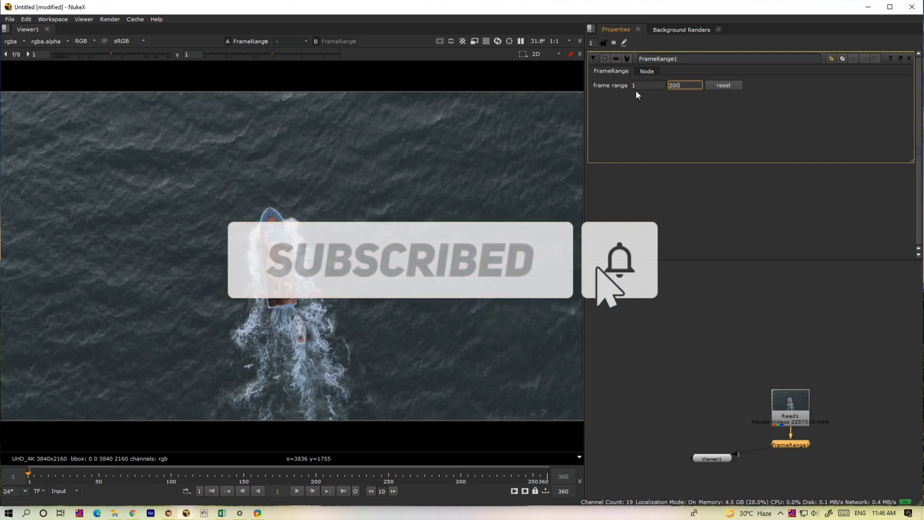
key("Return")
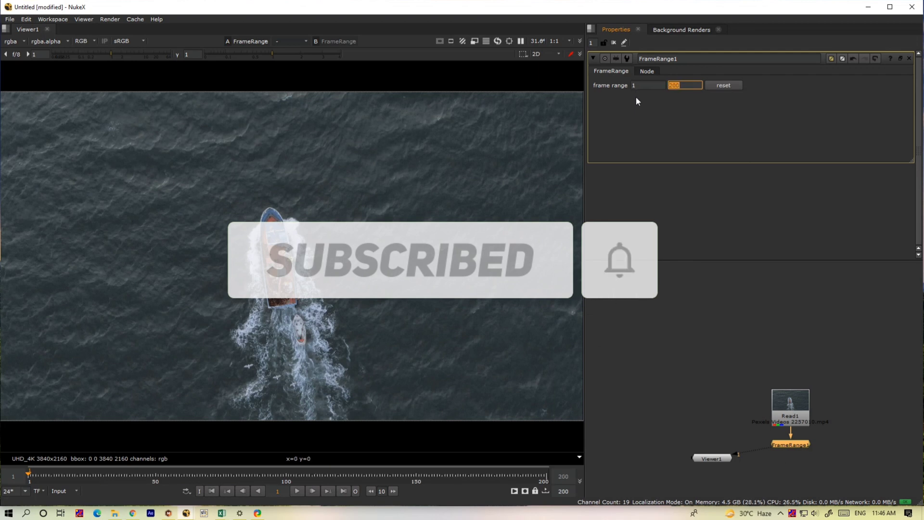
Step: Connect viewer input 1 to Read1 and input 2 to the FrameRange node, and move Viewer1 away from the node chain
left_click(794, 420)
key("1")
left_click(783, 446)
key("2")
left_click_drag(723, 458, 683, 458)
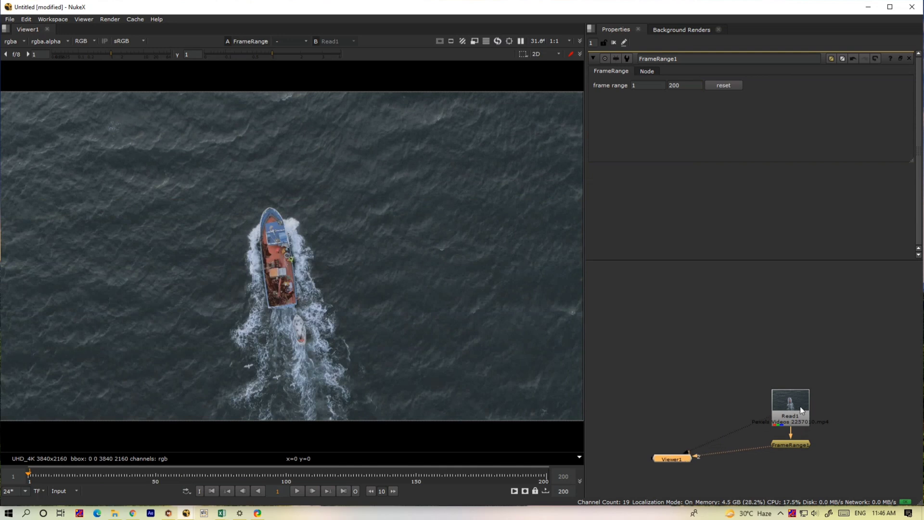
Step: Check the clip's format in the Read1 properties and set the project's full size format to UHD_4K 3840x2160
double_click(802, 410)
left_click(872, 187)
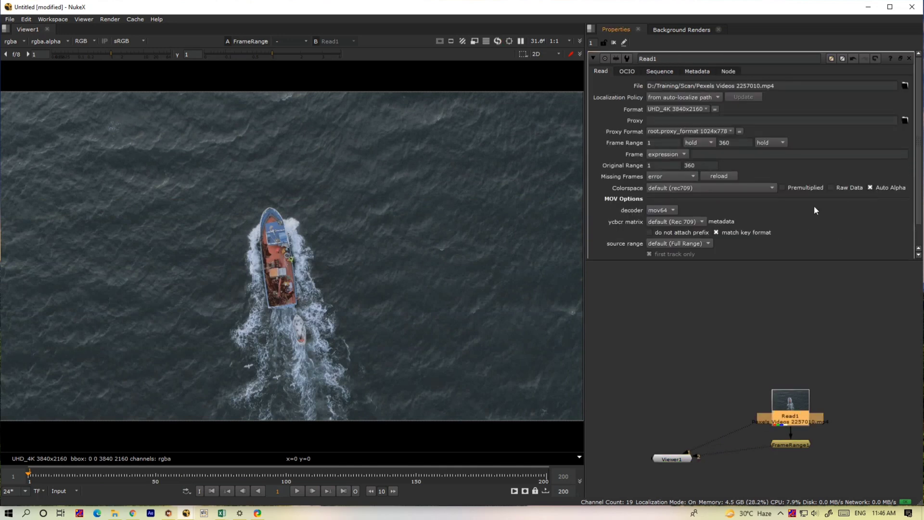
key("s")
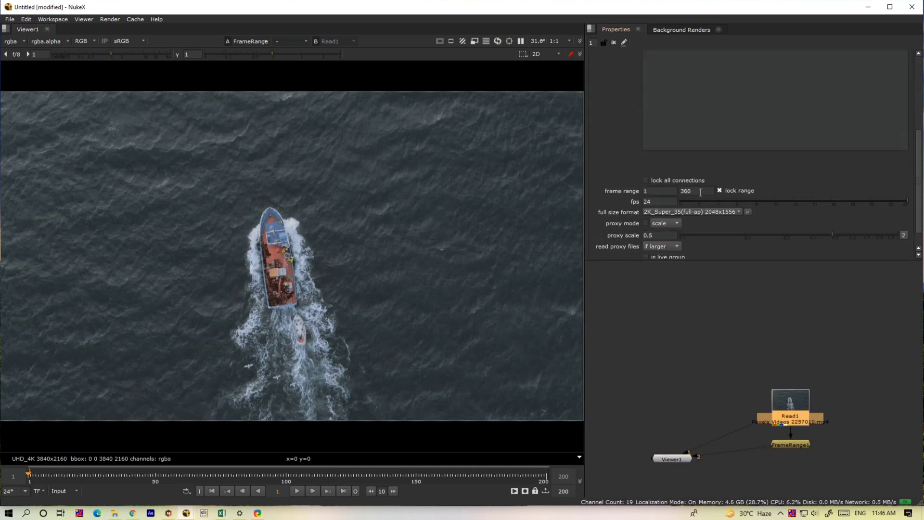
middle_click_drag(421, 169, 409, 171)
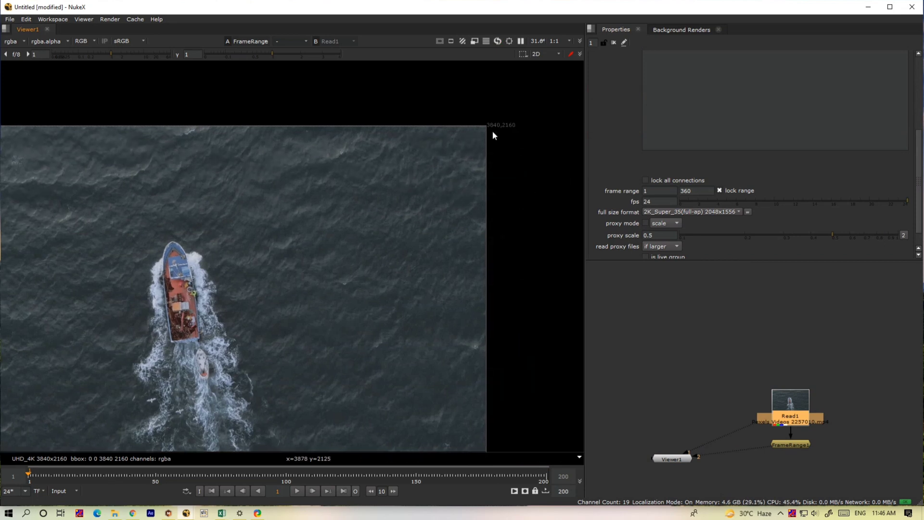
left_click(684, 211)
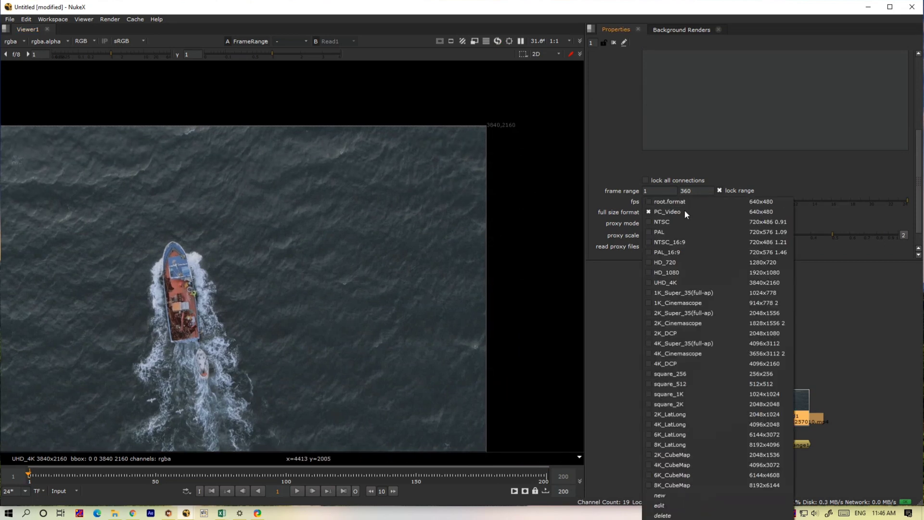
left_click(684, 285)
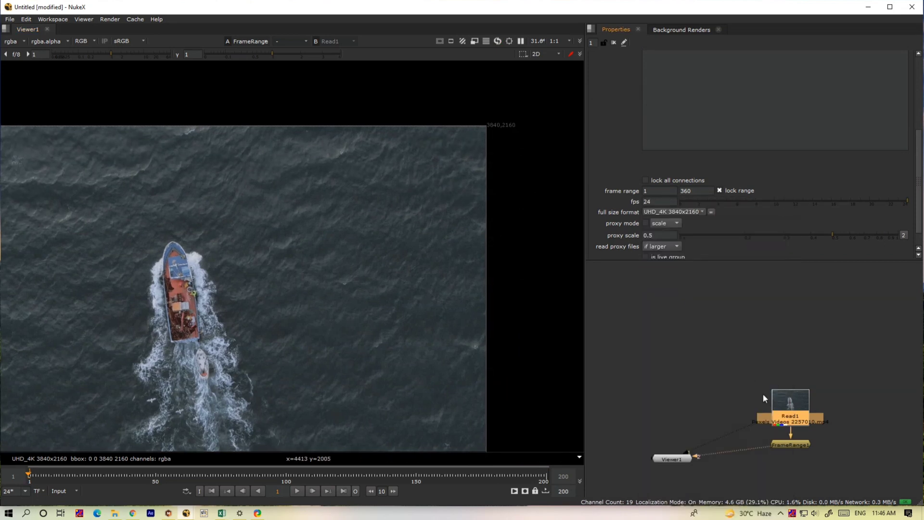
Step: Compare Read1 with the FrameRange node in the viewer, with the whole image fitted
key("1")
left_click(793, 444)
key("2")
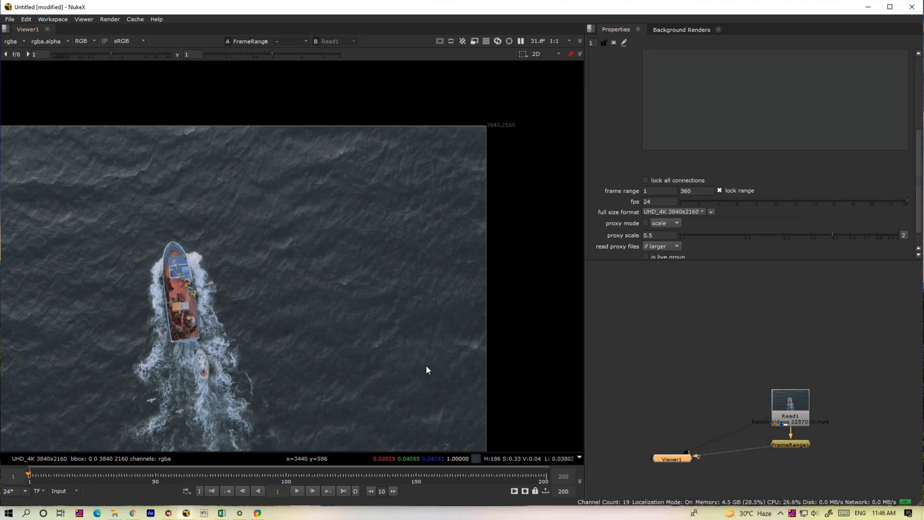
key("f")
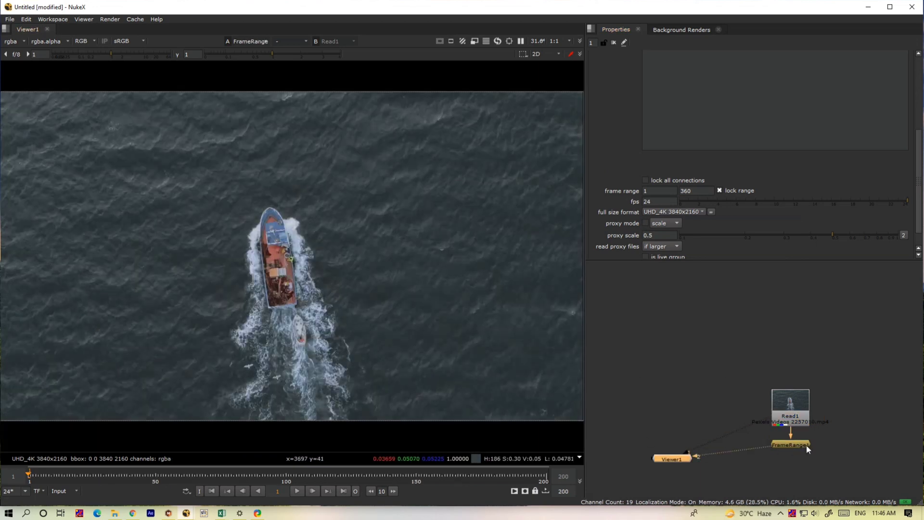
Step: Add a RotoPaint node below the FrameRange node and display it through viewer input 2
middle_click_drag(772, 449, 755, 372)
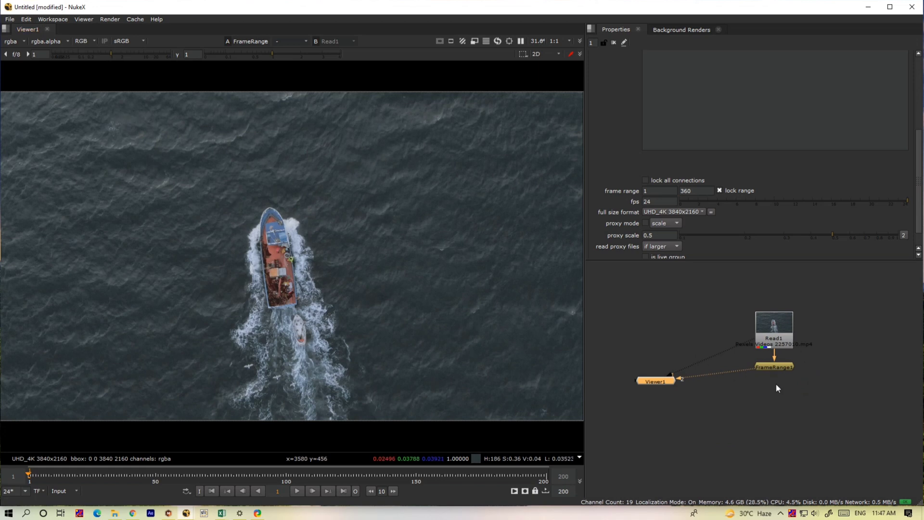
key("p")
mouse_move(769, 378)
left_mouse_down()
mouse_move(782, 424)
mouse_move(766, 384)
mouse_move(776, 375)
left_mouse_up()
left_click_drag(781, 423, 784, 407)
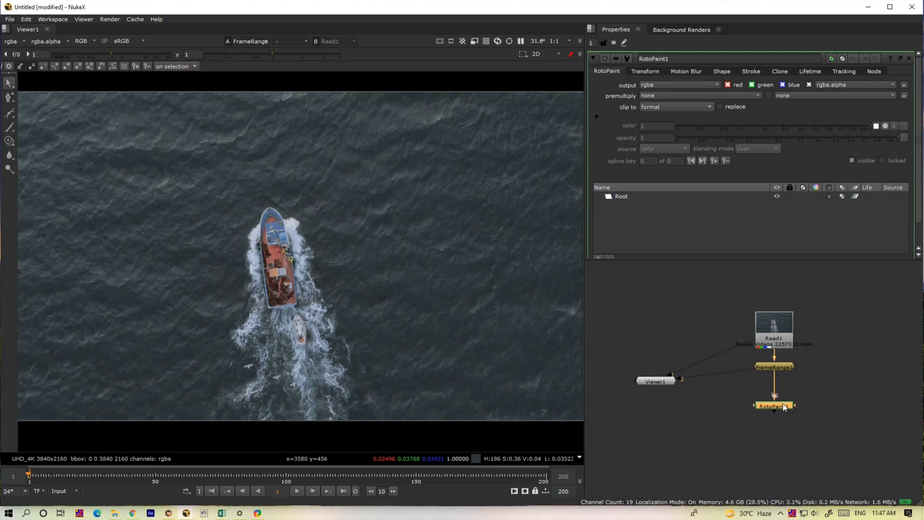
key("2")
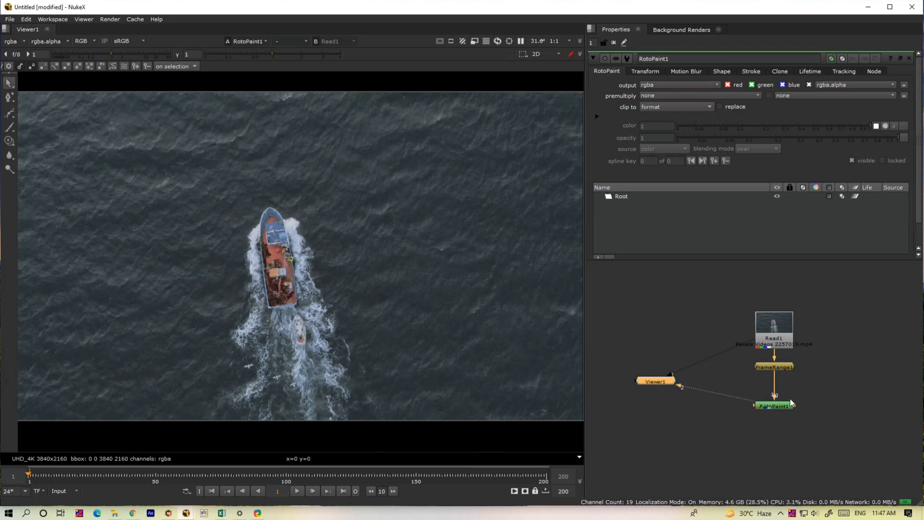
Step: Using the Clone tool at brush size 483, cover the boat and its wake on frame 1 with water sampled just right of each stroke
left_click(8, 142)
left_click(31, 139)
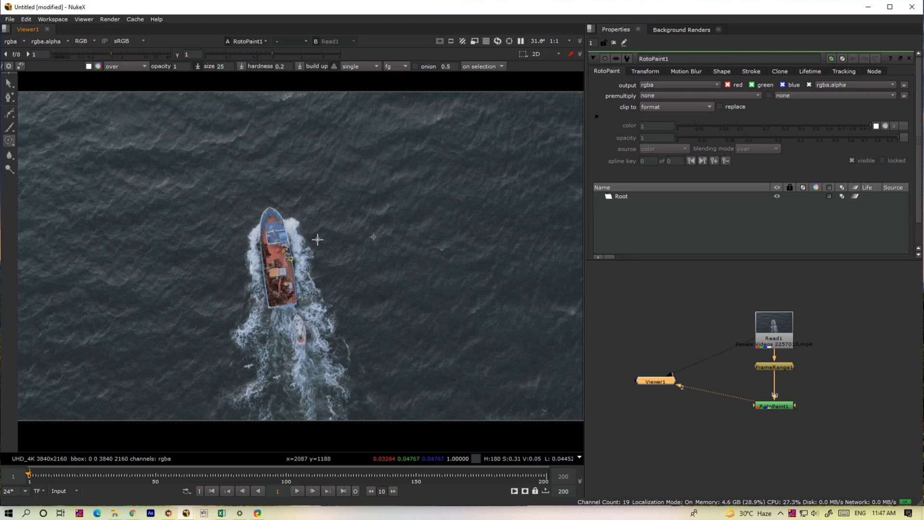
left_click_drag(318, 239, 333, 212, "shift")
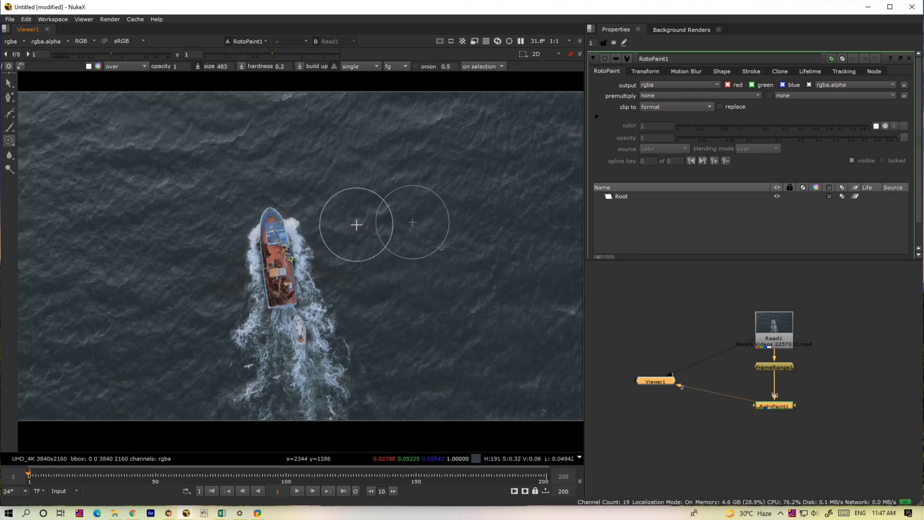
left_click_drag(365, 222, 364, 325)
left_click_drag(421, 322, 424, 401)
left_click_drag(336, 417, 337, 417)
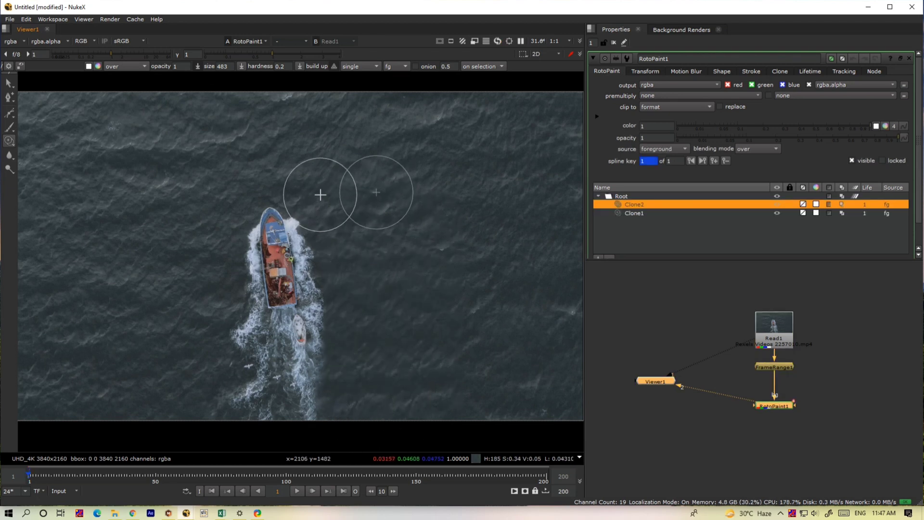
left_click_drag(323, 192, 307, 412)
left_click_drag(303, 199, 281, 396)
left_click_drag(283, 210, 269, 420)
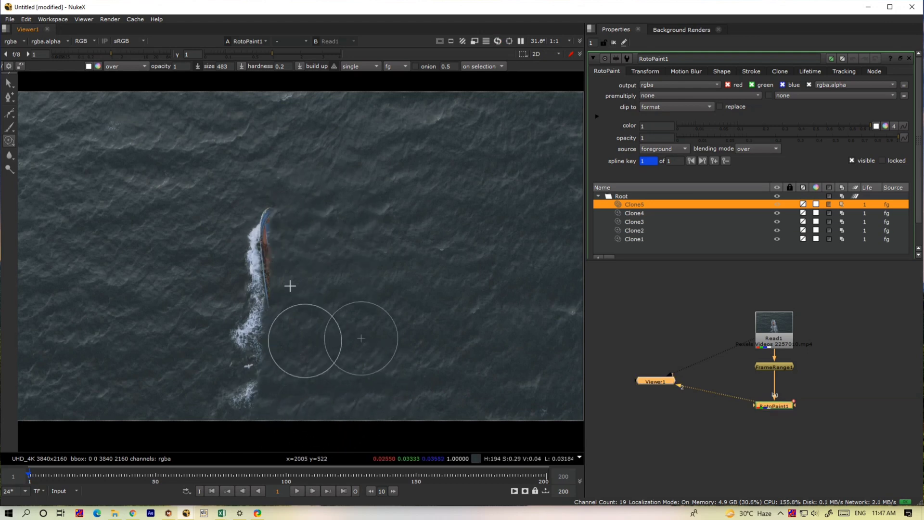
left_click_drag(268, 207, 258, 372)
left_click_drag(257, 225, 227, 440)
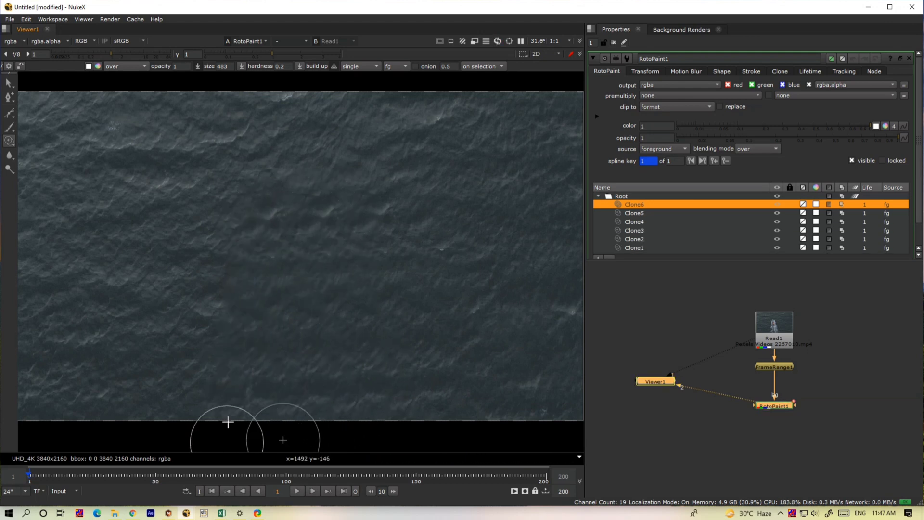
left_click_drag(250, 336, 241, 402)
Step: Blend the cloned area by painting over it at brush size 611 with water sampled from its left side
mouse_move(138, 254)
left_mouse_down("ctrl")
mouse_move(253, 250)
mouse_move(261, 235)
left_mouse_up("ctrl")
mouse_move(241, 219)
left_mouse_down()
mouse_move(285, 251)
mouse_move(264, 297)
left_mouse_up()
left_click_drag(267, 306, 256, 369)
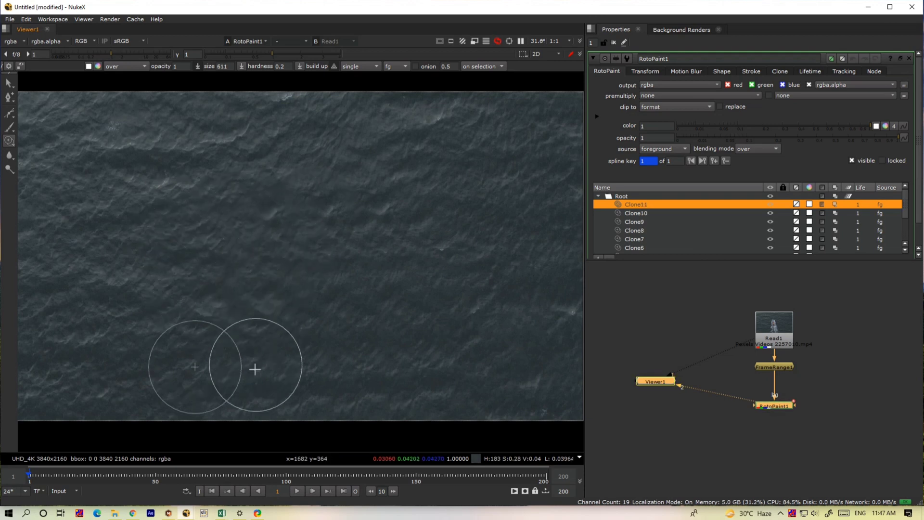
left_click_drag(243, 225, 231, 425)
mouse_move(257, 386)
left_mouse_down()
mouse_move(322, 389)
mouse_move(321, 371)
left_mouse_up()
mouse_move(315, 337)
left_mouse_down()
mouse_move(307, 299)
mouse_move(341, 309)
left_mouse_up()
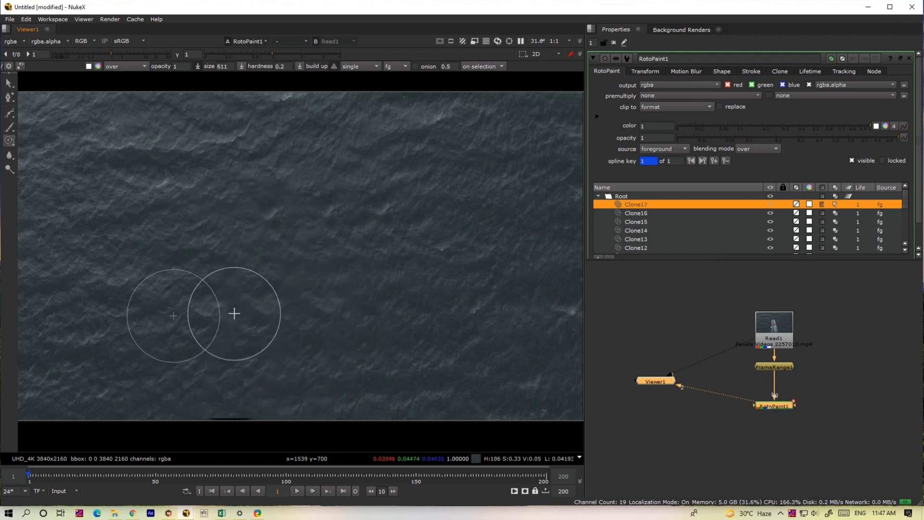
left_click_drag(233, 313, 239, 305)
left_click_drag(219, 337, 256, 303)
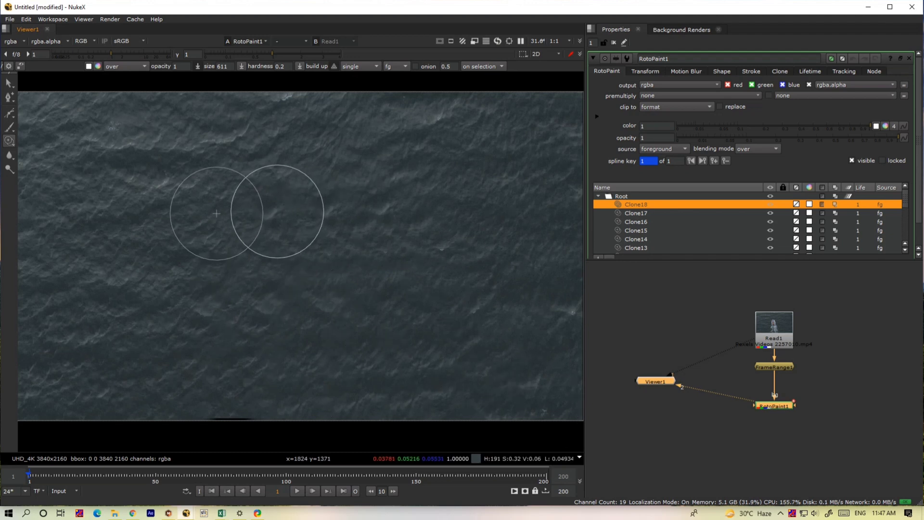
mouse_move(278, 212)
left_mouse_down()
mouse_move(337, 207)
mouse_move(368, 258)
left_mouse_up()
left_click_drag(332, 342, 309, 392)
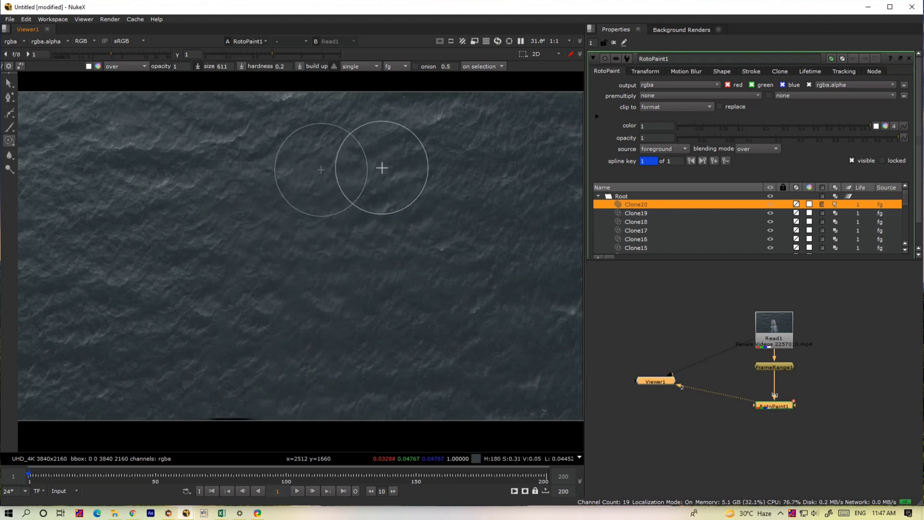
Step: Resample the clone source diagonally above and left of the brush and touch up the remaining patches of water
left_click_drag(382, 169, 371, 204, "ctrl")
left_click(372, 206)
left_click_drag(294, 192, 284, 216)
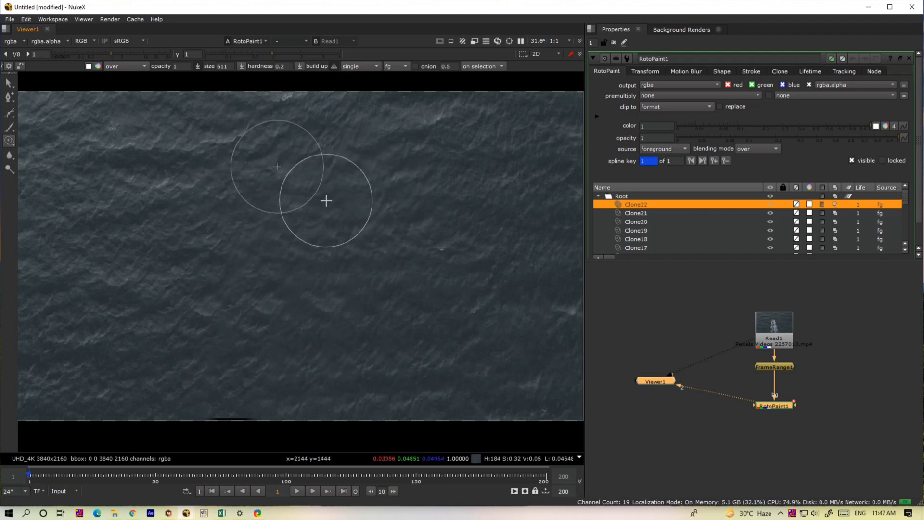
left_click_drag(255, 393, 225, 387)
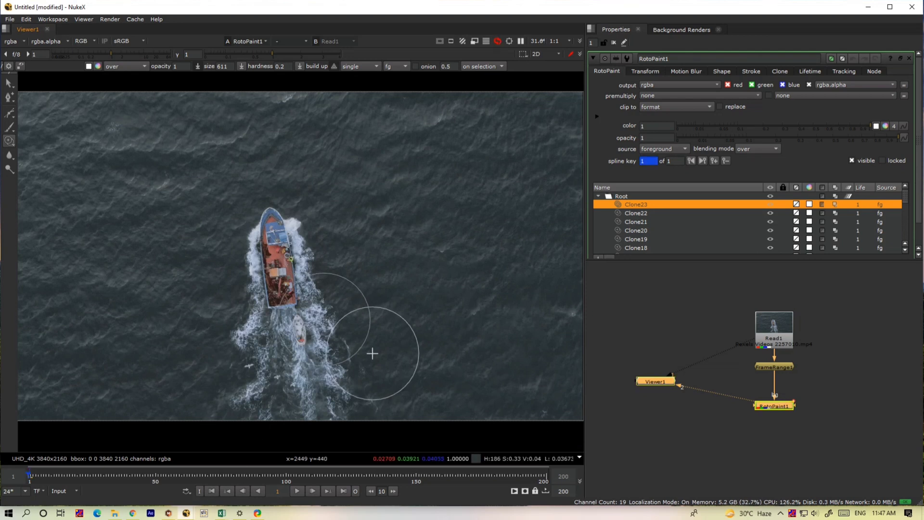
Step: Step back and forth between frames 1 and 2 to compare the painted frame with the unpainted one
key("Right")
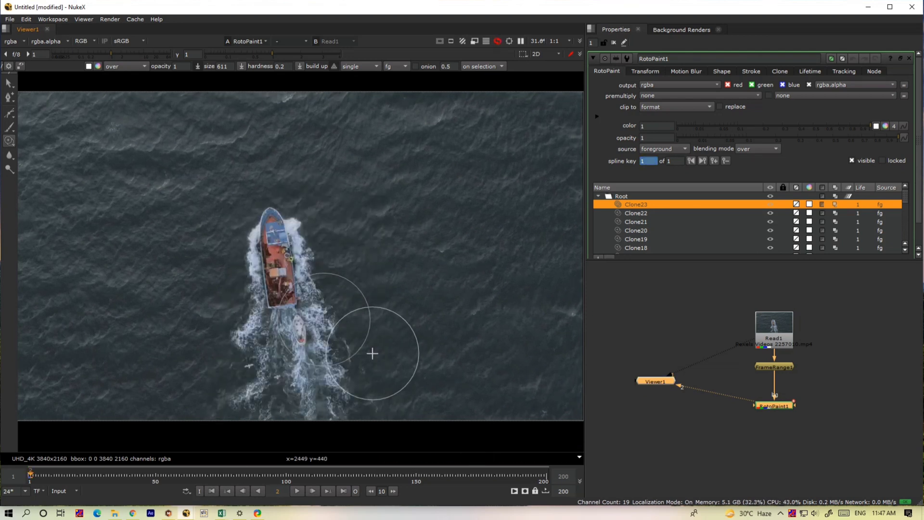
key("Left")
key("Right")
key("Left")
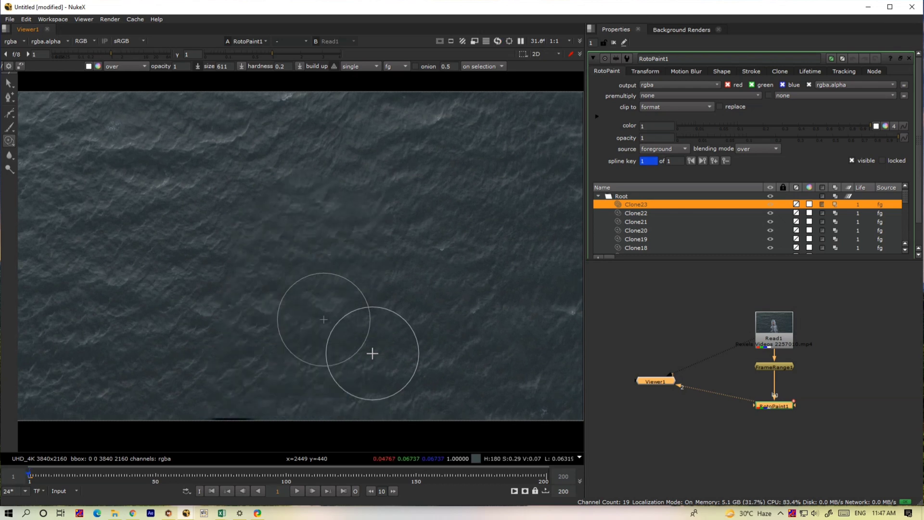
key("Right")
key("Left")
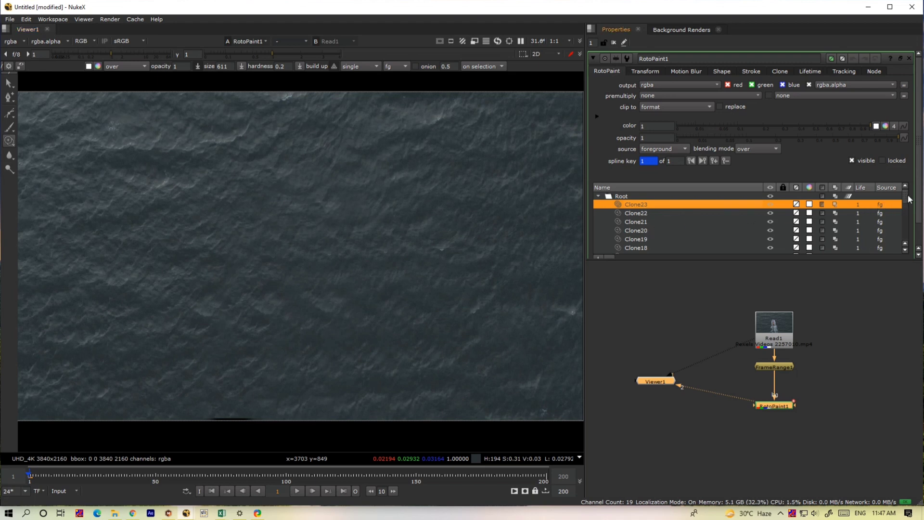
Step: Select all the clone strokes in the RotoPaint1 stroke list and set their lifetime type to all frames
left_click_drag(909, 199, 911, 260)
key("ctrl+a")
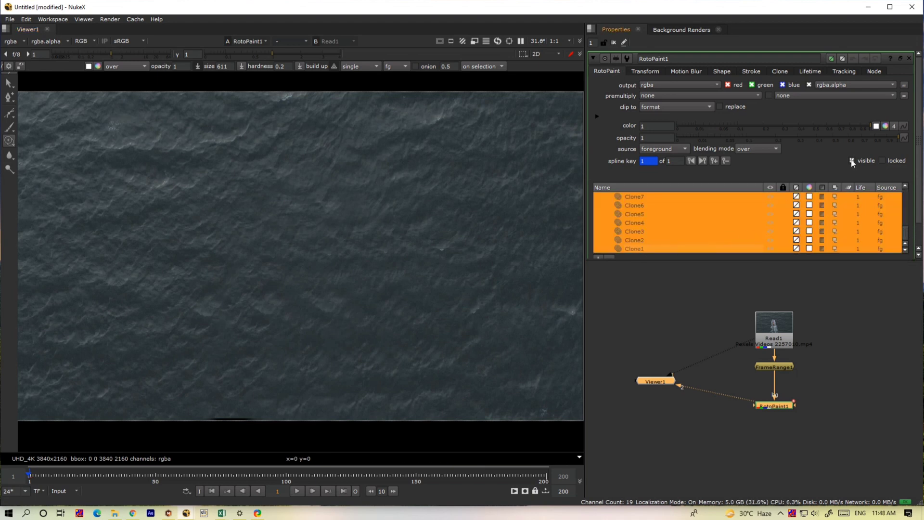
left_click(814, 69)
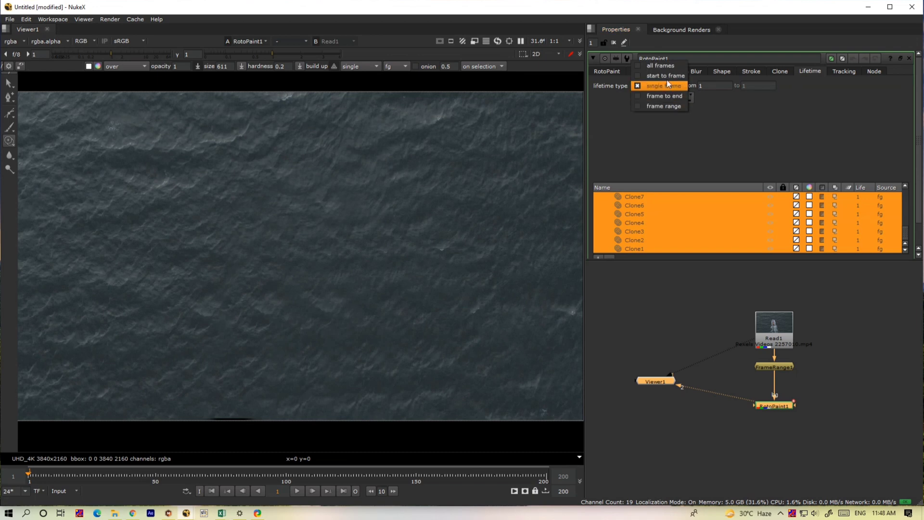
left_click(668, 70)
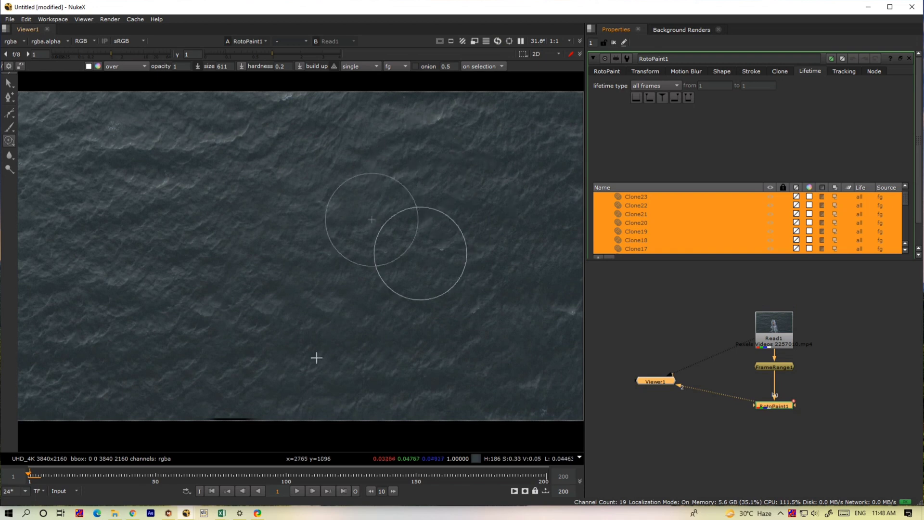
Step: Clone water over the black gap on the image's lower edge and set that stroke's lifetime to all frames
scroll(217, 426, "up", 4)
scroll(217, 426, "up", 3)
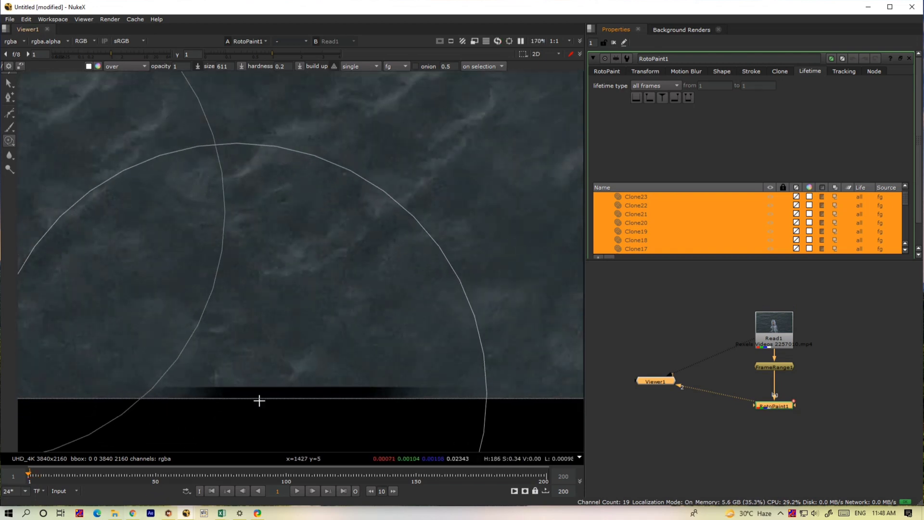
left_click(339, 374)
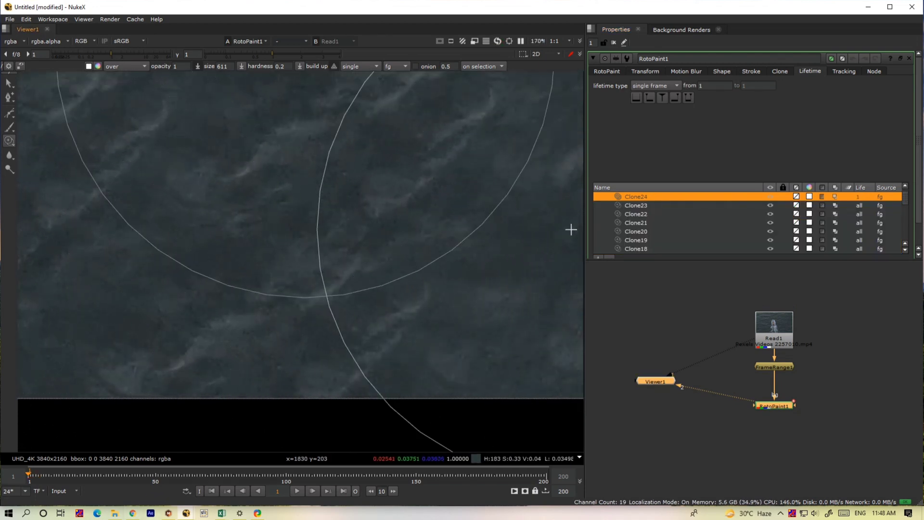
left_click(857, 197)
left_click(868, 181)
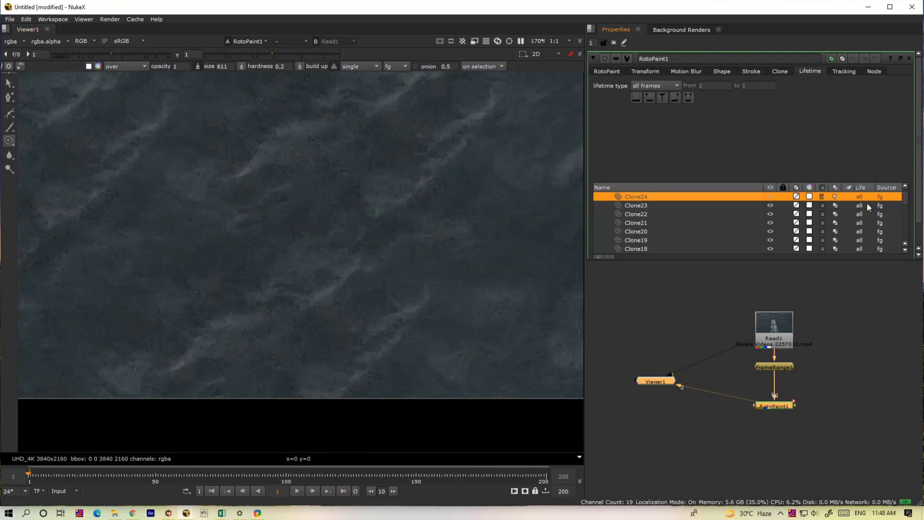
key("f")
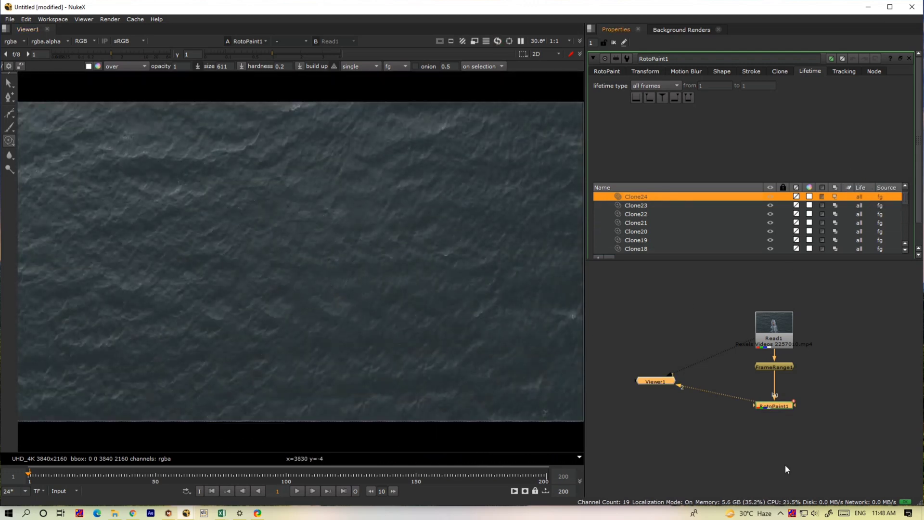
Step: View Read1 and RotoPaint1 as alternate viewer inputs and play the painted result to check it in motion
left_click(790, 343)
key("1")
left_click(782, 406)
key("2")
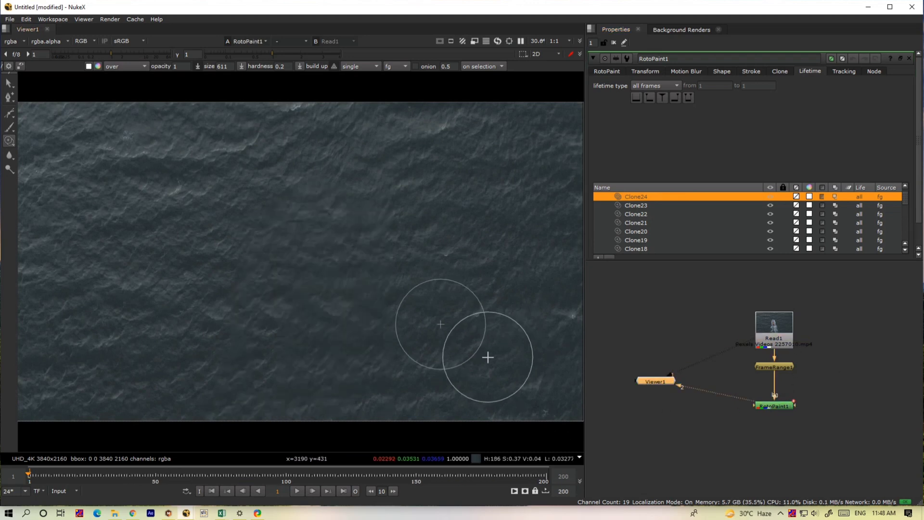
key("l")
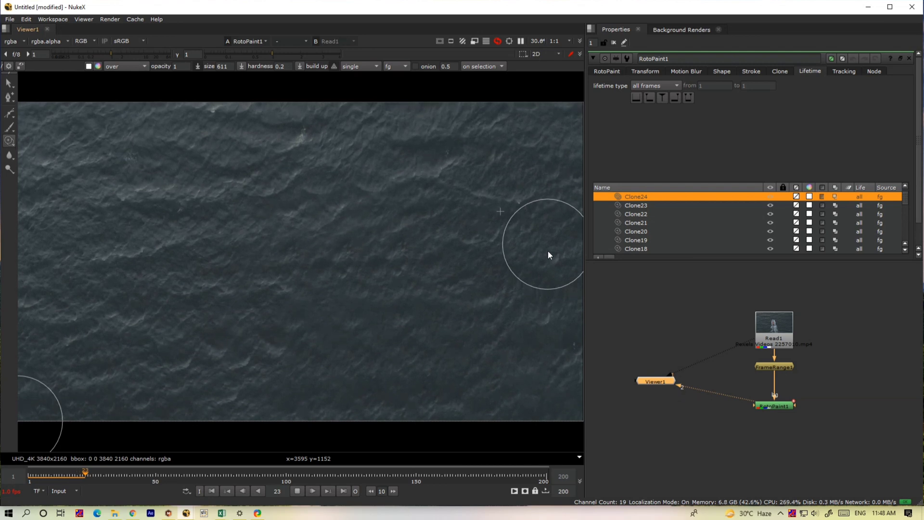
key("k")
Step: Inspect the painted water on frames 113, 136 and 171, and return to frame 1
left_click(319, 474)
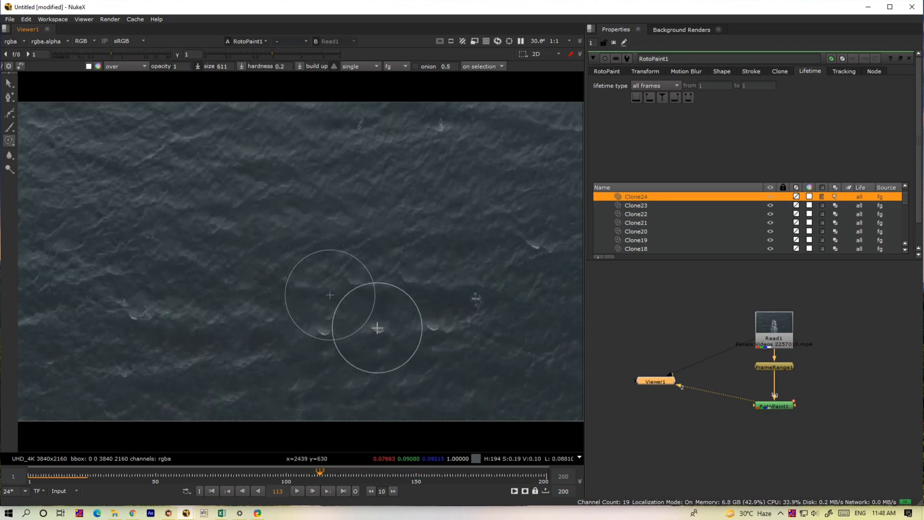
left_click(380, 473)
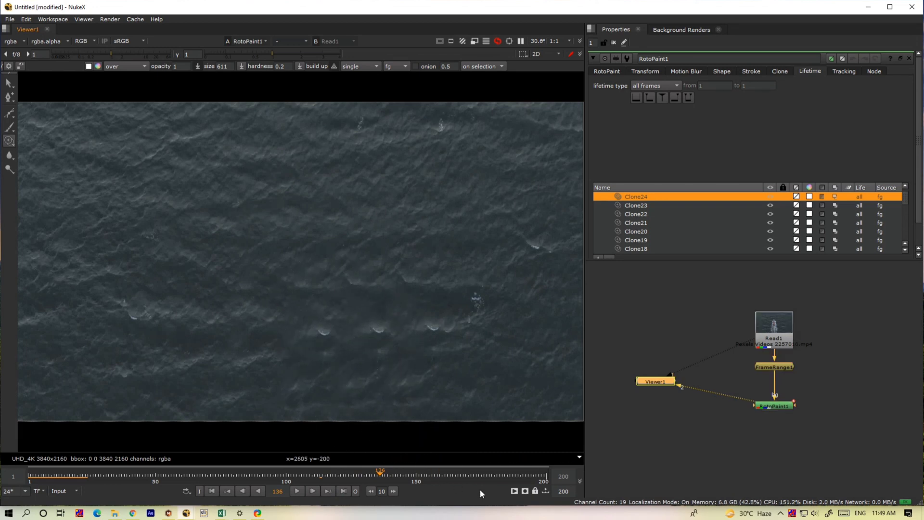
left_click(472, 477)
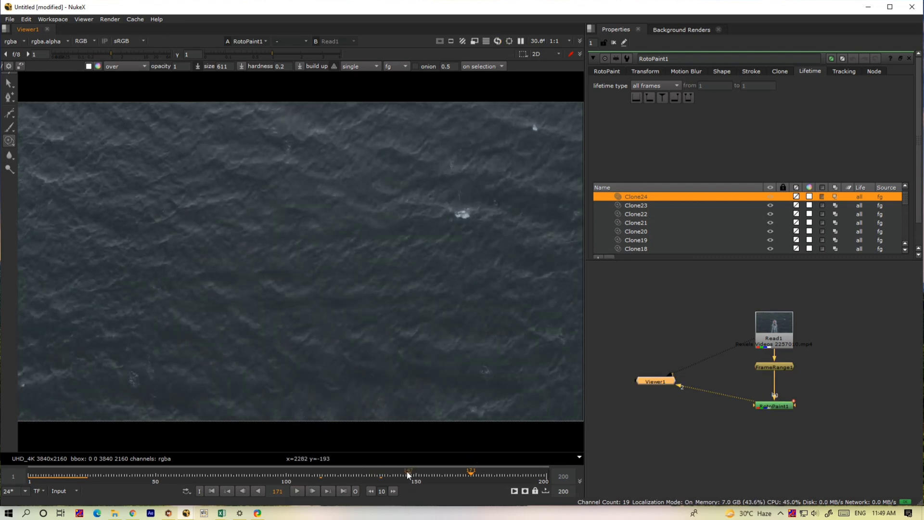
left_click(268, 477)
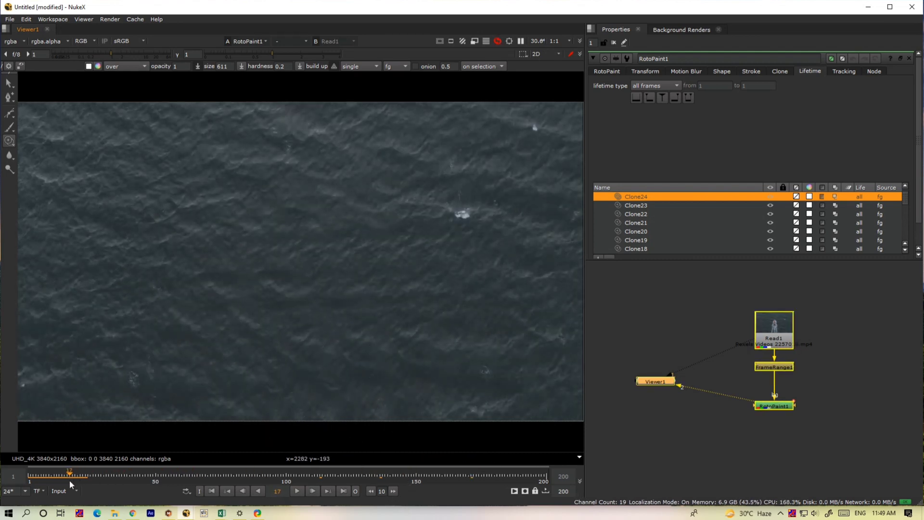
key("Home")
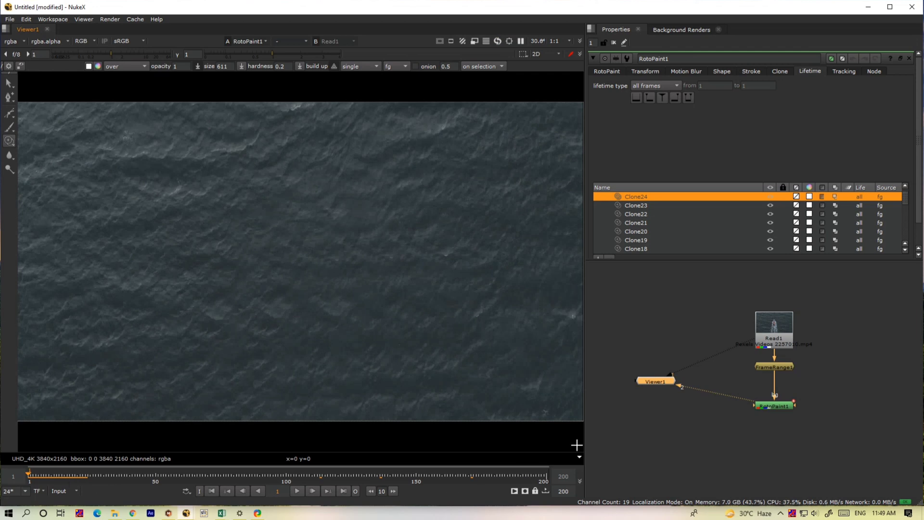
Step: Extract RotoPaint1 from the node tree, set it aside, and add a Transform node below FrameRange1
left_click(783, 406)
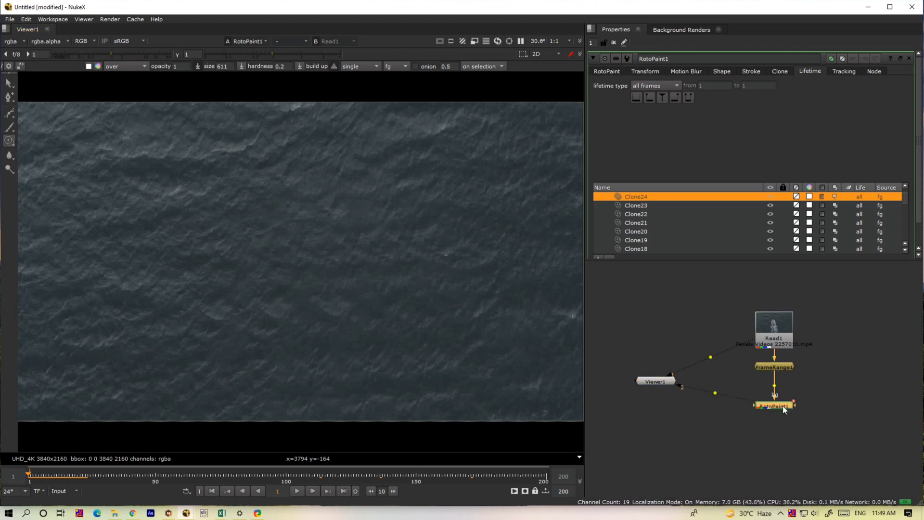
left_click_drag(783, 406, 876, 355, "ctrl+shift")
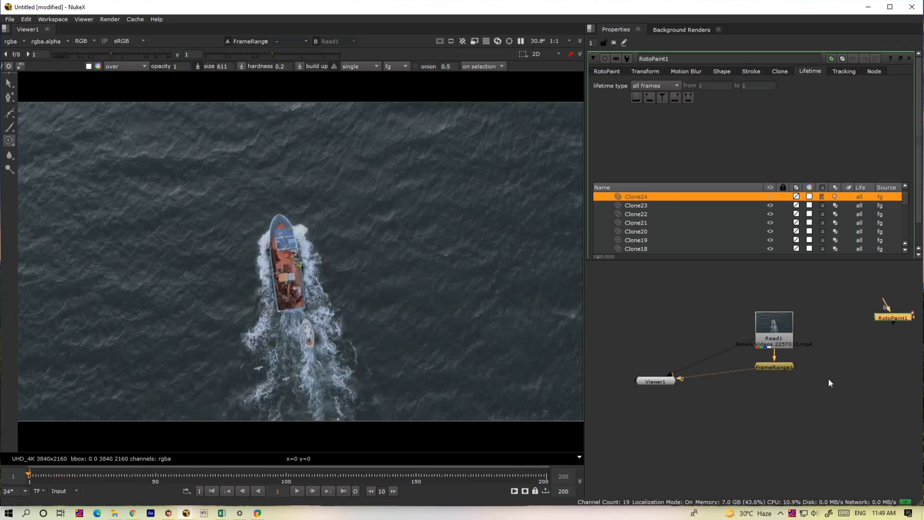
left_click(779, 399)
key("Tab")
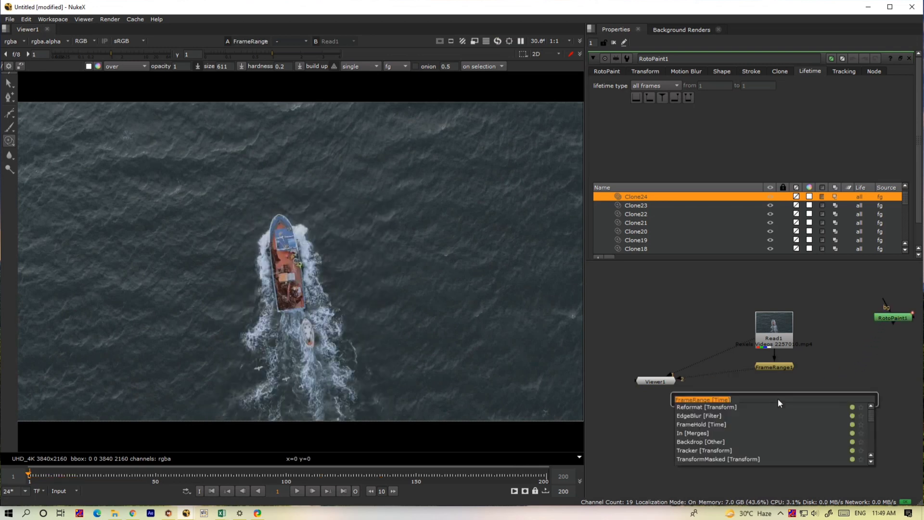
type("tr")
left_click(718, 417)
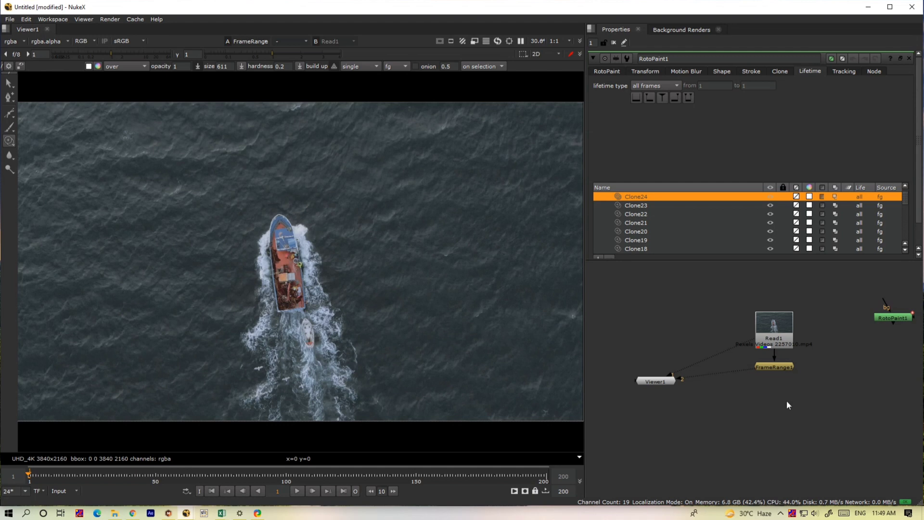
middle_click_drag(785, 411, 762, 406)
left_click_drag(760, 401, 759, 413)
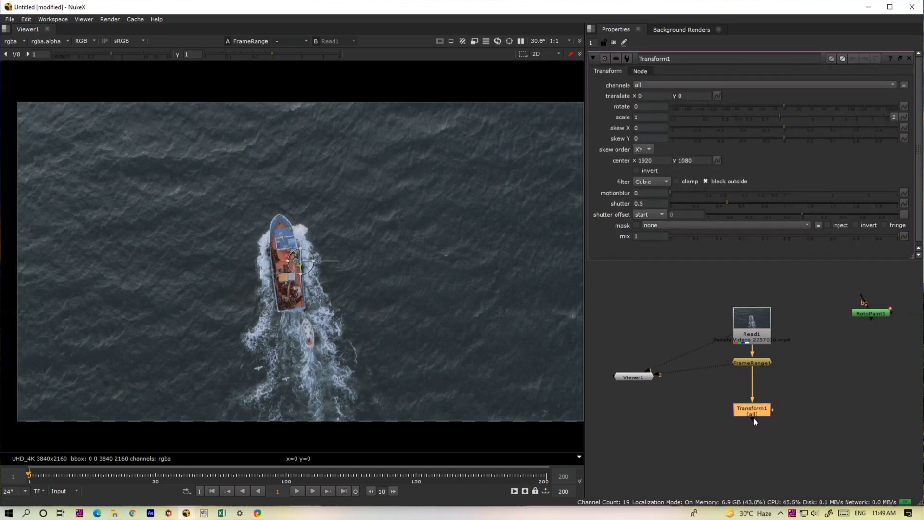
Step: Create a Roto node beside Transform1 and connect Transform1's mask input to it
left_click(874, 412)
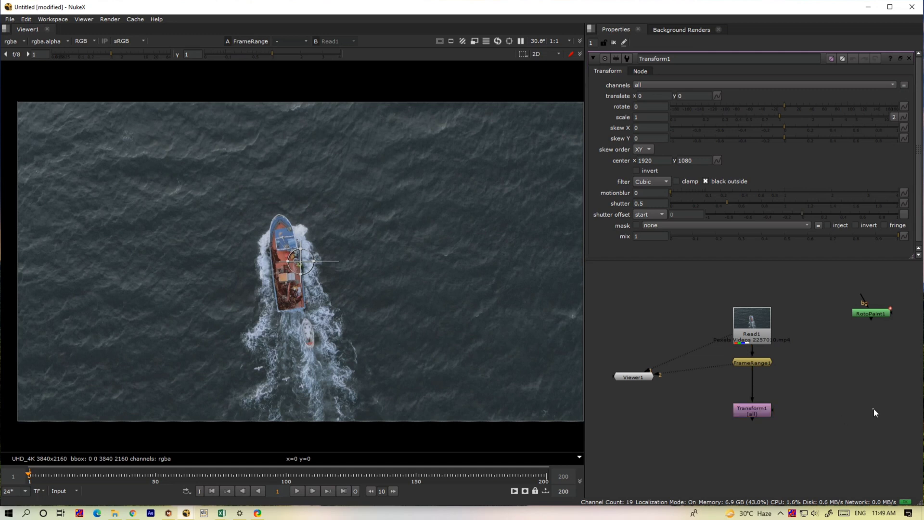
key("o")
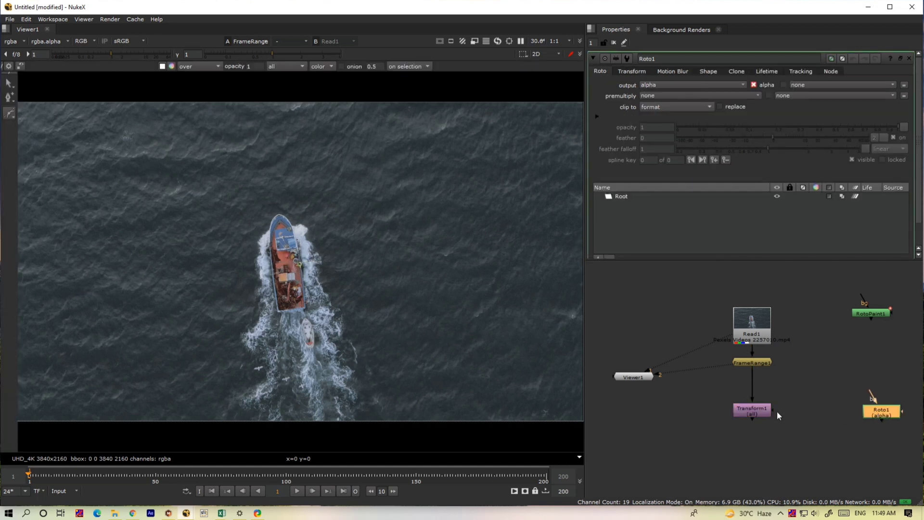
left_click_drag(776, 411, 778, 432)
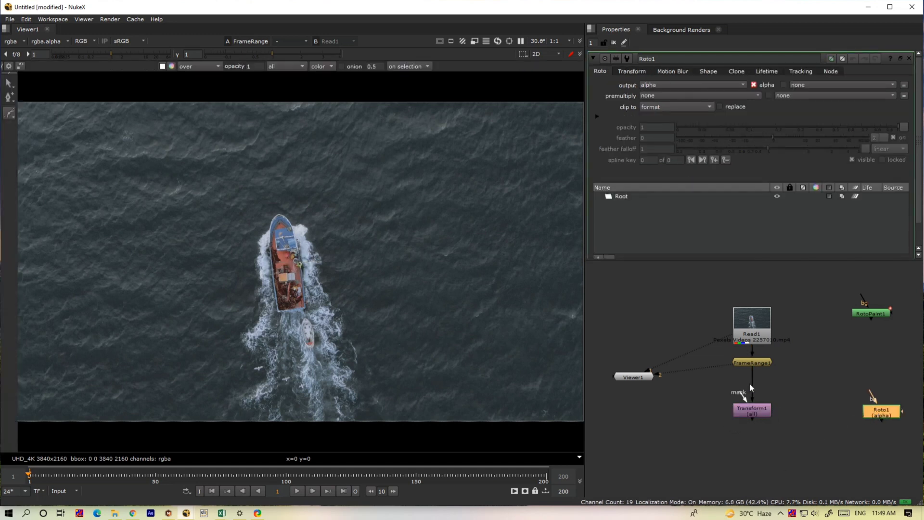
left_click_drag(747, 377, 695, 383)
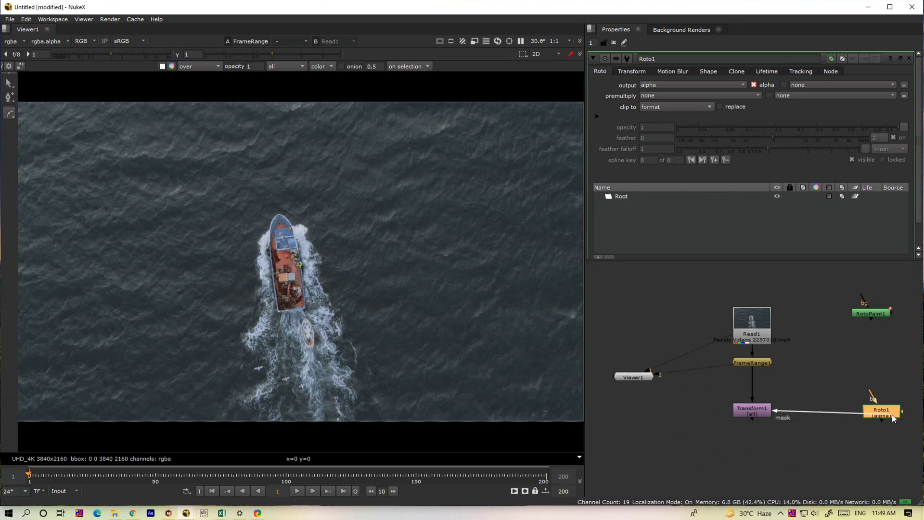
left_click_drag(865, 416, 870, 415)
Step: Connect the viewer's first input to Read1 and its second input to Transform1
left_click(752, 333)
key("1")
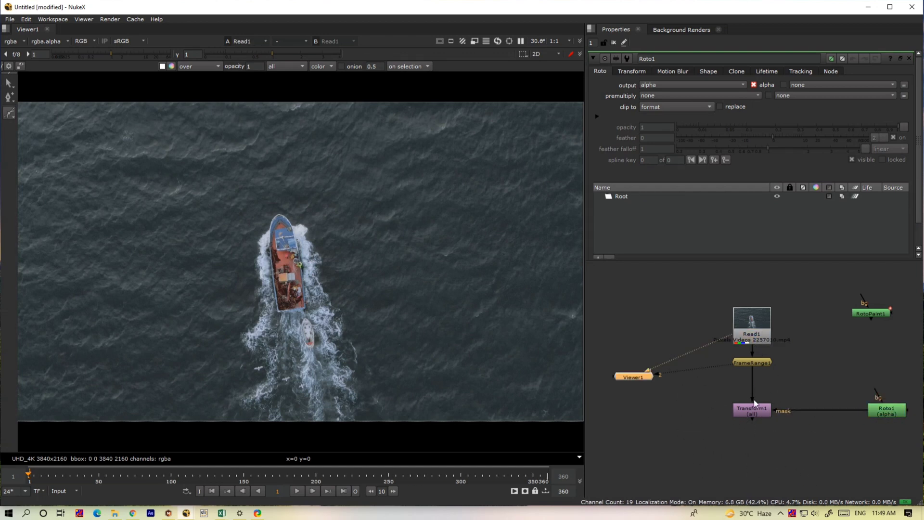
left_click(752, 411)
key("2")
Step: In Roto1, draw a closed B-Spline loosely around the boat and its wake, extending just past the image's lower edge
left_click(898, 412)
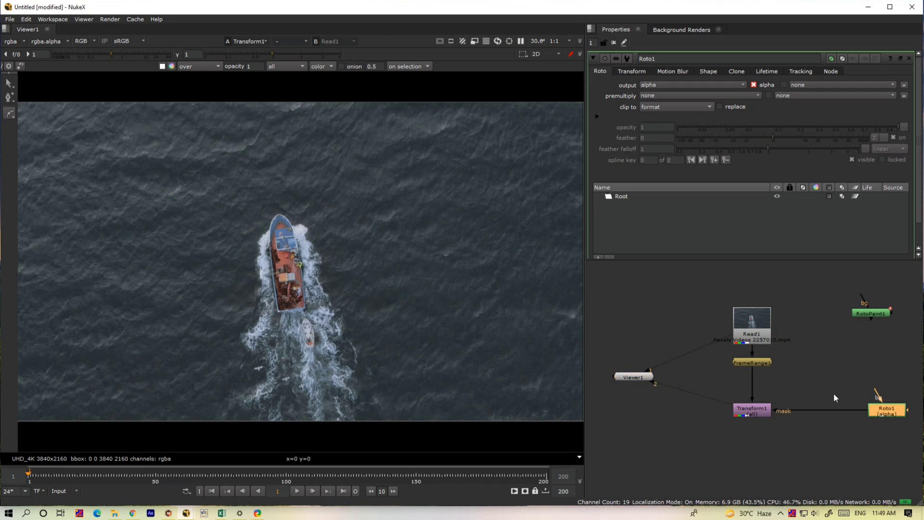
left_click(9, 113)
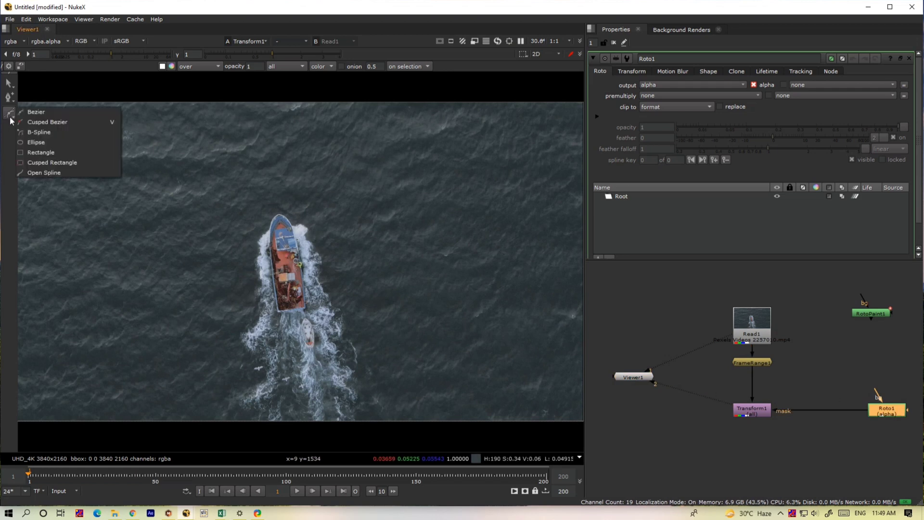
left_click(46, 131)
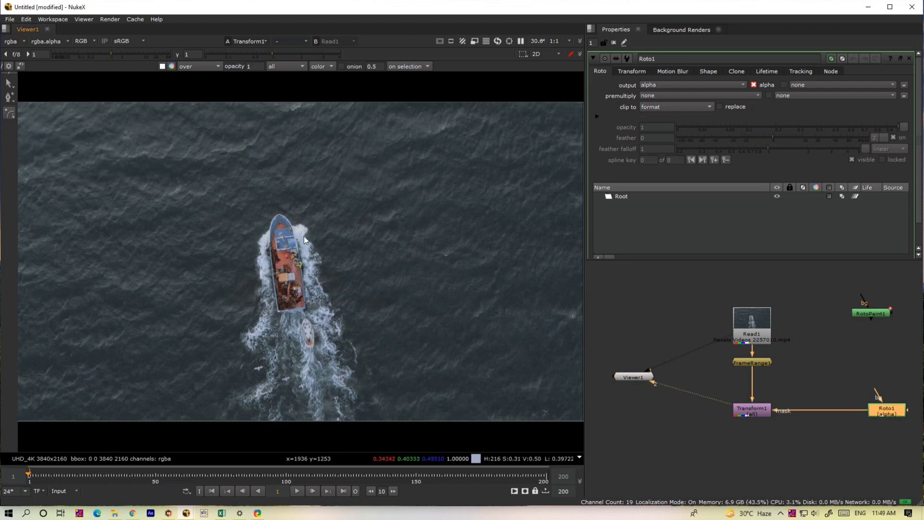
left_click(354, 268)
left_click(333, 216)
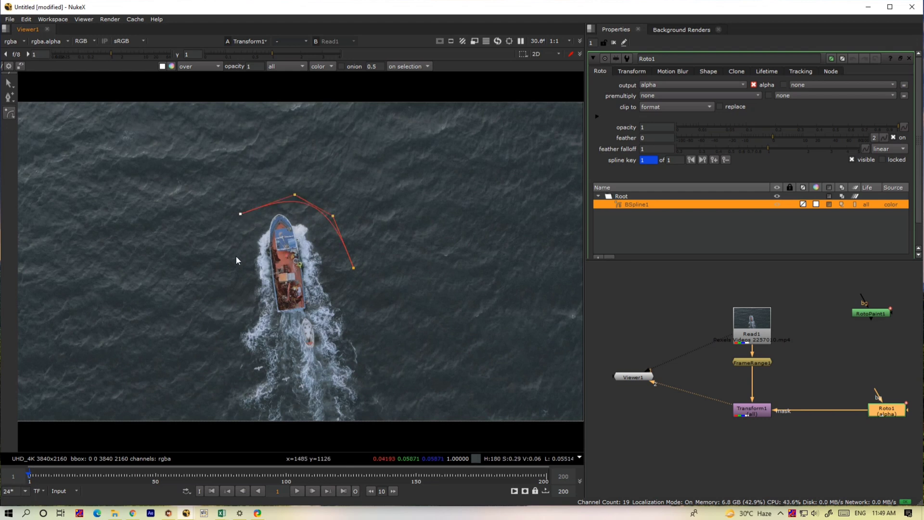
left_click(205, 419)
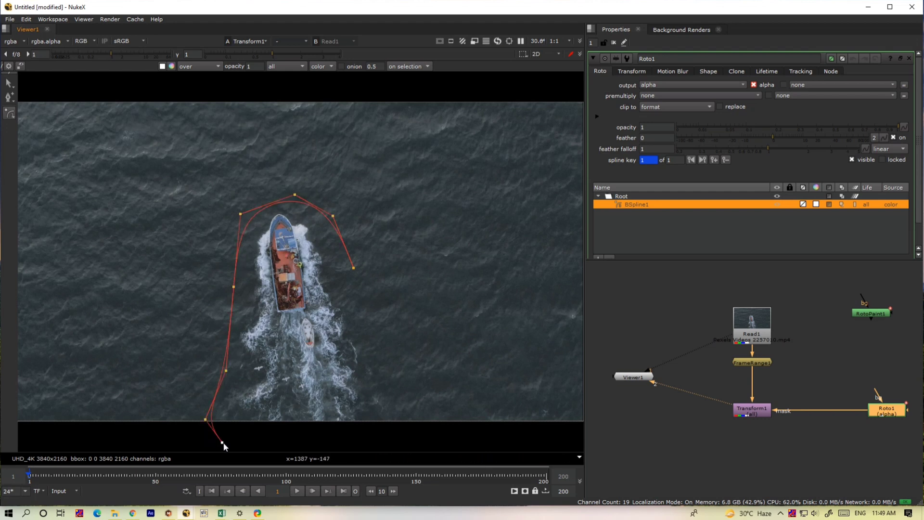
left_click(372, 446)
left_click(395, 432)
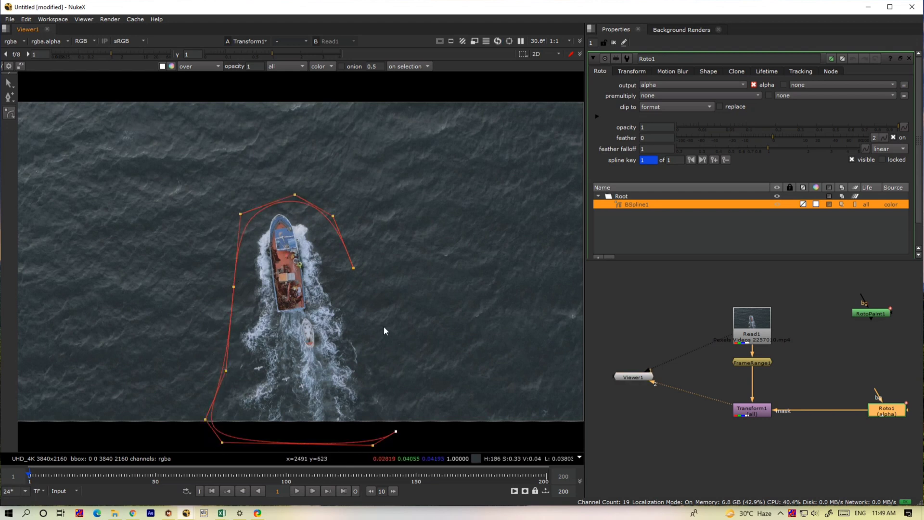
left_click(354, 268)
Step: On frame 60, select all points of the B-Spline and shift the shape slightly left to follow the boat
left_click_drag(467, 138, 165, 451)
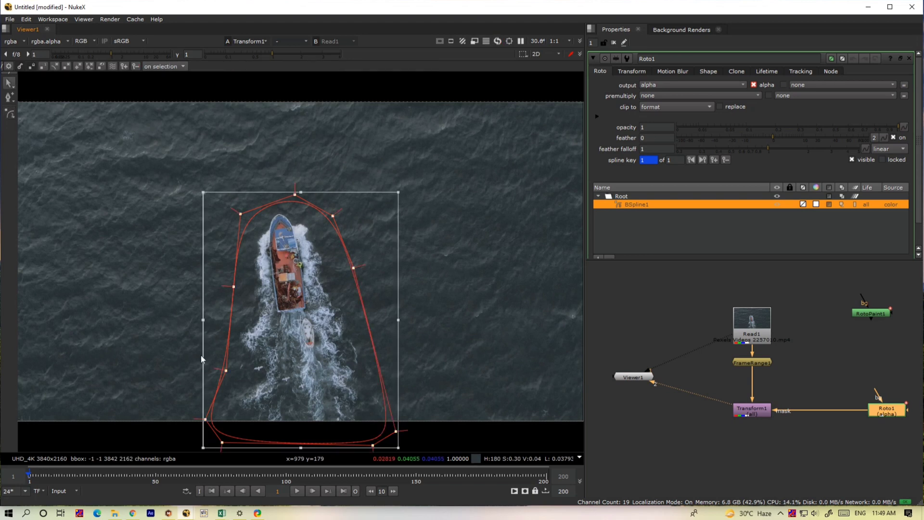
left_click(182, 473)
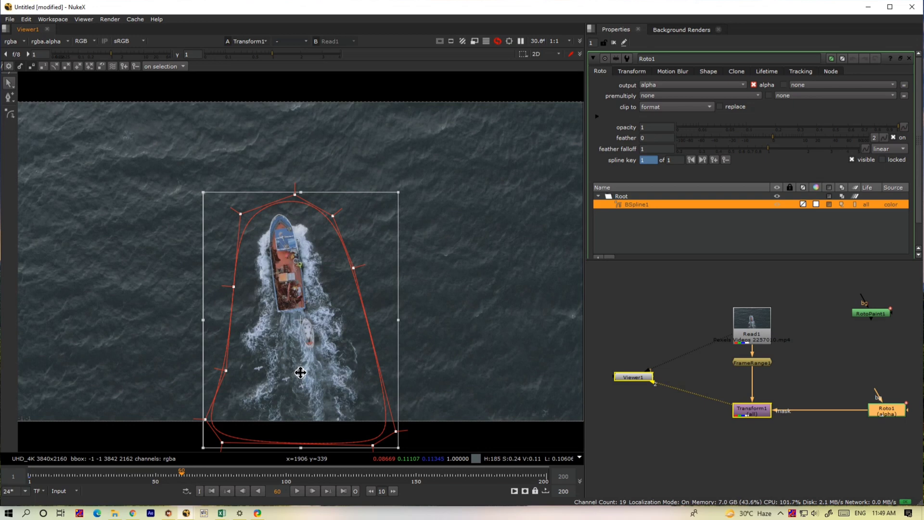
left_click_drag(301, 372, 297, 371)
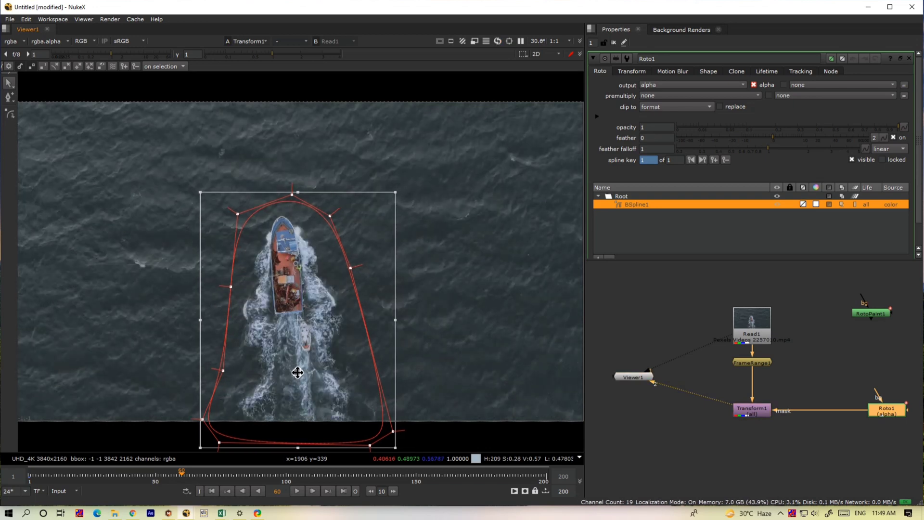
Step: On frame 150, rotate the whole B-Spline slightly clockwise and reposition it around the boat and wake
left_click(416, 473)
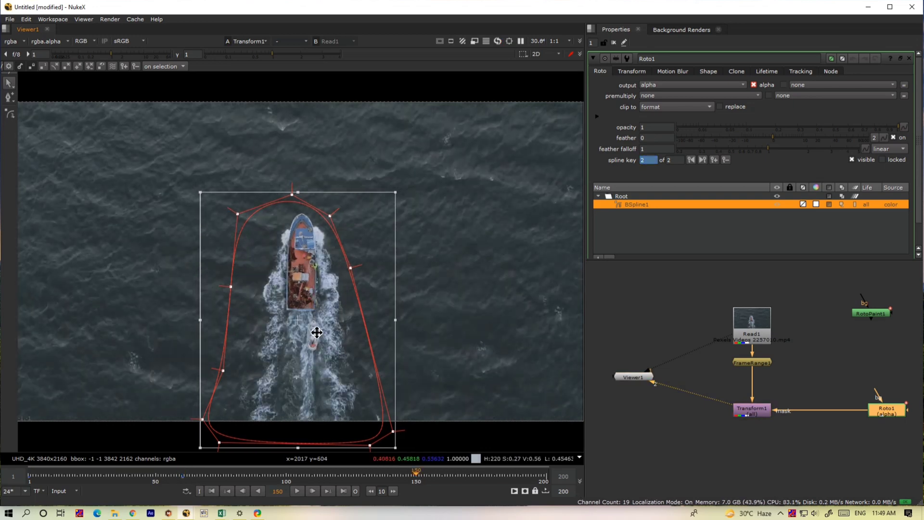
left_click_drag(406, 190, 426, 206)
left_click_drag(306, 292, 309, 291)
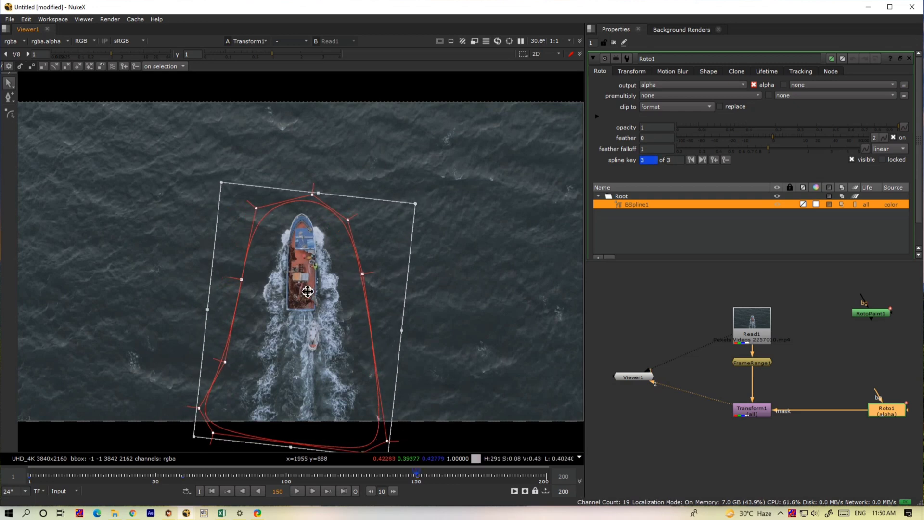
Step: On frame 200, shift the whole B-Spline slightly right to follow the boat, and check its fit on frames 100 and 23
left_click(545, 478)
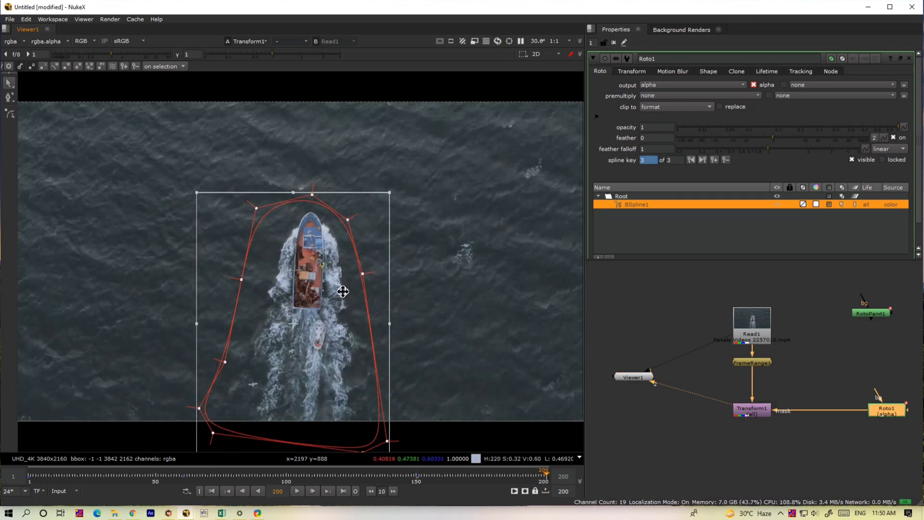
left_click_drag(337, 292, 342, 292)
left_click(306, 479)
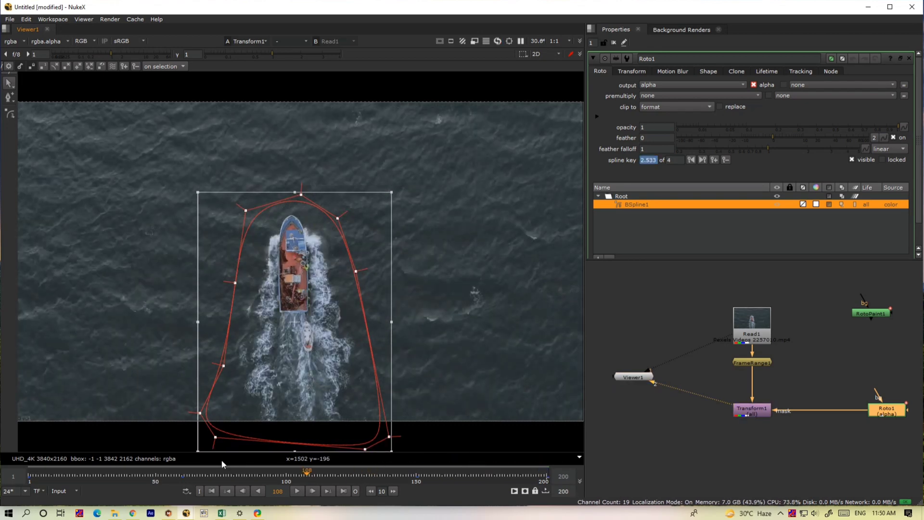
left_click(85, 474)
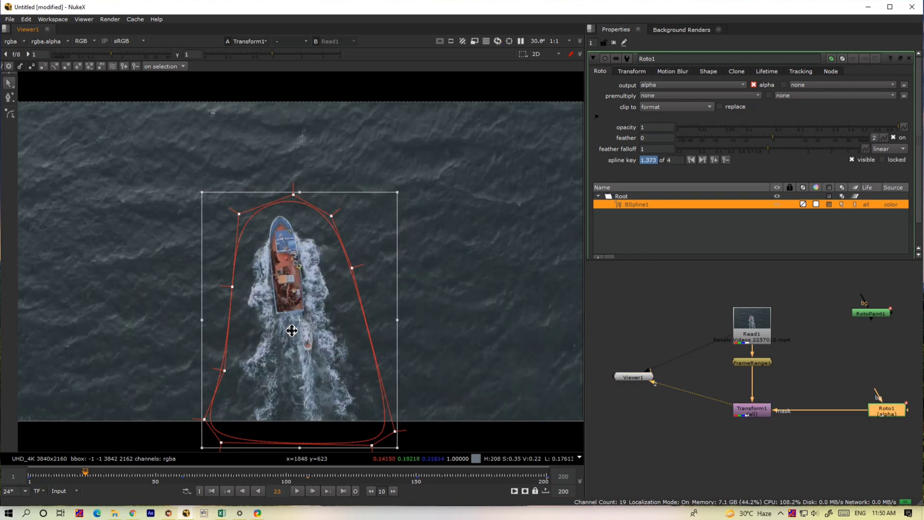
Step: In Transform1, place the pivot just behind the boat at about x 1884, y 718, and translate the image to about -1116, -32
left_click(744, 327)
key("1")
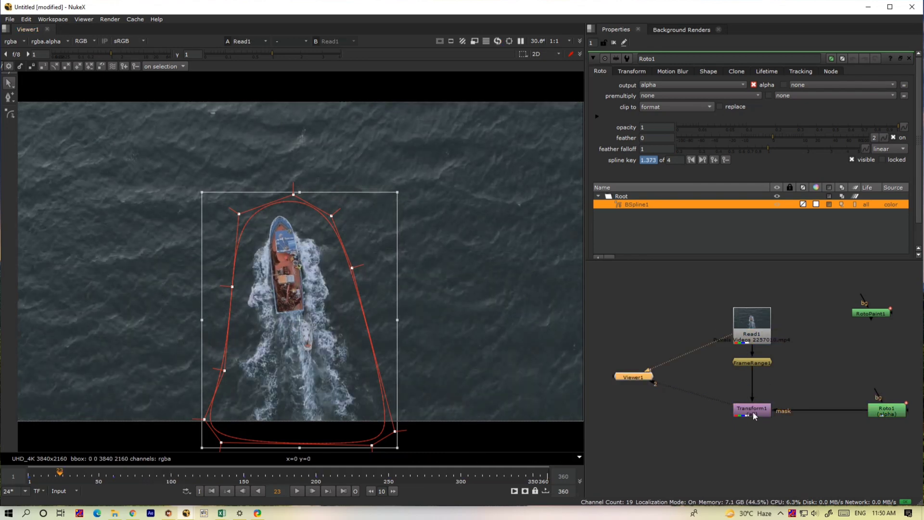
key("2")
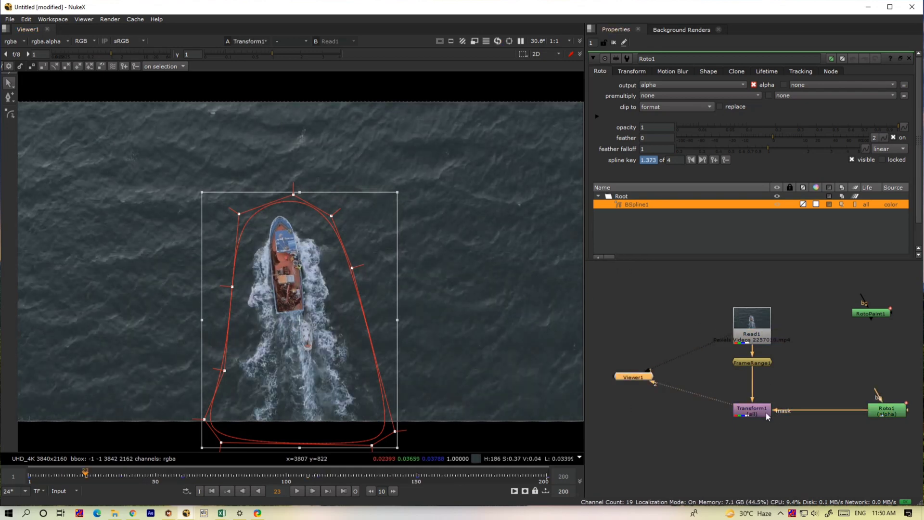
double_click(766, 413)
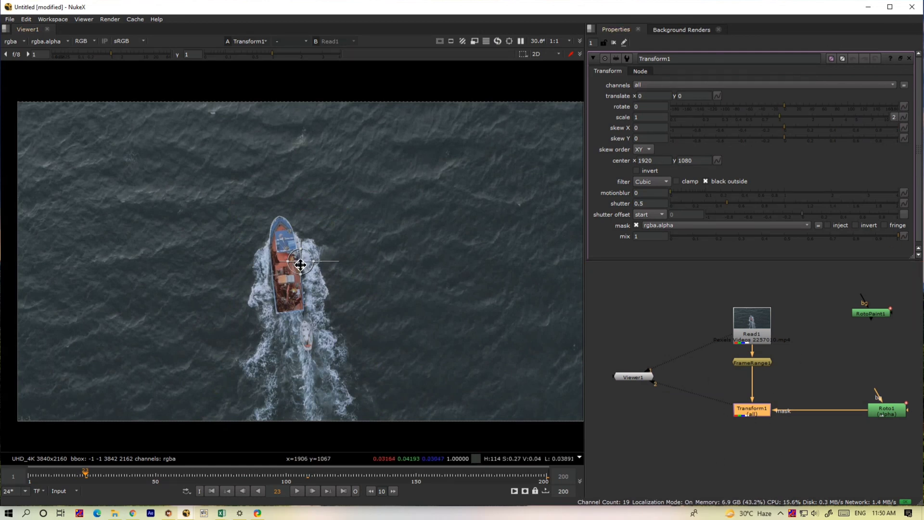
left_click_drag(301, 262, 646, 169)
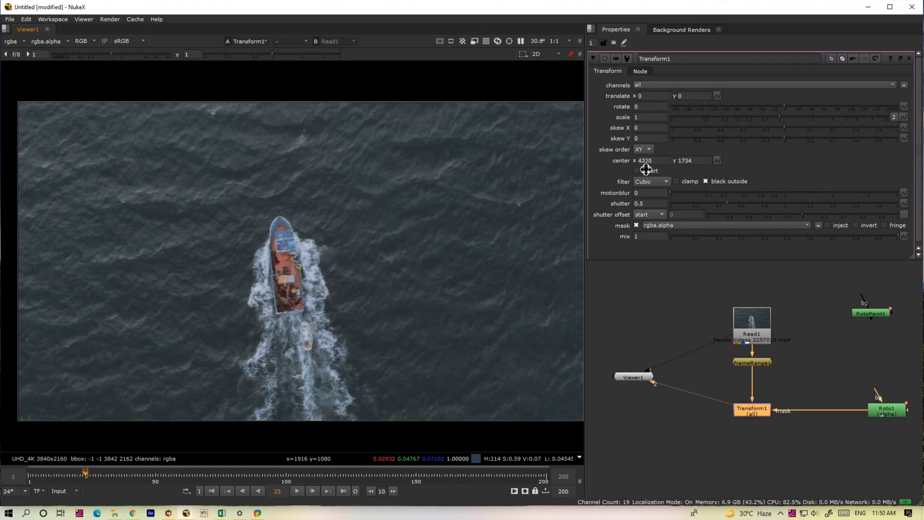
left_click_drag(730, 170, 295, 316)
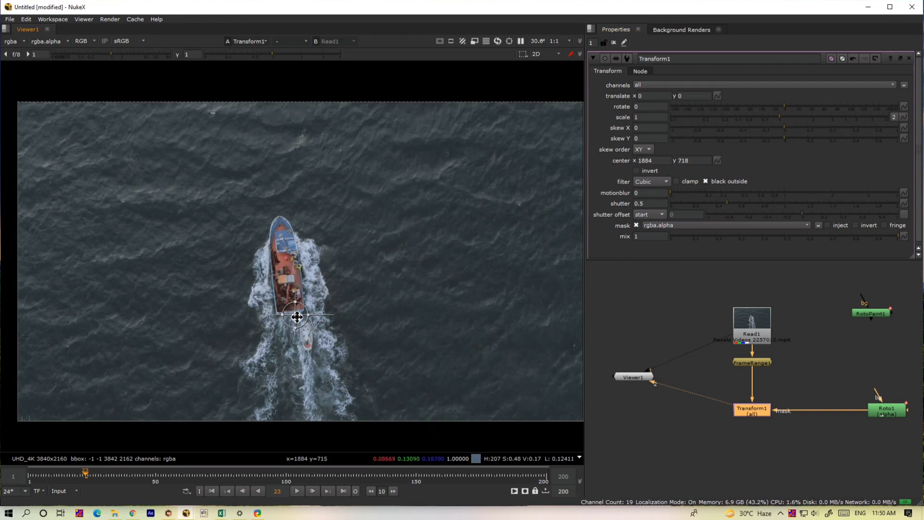
left_click_drag(297, 317, 131, 319)
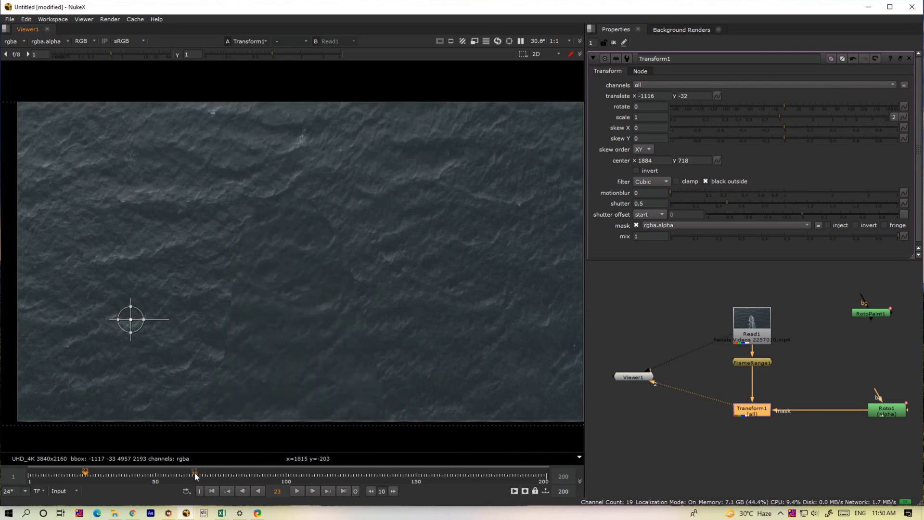
Step: Play the transformed footage backward and forward to check how well the clean water covers the boat
key("j")
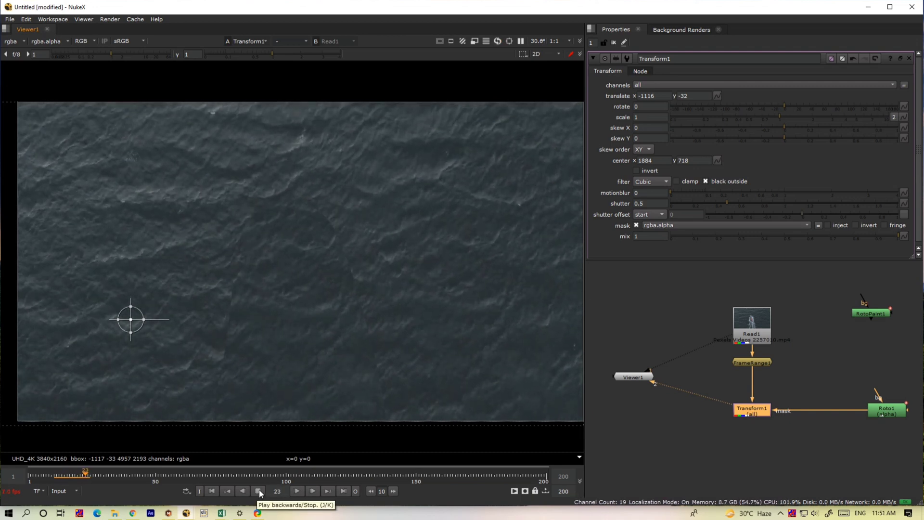
key("l")
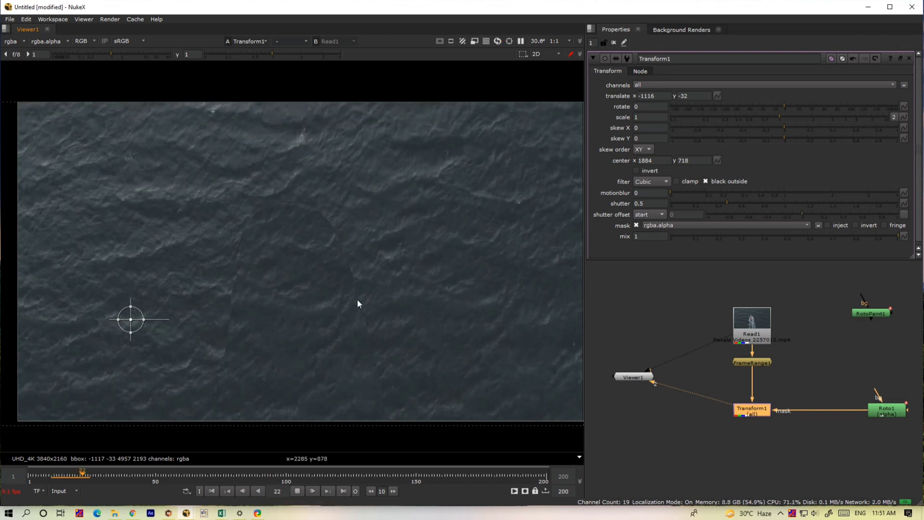
key("k")
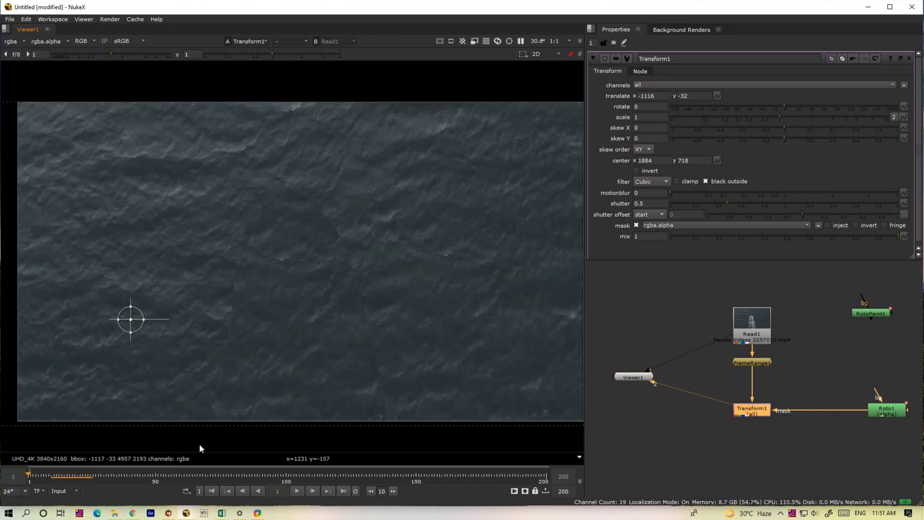
Step: In Roto1 on frame 1, select all points of the B-Spline and expand the feather outward around the whole shape
left_click(897, 411)
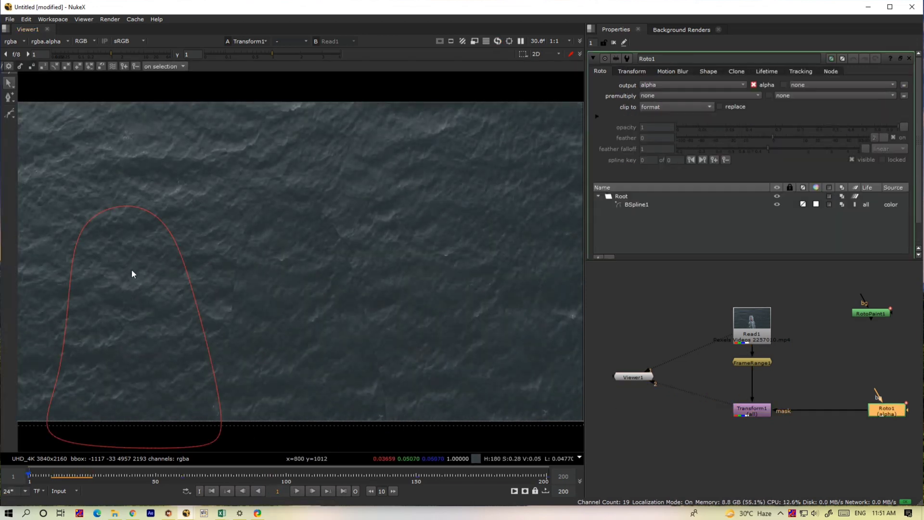
left_click(171, 238)
scroll(212, 284, "down", 5)
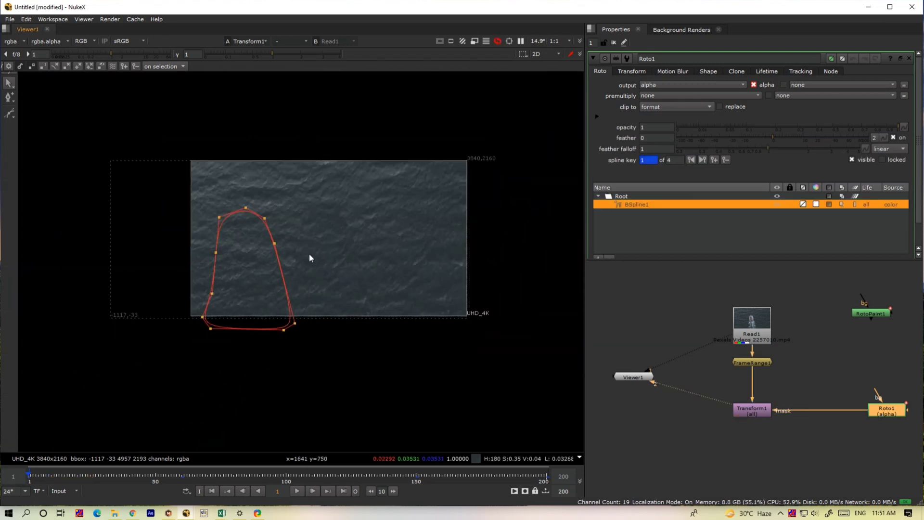
left_click_drag(308, 204, 198, 402)
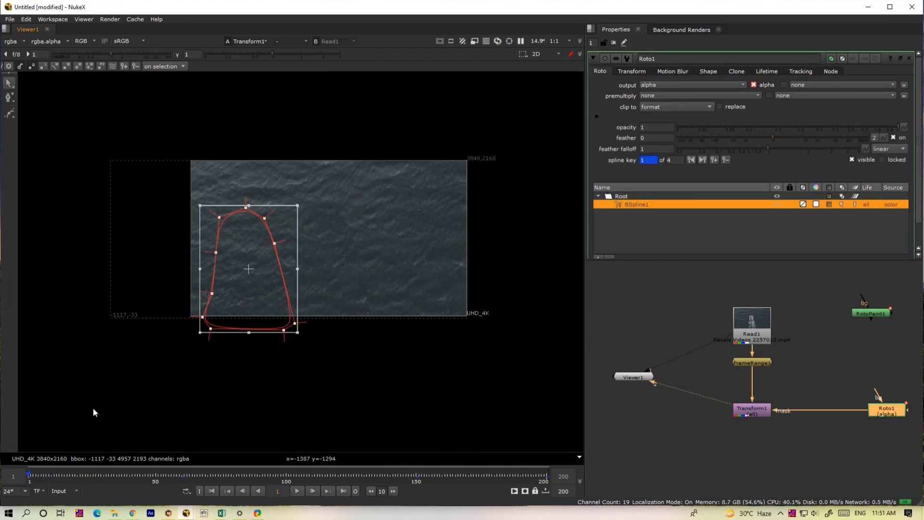
key("e")
key("e")
key("e")
key("e")
key("e")
key("e")
key("e")
key("e")
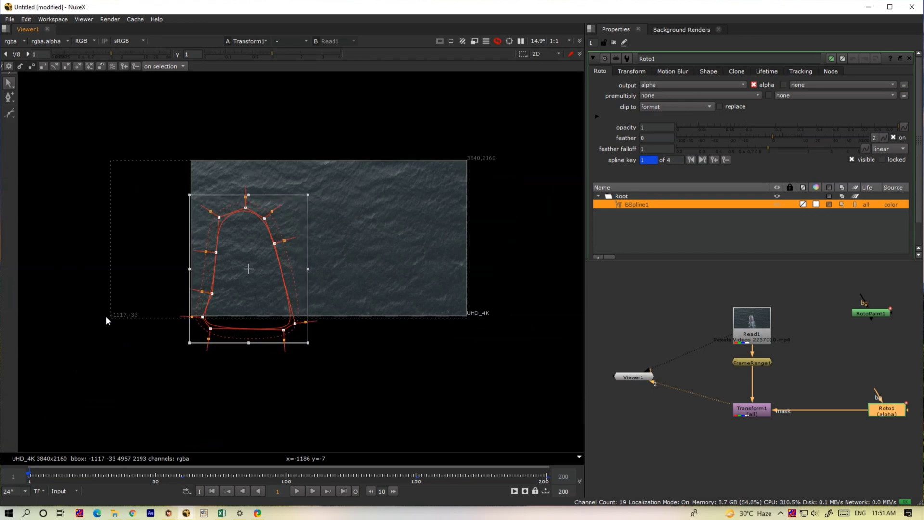
scroll(370, 226, "up", 5)
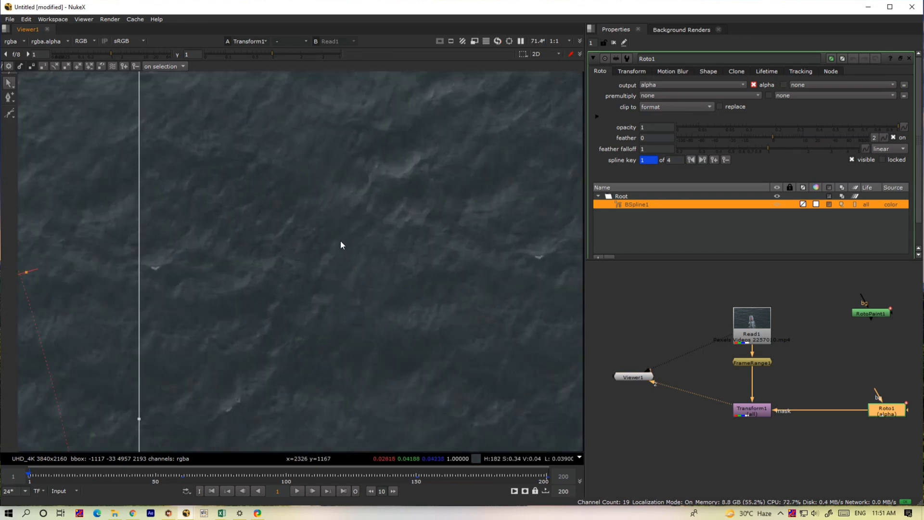
scroll(363, 253, "down", 1)
key("shift+e")
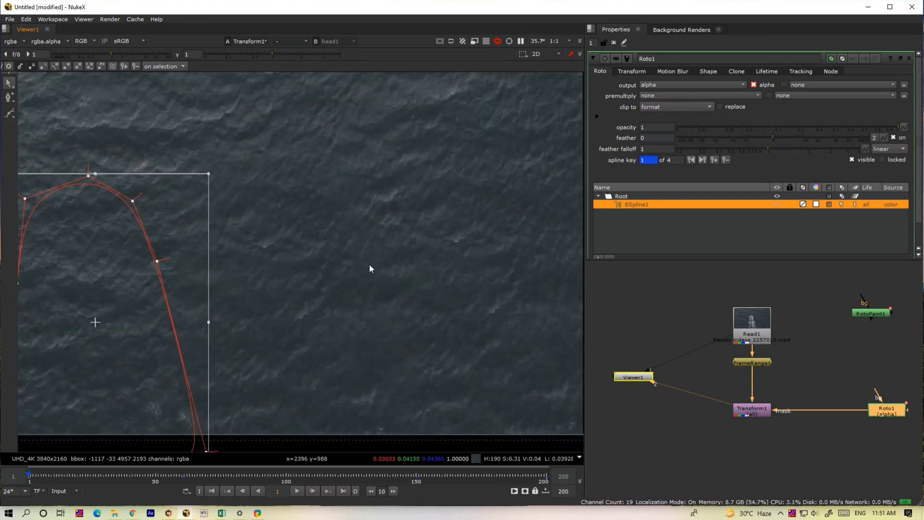
key("e")
key("e")
key("e")
key("e")
key("e")
key("e")
key("e")
key("e")
key("e")
key("e")
key("e")
key("e")
key("e")
key("e")
key("e")
key("e")
key("e")
key("e")
key("e")
key("e")
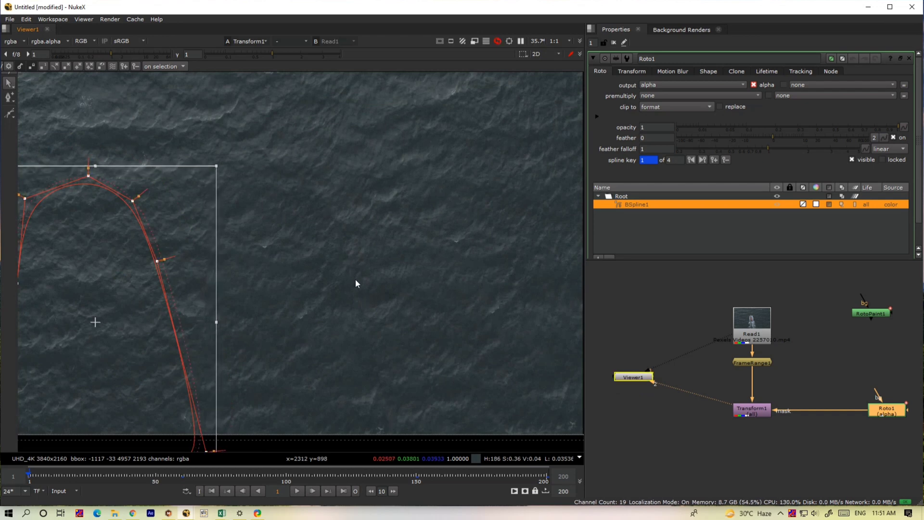
key("e")
key("e")
key("e")
key("e")
key("e")
key("e")
key("e")
key("e")
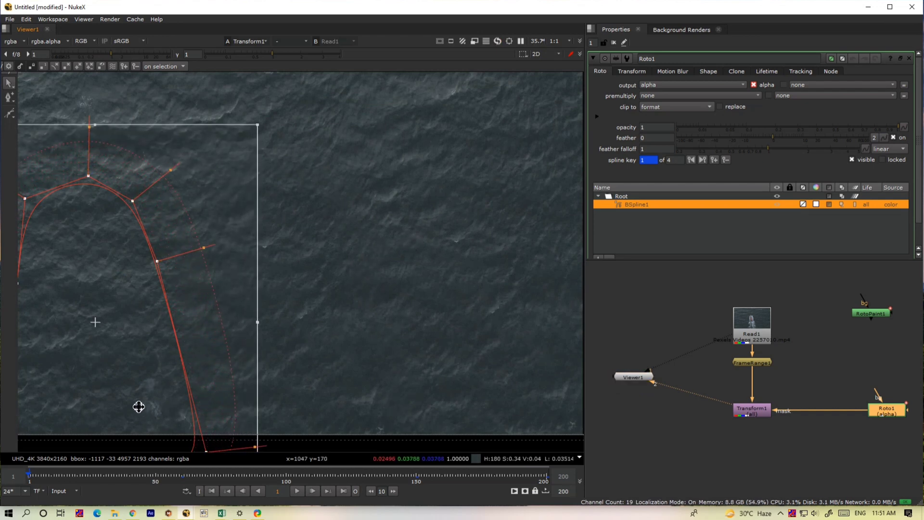
Step: Adjust the two feather points near the shape's lower-left corner, pulling one slightly inward and the other slightly outward
scroll(403, 295, "down", 5)
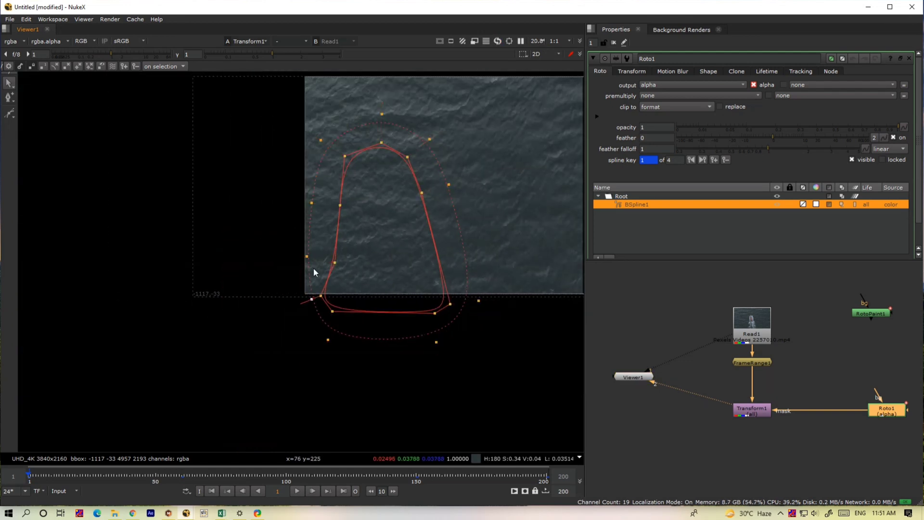
left_click_drag(312, 256, 316, 257)
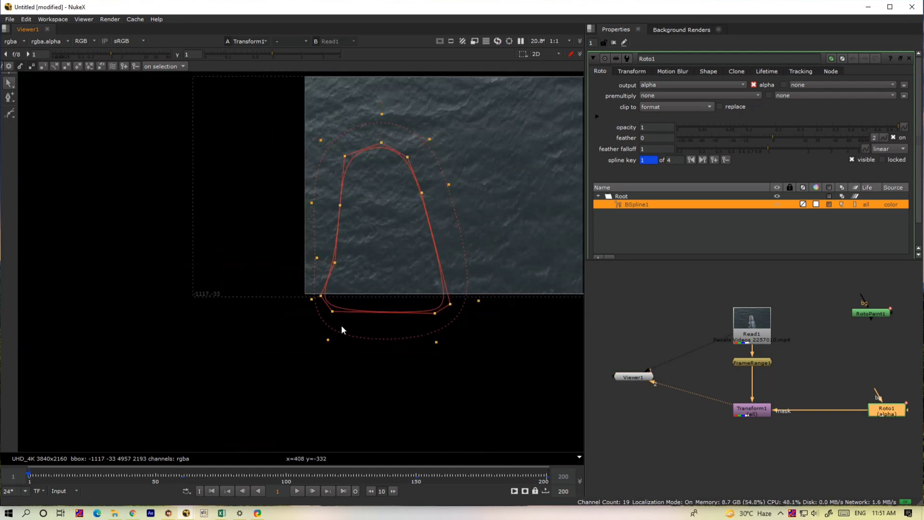
left_click_drag(311, 299, 305, 298)
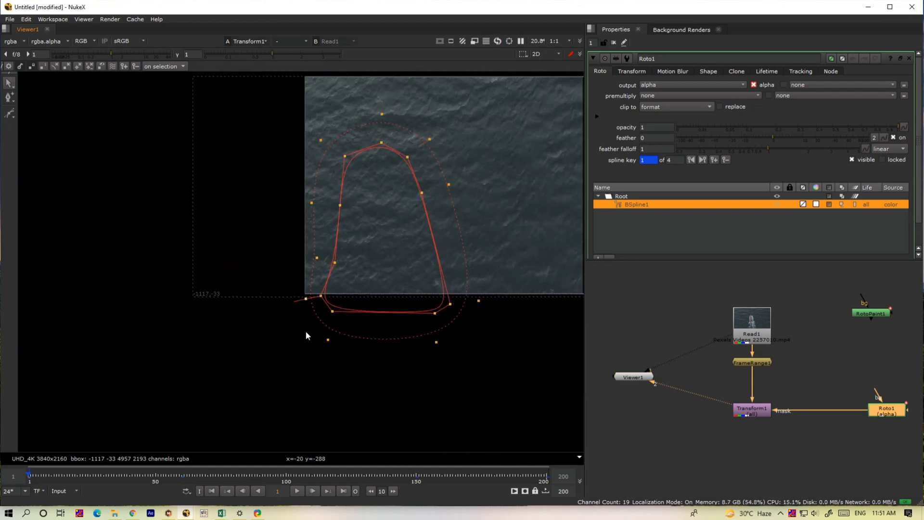
Step: Compare Read1 with Transform1 in the viewer, hide the overlay and play the feathered result from frame 1
left_click(753, 327)
key("1")
left_click(750, 404)
key("2")
key("q")
middle_click_drag(379, 374, 227, 396)
key("f")
key("l")
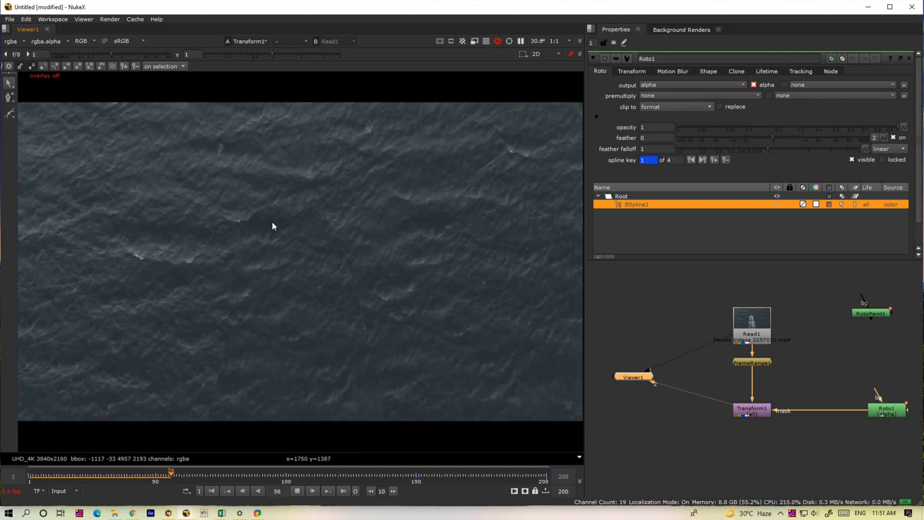
left_click(299, 491)
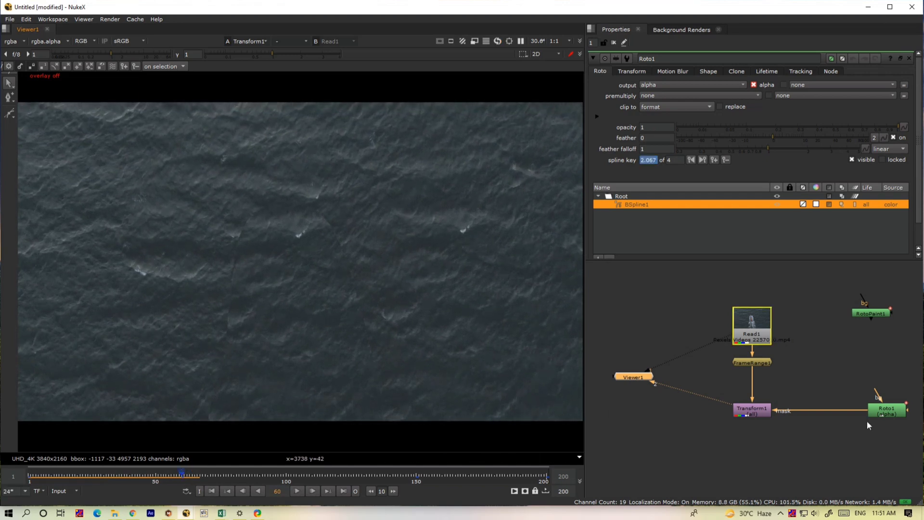
Step: On frame 60, show the overlay, select all of Roto1's B-Spline points and try expanding the feather outward
left_click(889, 413)
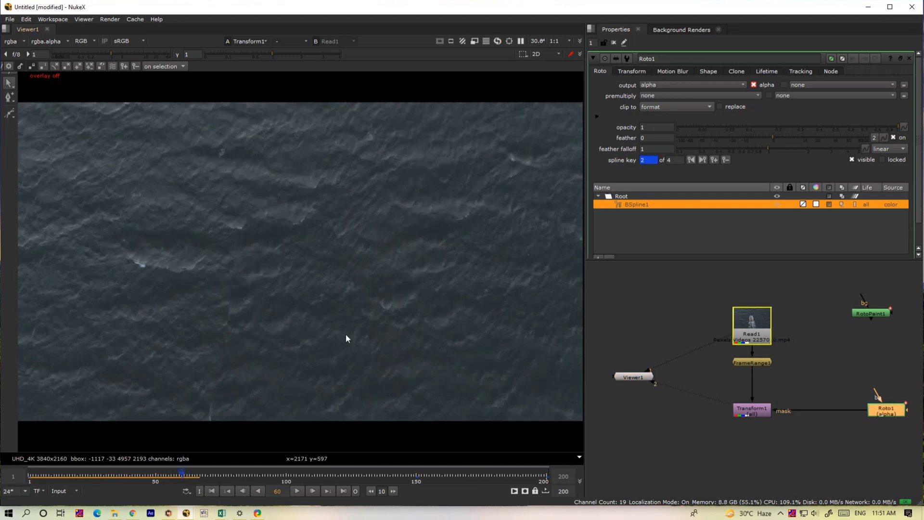
key("q")
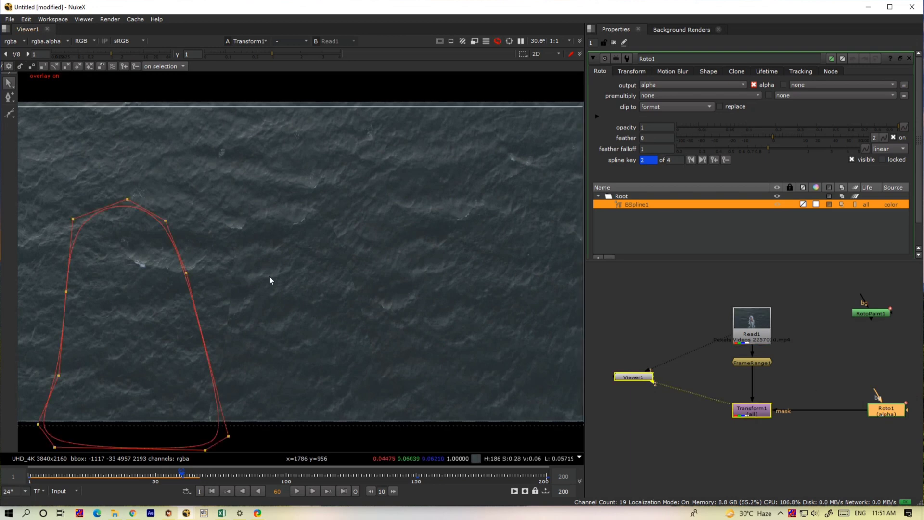
left_click_drag(300, 161, 32, 451)
key("e")
key("e")
key("e")
key("e")
key("e")
key("e")
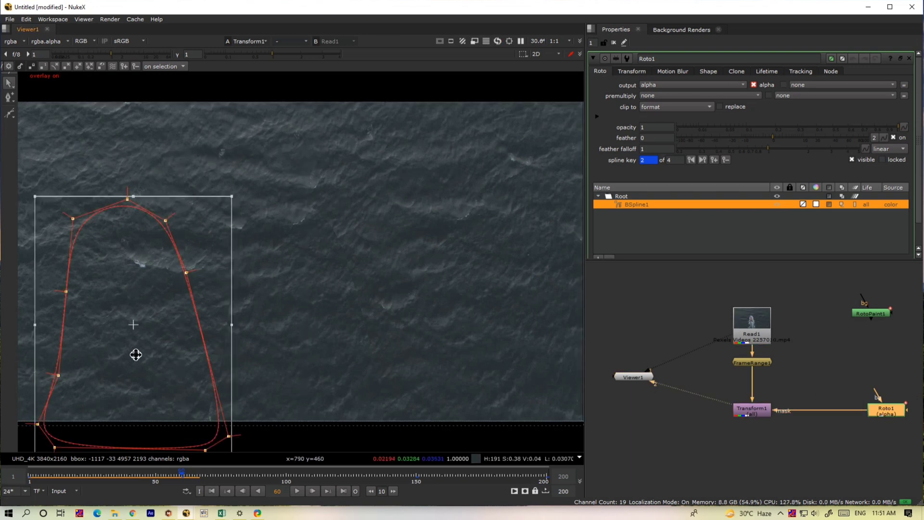
key("e")
key("e")
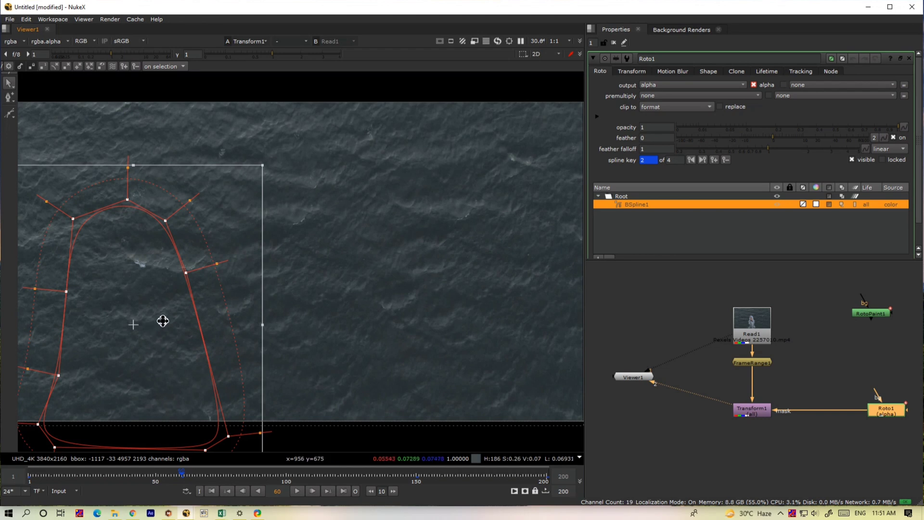
key("shift+e")
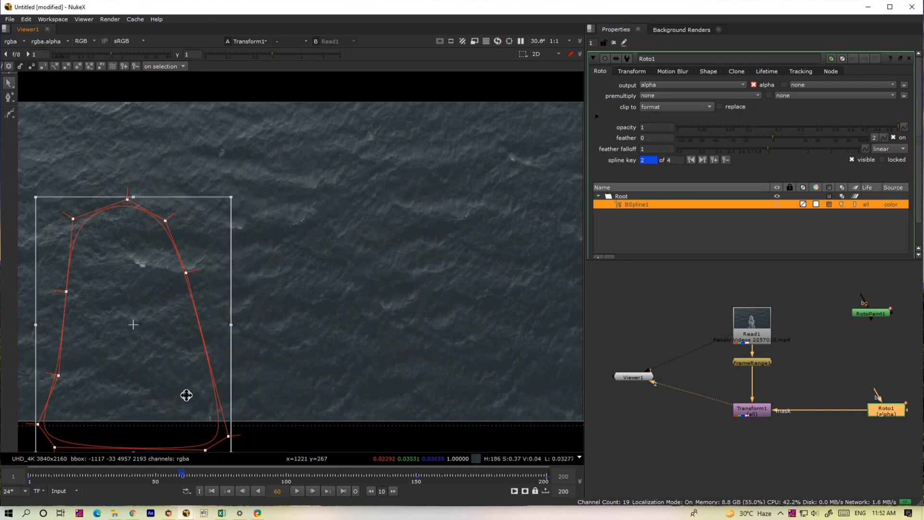
Step: Return to frame 1, remove the B-Spline's feather and enable ripple edit for all keyframes
left_click(30, 477)
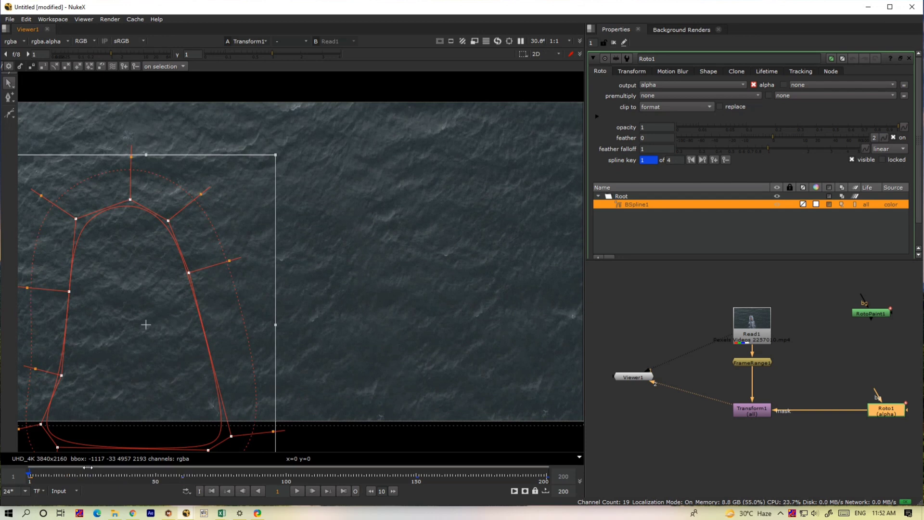
key("shift+e")
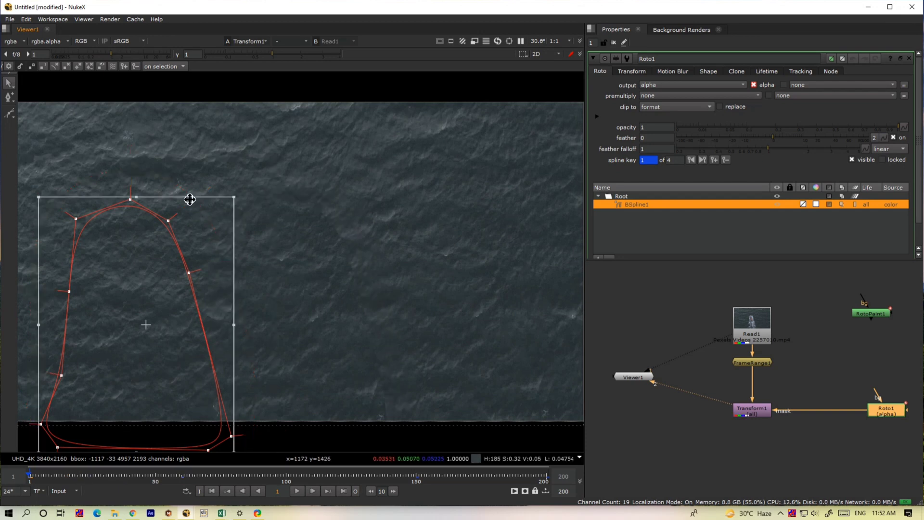
left_click(115, 68)
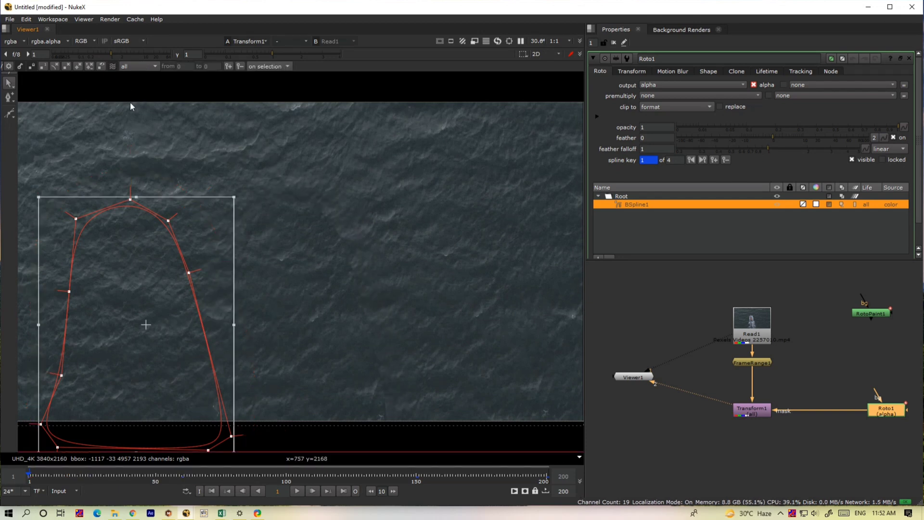
Step: With ripple edit set to all, expand the feather evenly outward around the whole B-Spline
key("e")
key("e")
key("e")
key("e")
key("e")
key("e")
key("e")
key("e")
key("e")
key("e")
key("e")
key("e")
key("e")
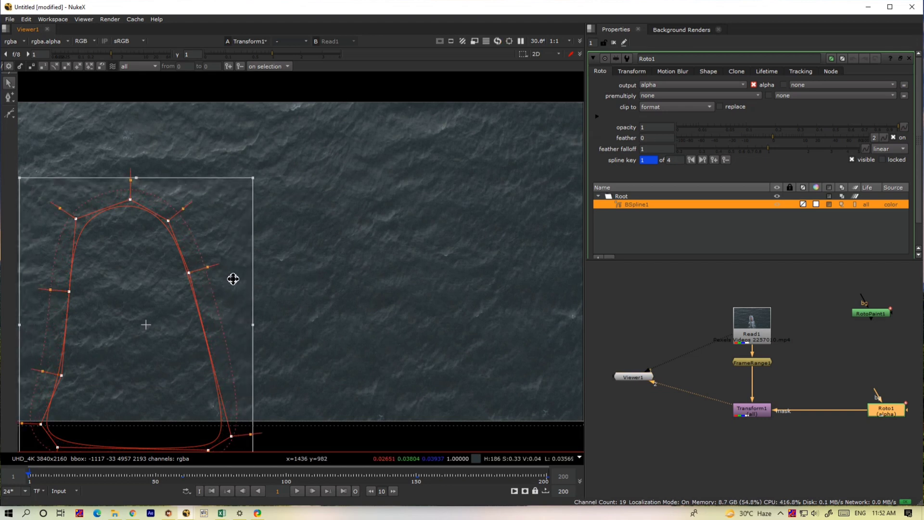
key("e")
key("e")
key("e")
key("e")
key("e")
key("e")
key("e")
key("e")
key("e")
key("e")
key("e")
key("e")
key("e")
key("e")
key("e")
key("e")
Step: Deselect the shape's points and move the feather point at its lower-left corner slightly inward
left_click(374, 322)
middle_click_drag(230, 356, 335, 278)
left_click_drag(103, 344, 115, 353)
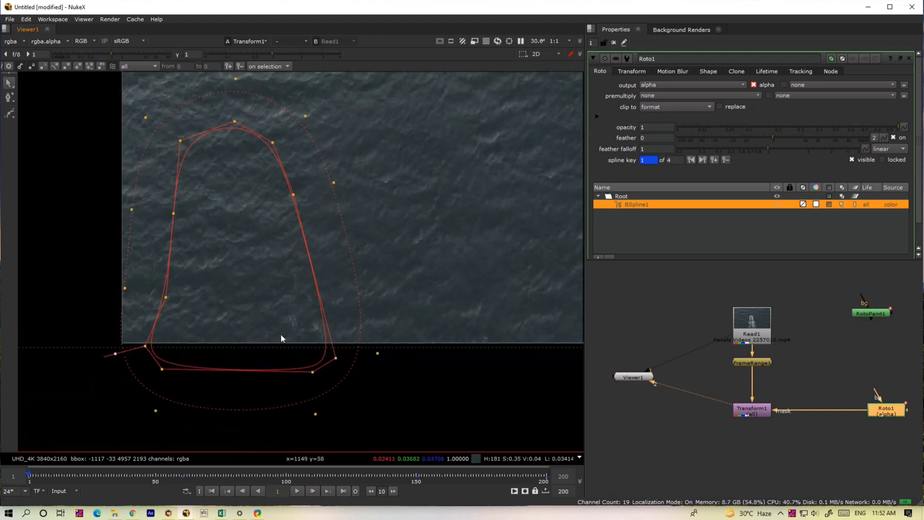
Step: Check the feathered B-Spline at frames 61, 136 and 188, and turn off ripple edit
middle_click_drag(359, 337, 337, 361)
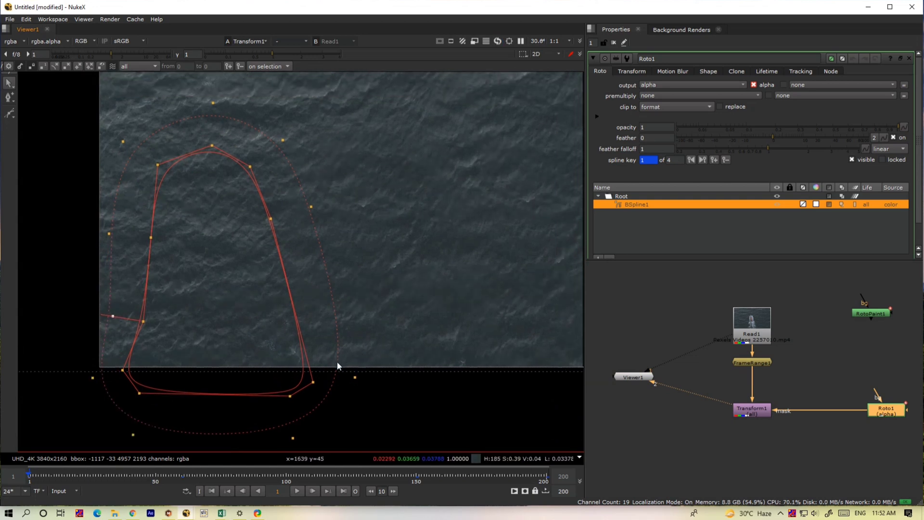
scroll(313, 360, "down", 5)
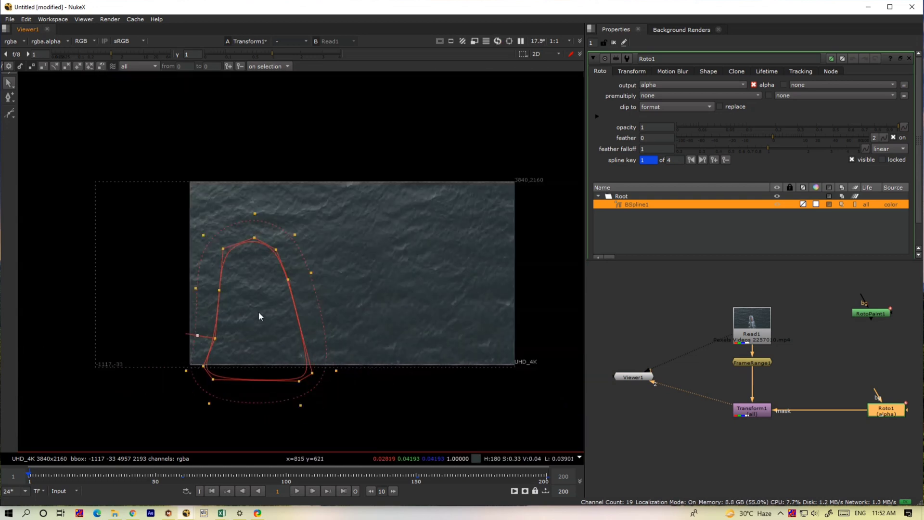
left_click(211, 475)
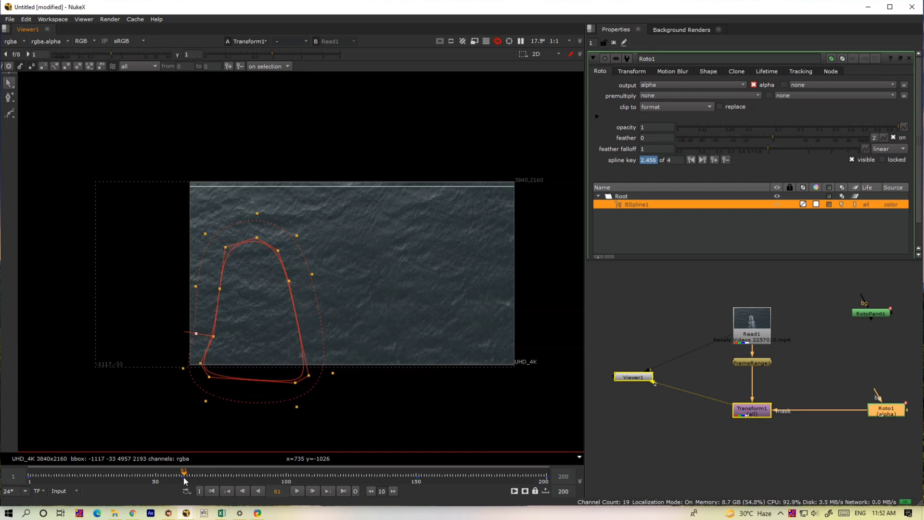
left_click_drag(209, 476, 380, 479)
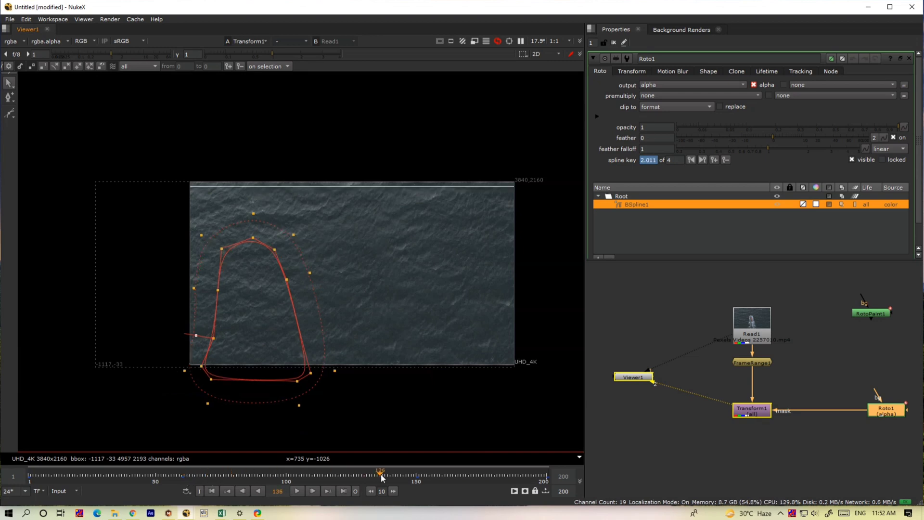
left_click(515, 476)
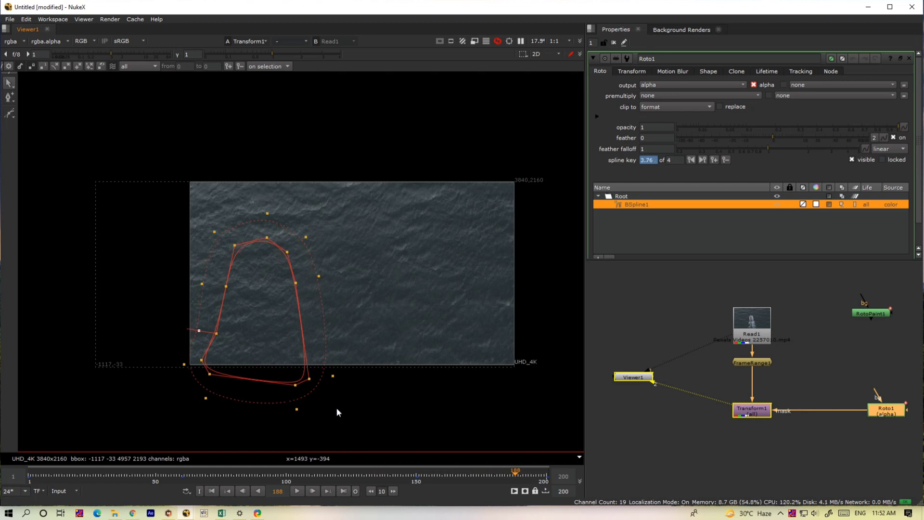
left_click(110, 67)
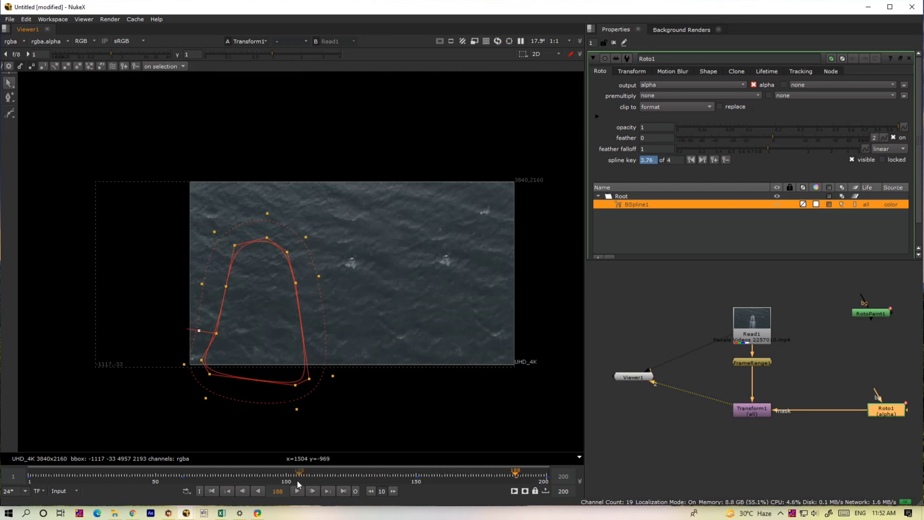
Step: Compare the original Read1 footage with the Transform1 result in the viewer and hide the overlay
key("f")
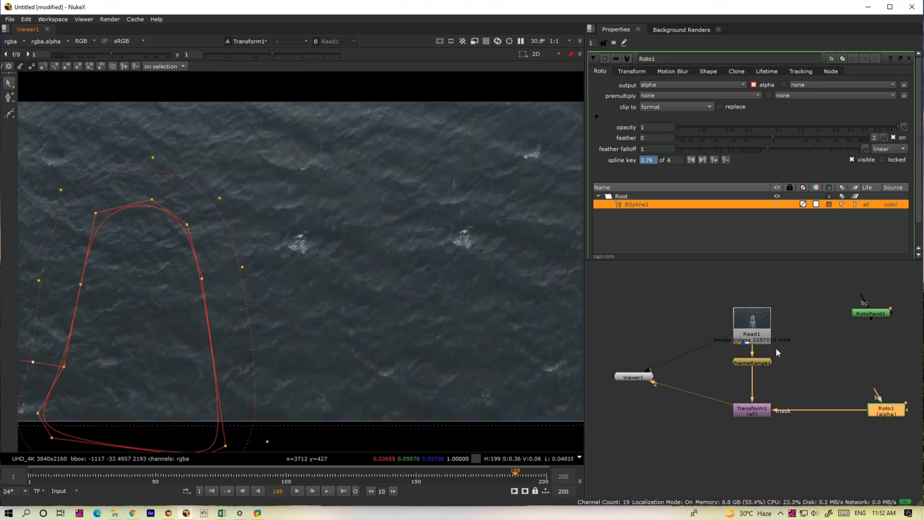
left_click(771, 339)
key("1")
left_click(759, 407)
key("2")
key("q")
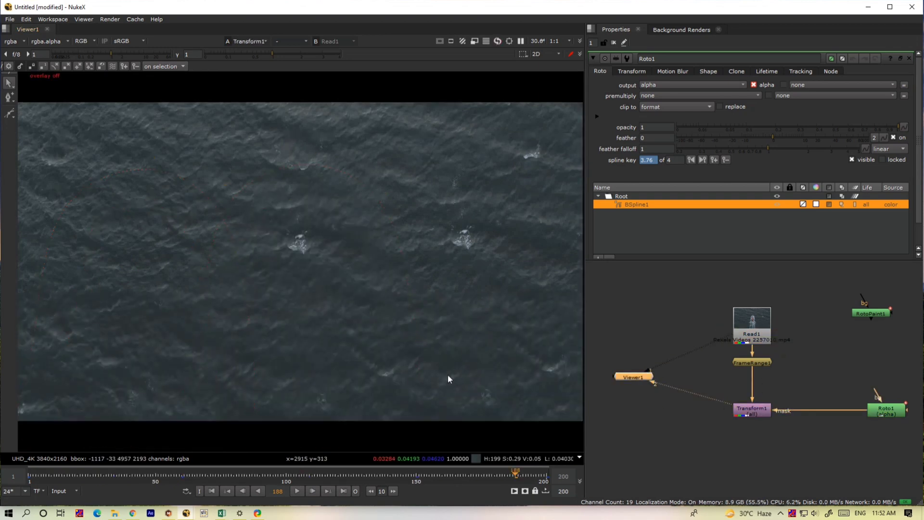
Step: Play the Transform1 result backward and forward from several frames between 88 and 188 to check the boat removal
key("j")
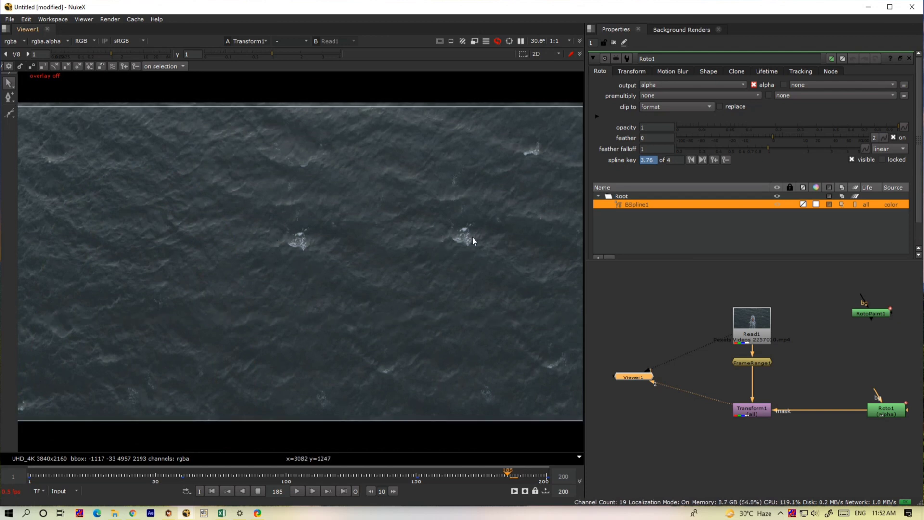
left_click(363, 475)
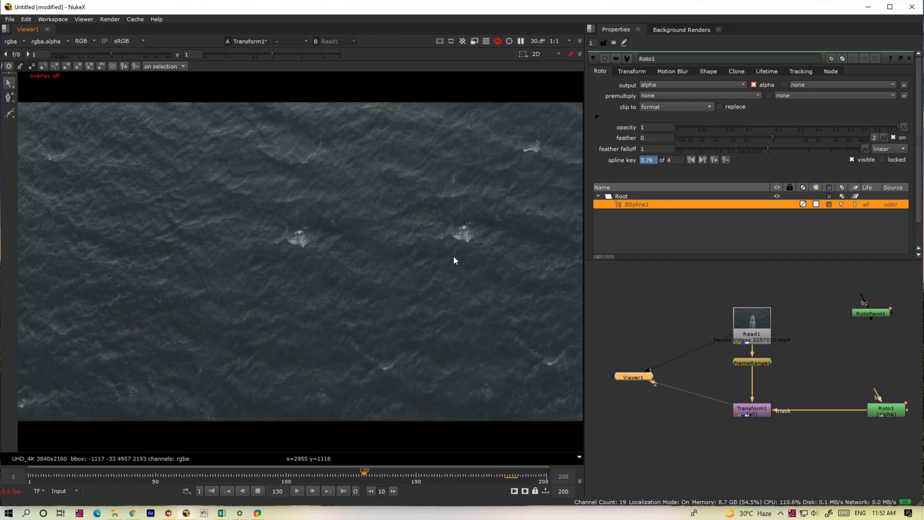
left_click(260, 476)
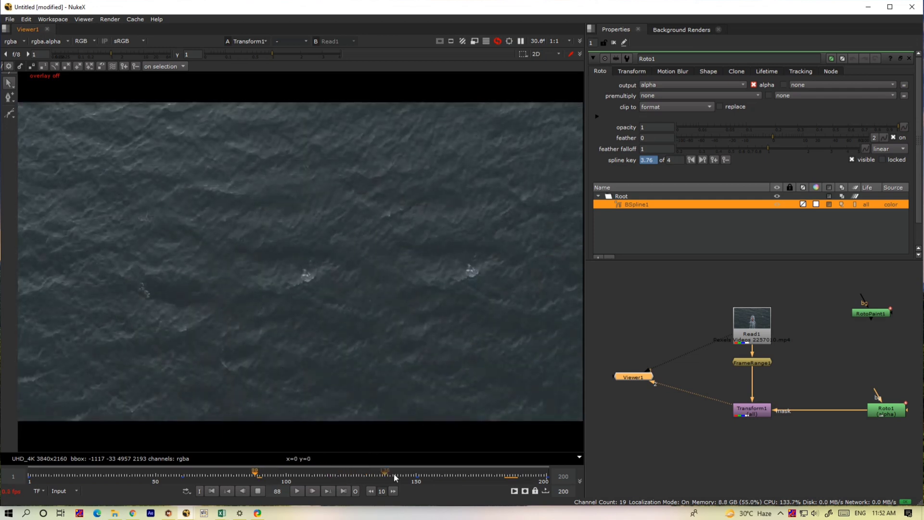
left_click(297, 489)
left_click(417, 476)
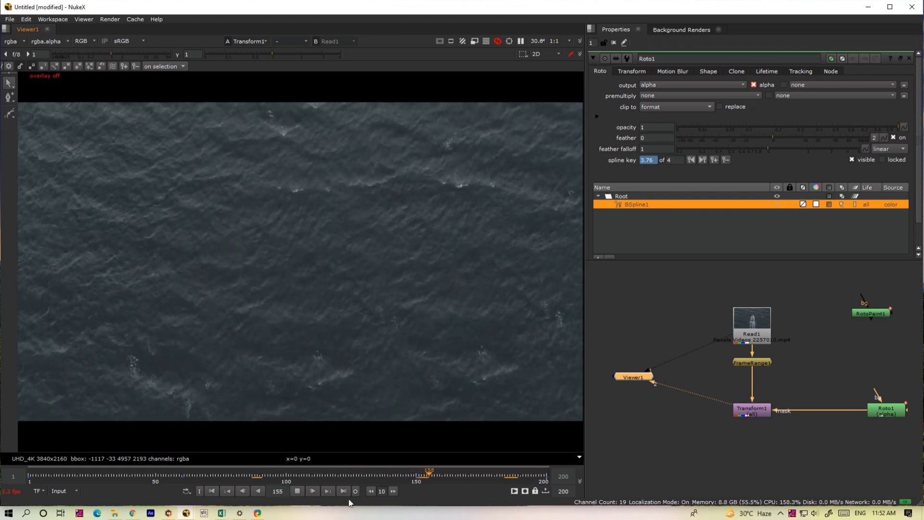
left_click(298, 492)
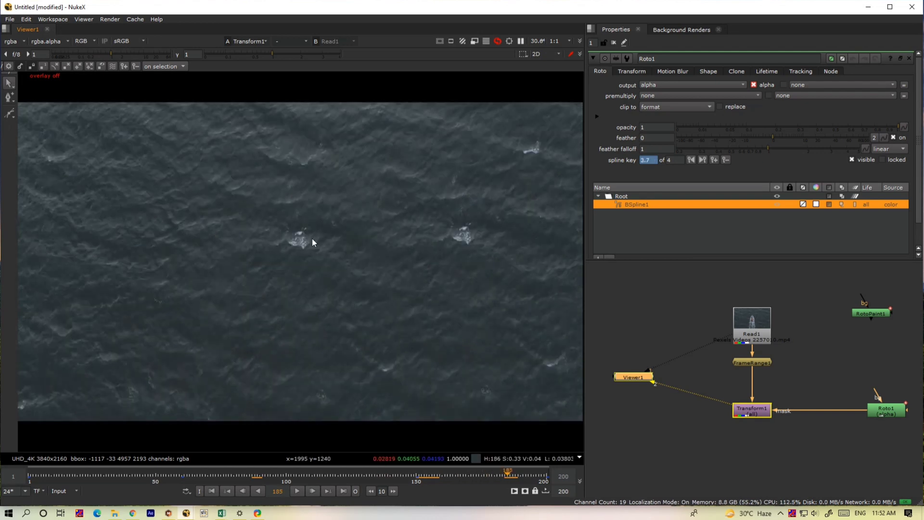
middle_click_drag(753, 476, 715, 409)
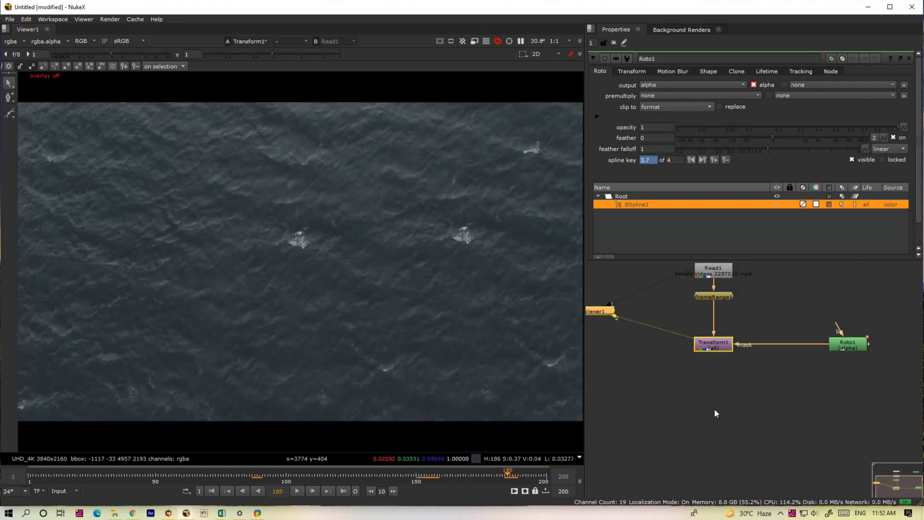
left_click(716, 380)
key("t")
key("r")
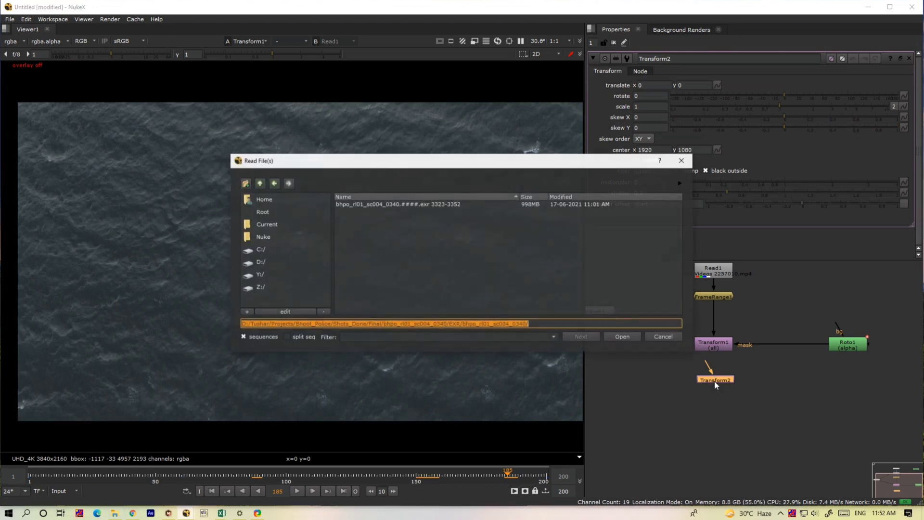
left_click(682, 160)
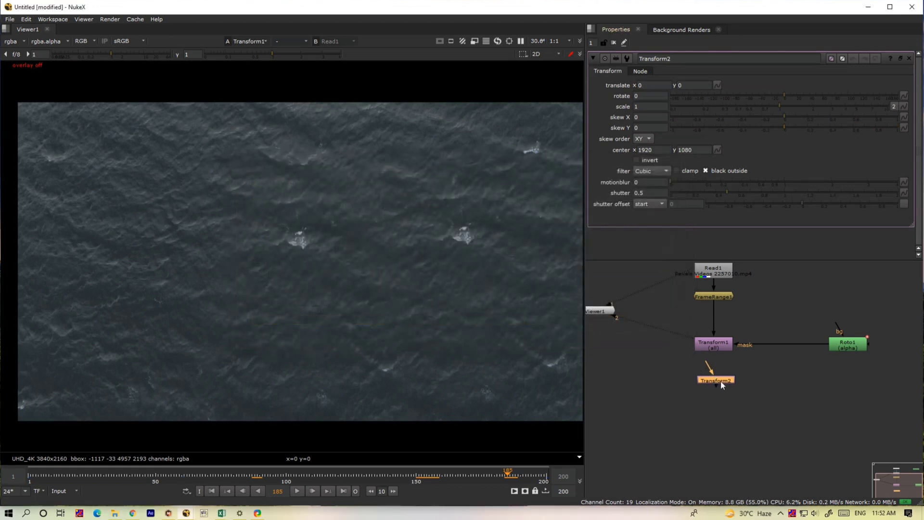
key("Delete")
Step: Add a TransformMasked node below Transform1 and connect a second Roto node to its mask input
key("Tab")
type("tr")
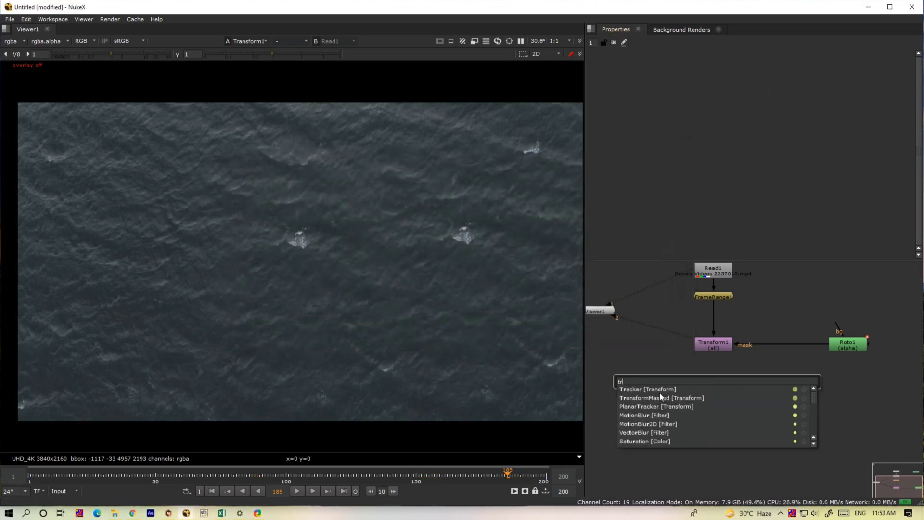
left_click(661, 399)
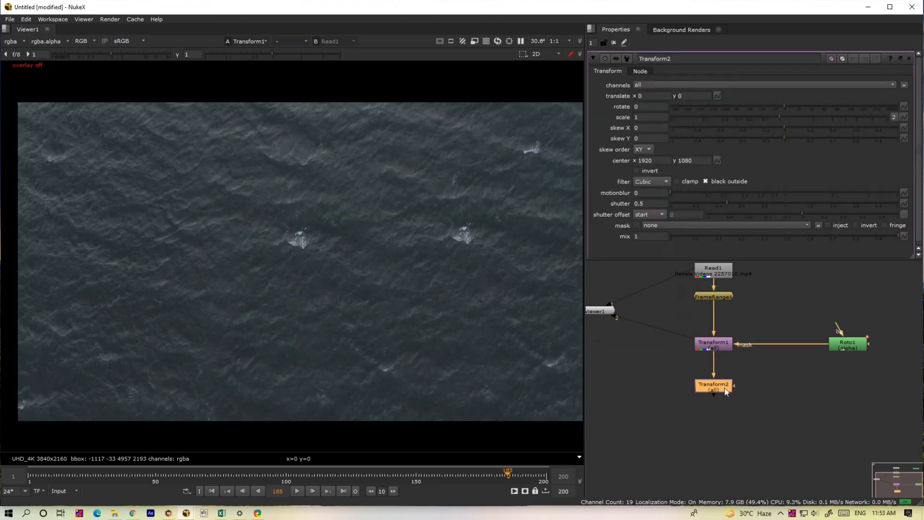
left_click(849, 382)
key("o")
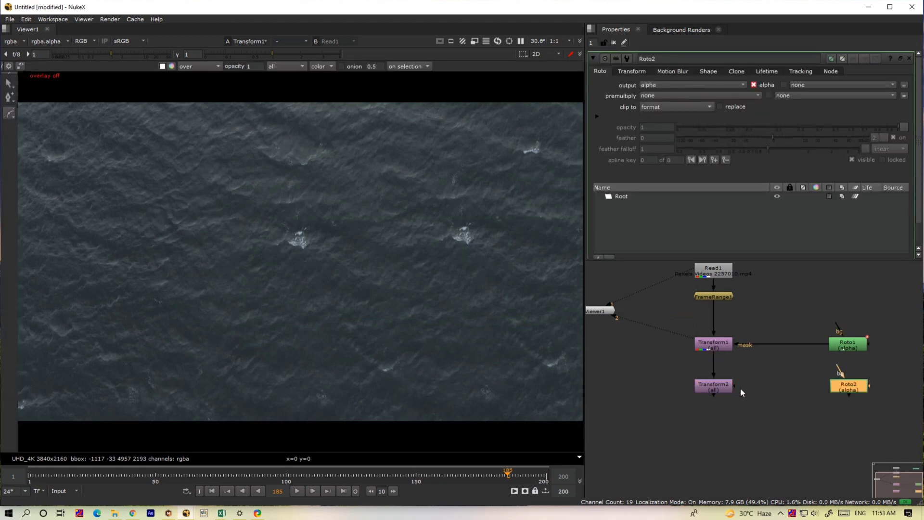
left_click_drag(740, 388, 849, 387)
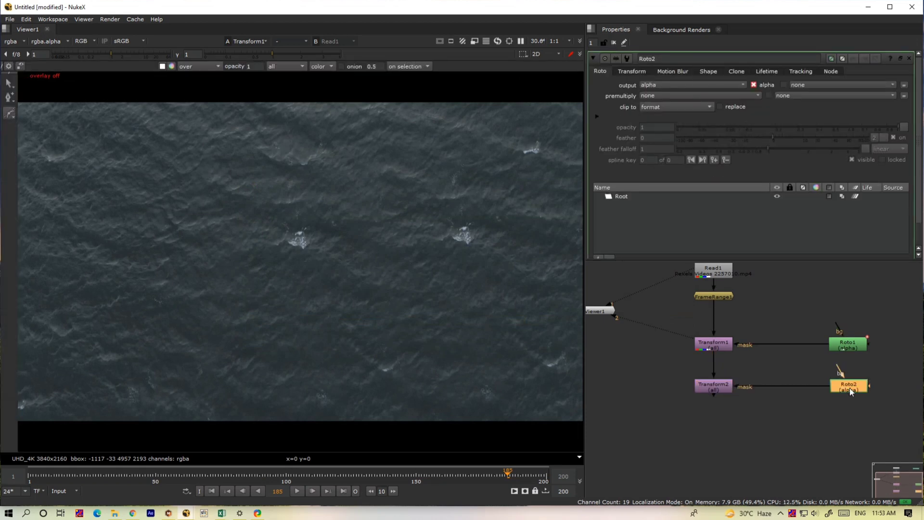
Step: Show the overlay and draw an ellipse in Roto2 around the white wave crest near the image centre
key("o")
left_click(10, 116)
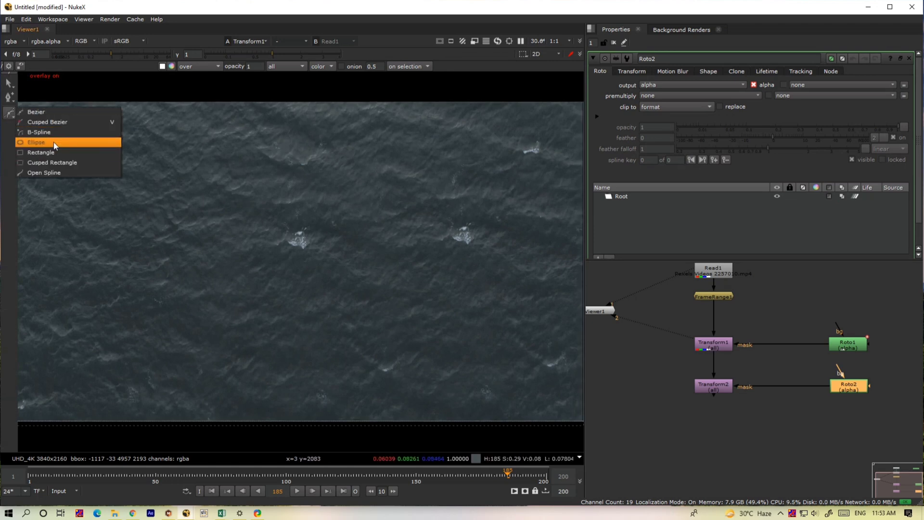
left_click(38, 142)
left_click_drag(330, 271, 332, 271)
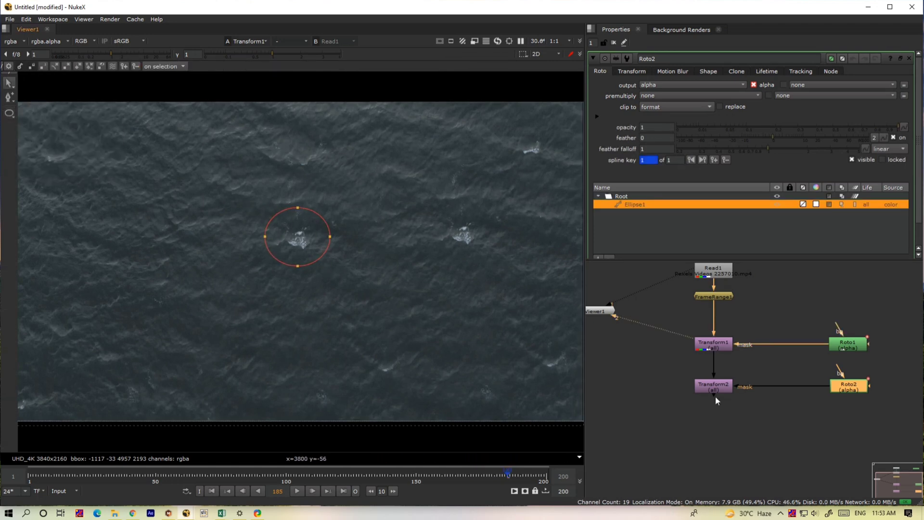
Step: View Transform2 and shift its image to a translate of x 6, y -398 to cover the wave crest
left_click(716, 391)
double_click(717, 393)
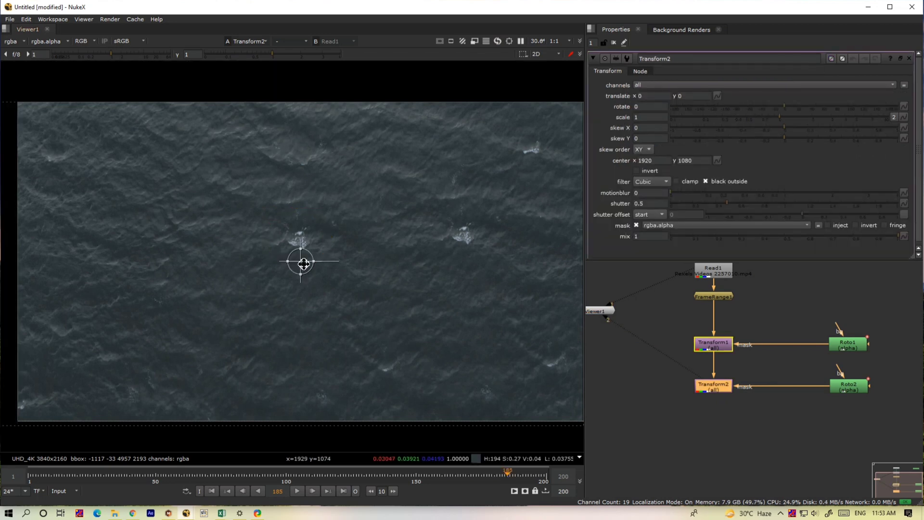
left_click_drag(304, 264, 302, 320)
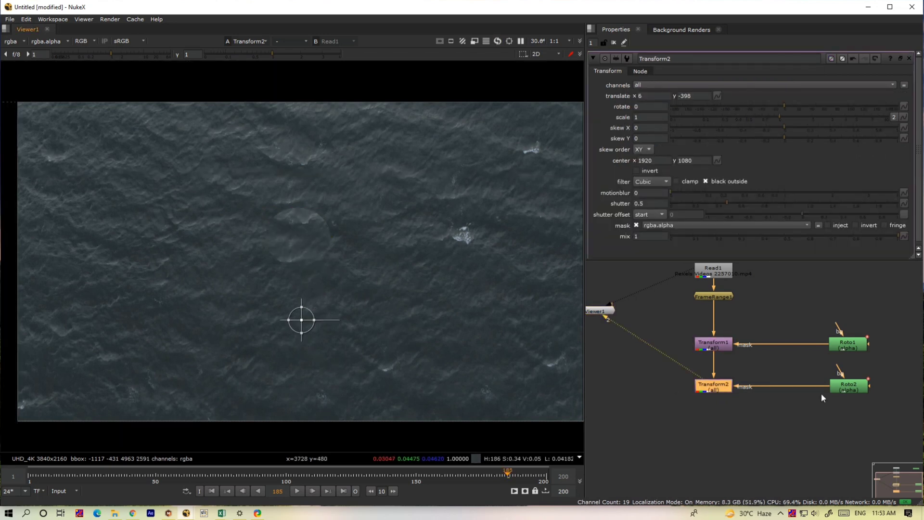
Step: Select all points of Roto2's ellipse, feather its edge outward and hide the overlay
double_click(848, 387)
left_click_drag(360, 248, 210, 396)
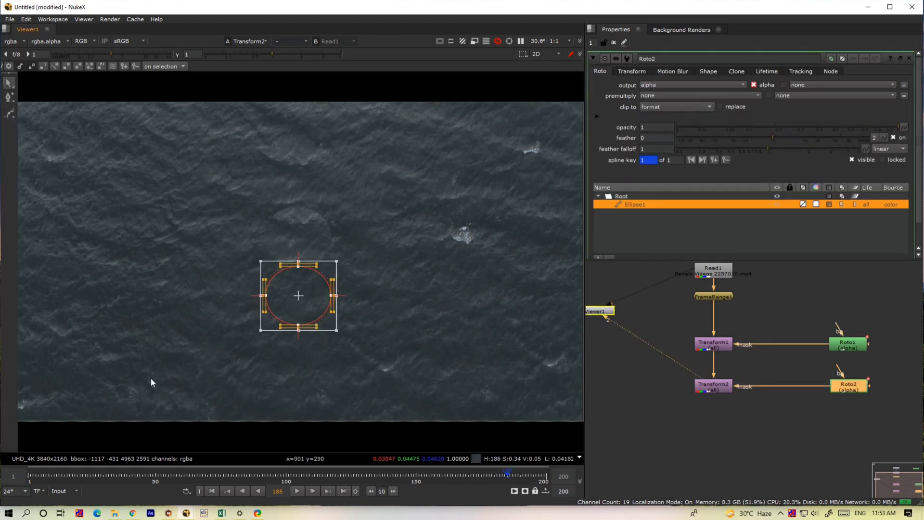
key("o")
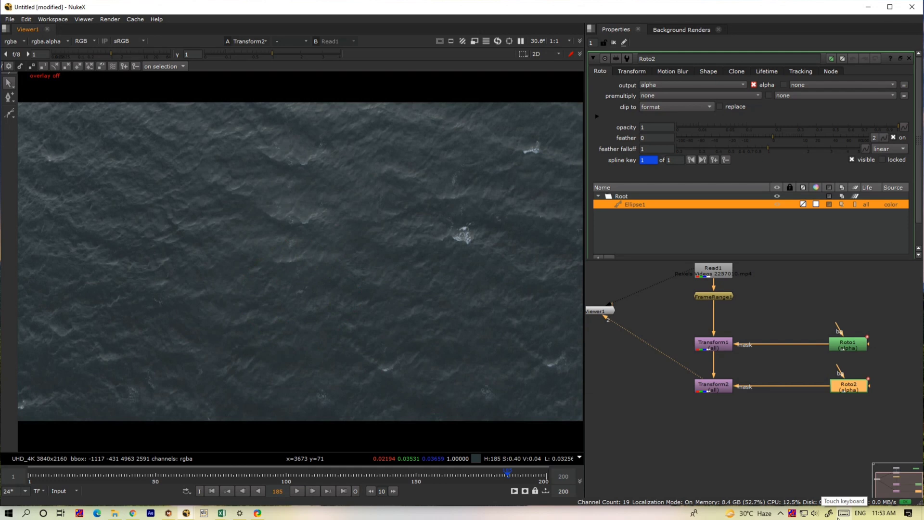
Step: Compare the Transform1 and Transform2 outputs in the viewer to examine the wave crest removal
left_click(718, 347)
key("2")
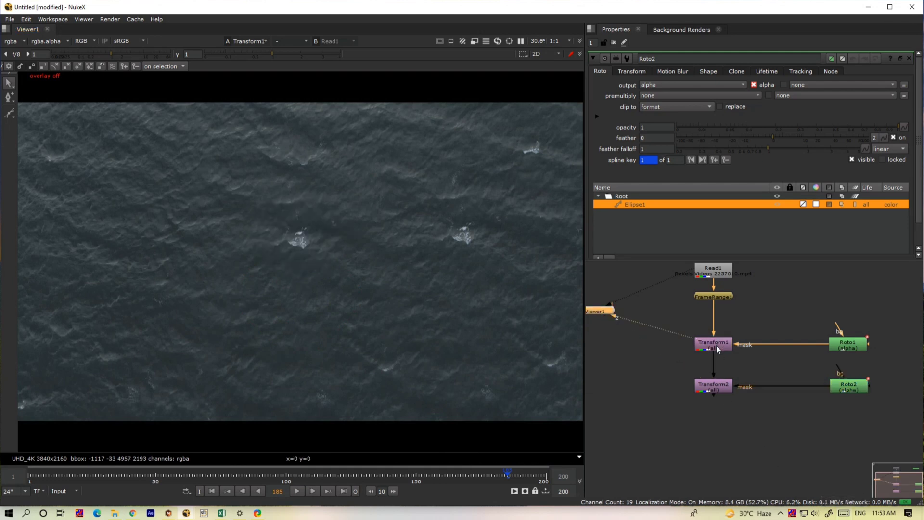
left_click(716, 386)
key("2")
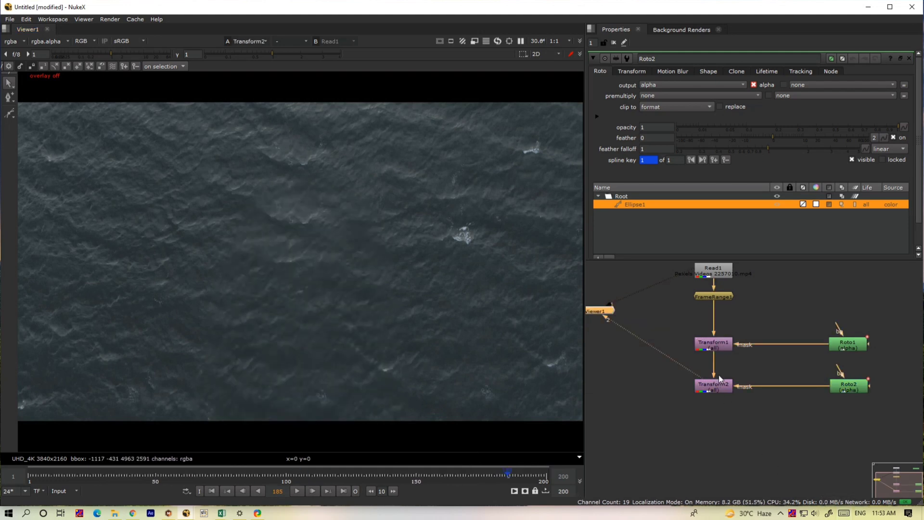
key("1")
key("2")
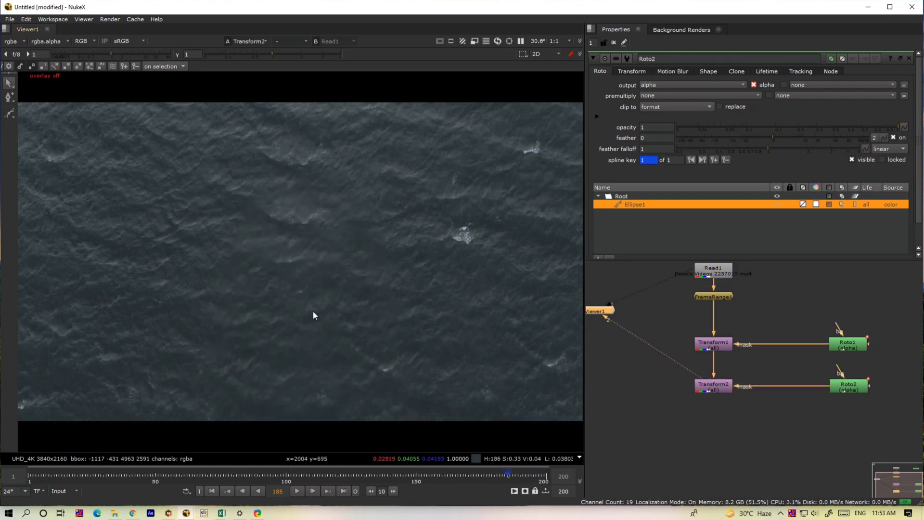
Step: Delete both Transform nodes and both Roto nodes, leaving FrameRange1 in the viewer, and return to frame 1
middle_click_drag(649, 345, 643, 372)
left_click_drag(895, 352, 636, 461)
key("Delete")
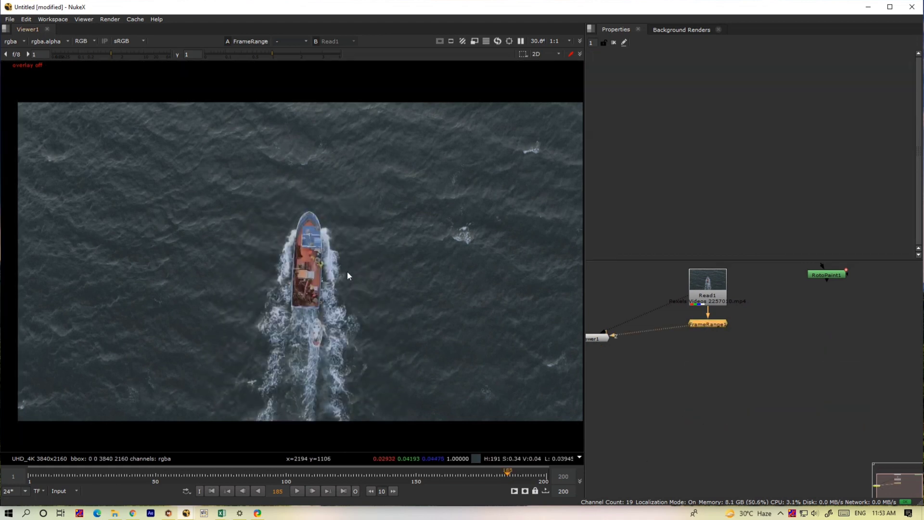
key("Home")
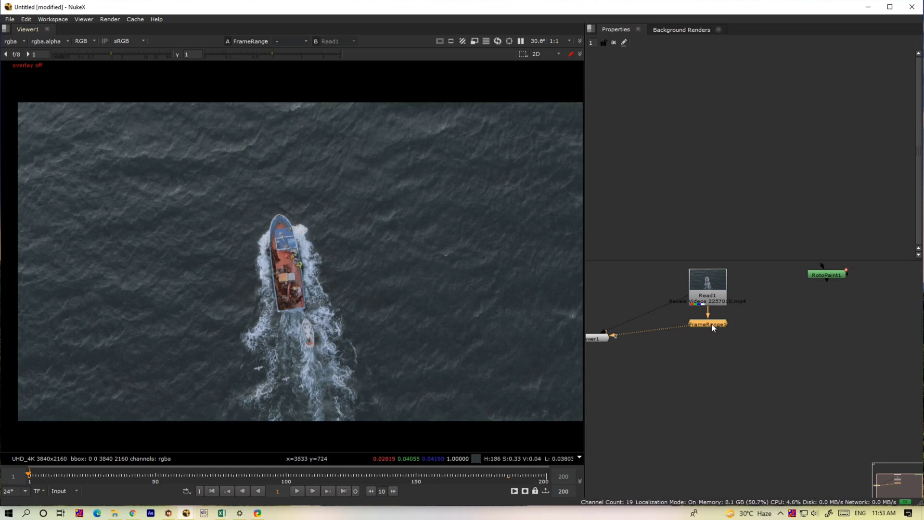
Step: Add a TransformMasked node below FrameRange1 and connect a new Roto node to its mask input
key("Tab")
type("tr")
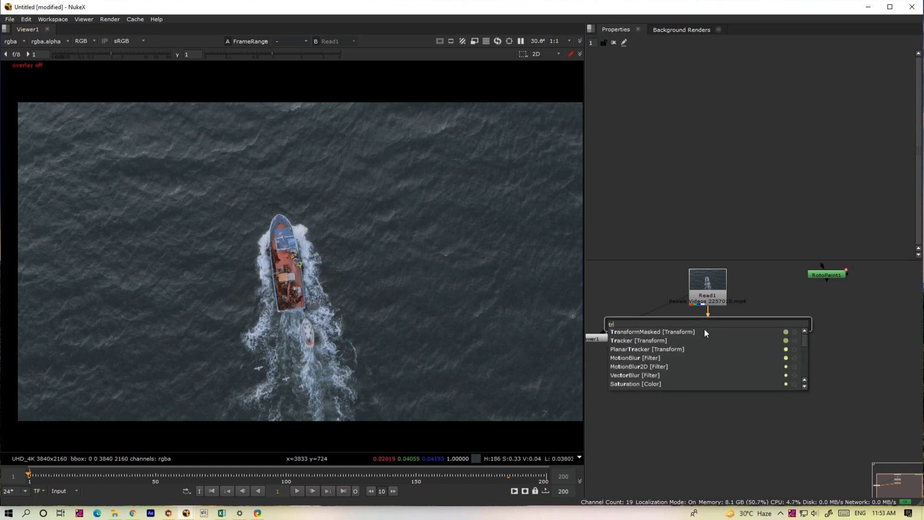
left_click(650, 333)
left_click_drag(708, 339, 707, 365)
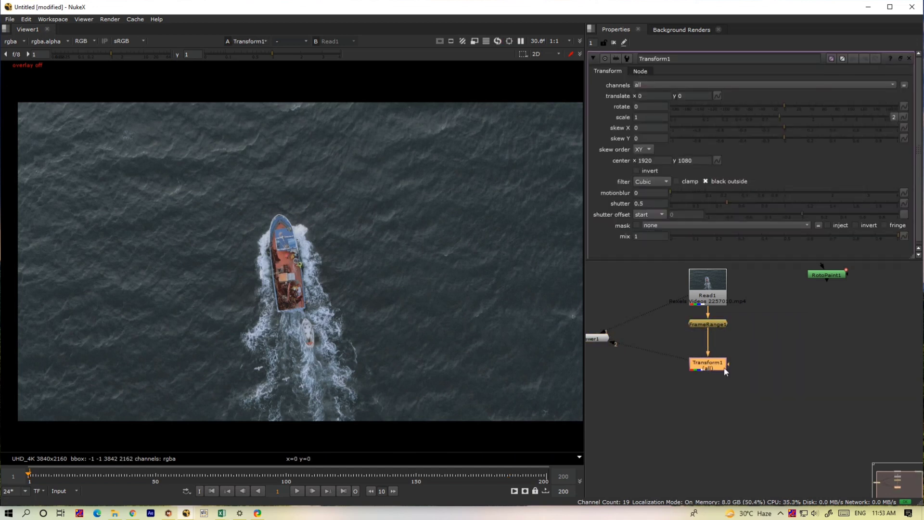
left_click(822, 365)
key("o")
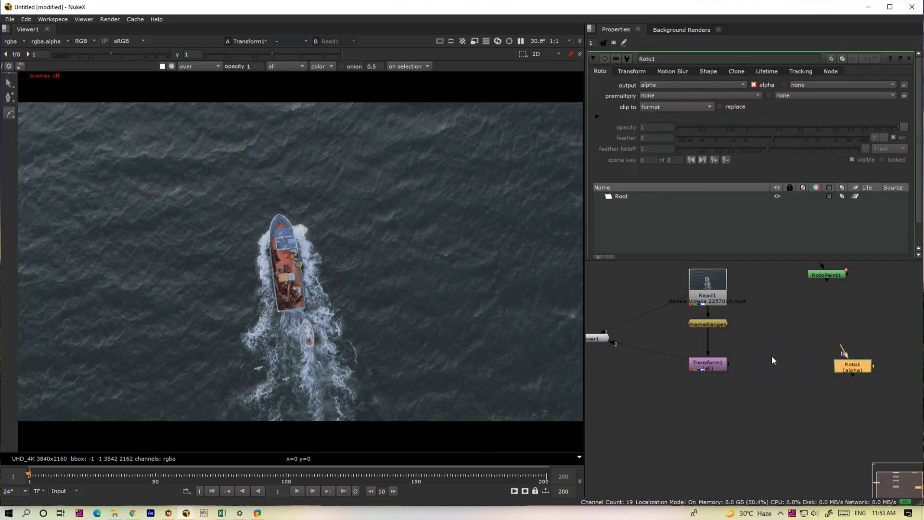
left_click_drag(846, 371, 856, 372)
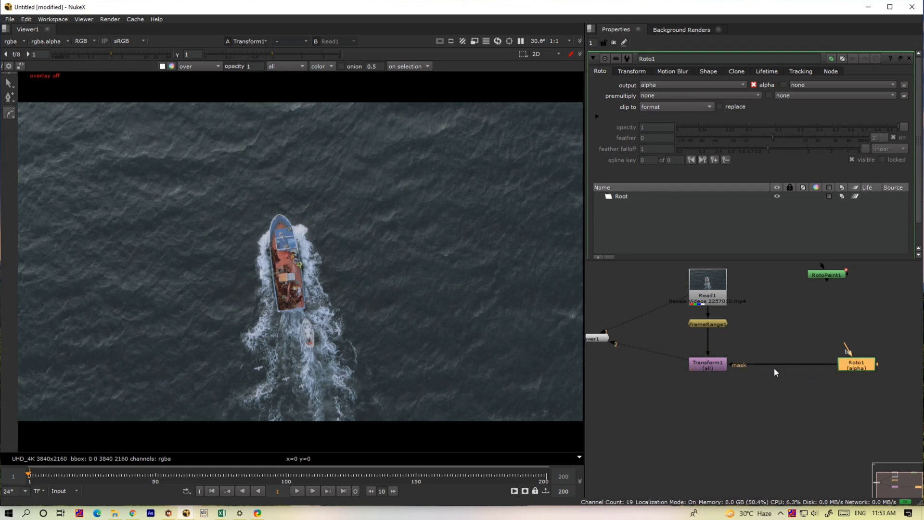
Step: Draw a closed B-spline in Roto1 around the open water right of the boat, extending past the frame's lower and right edges
left_click(708, 366)
left_click(849, 366)
left_click(7, 117)
left_click(40, 134)
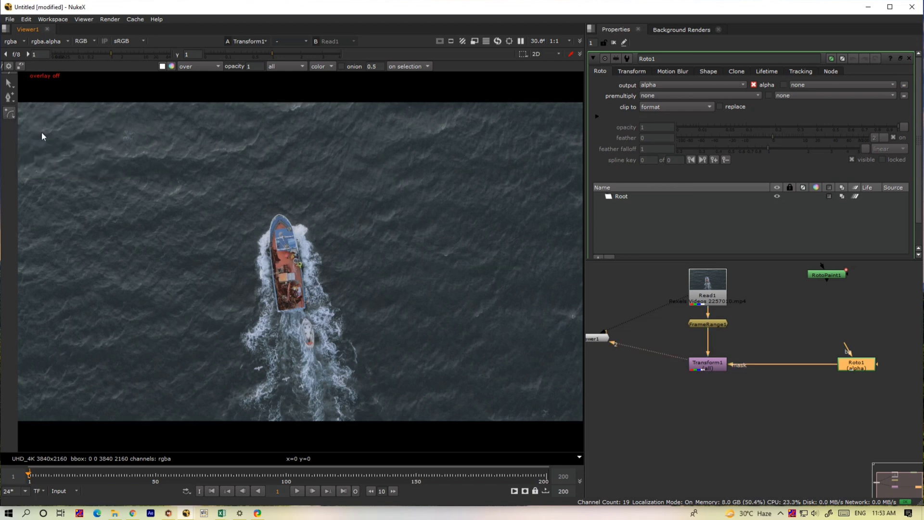
middle_click_drag(457, 408, 419, 380)
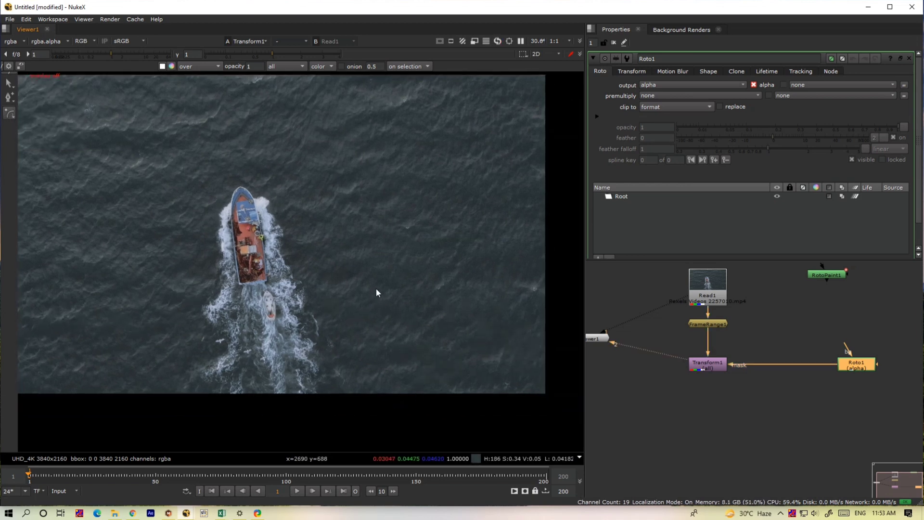
left_click(368, 325)
left_click(370, 415)
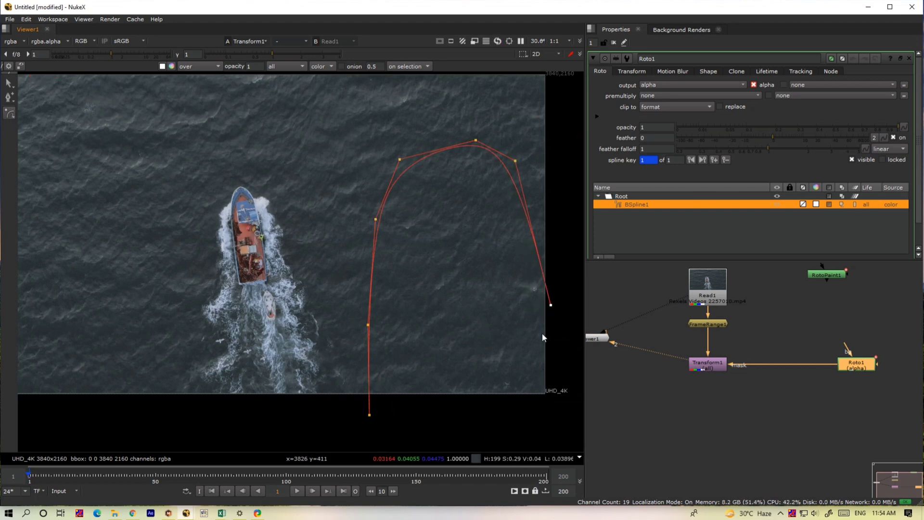
middle_click_drag(542, 333, 511, 286)
left_click(540, 346)
left_click(339, 368)
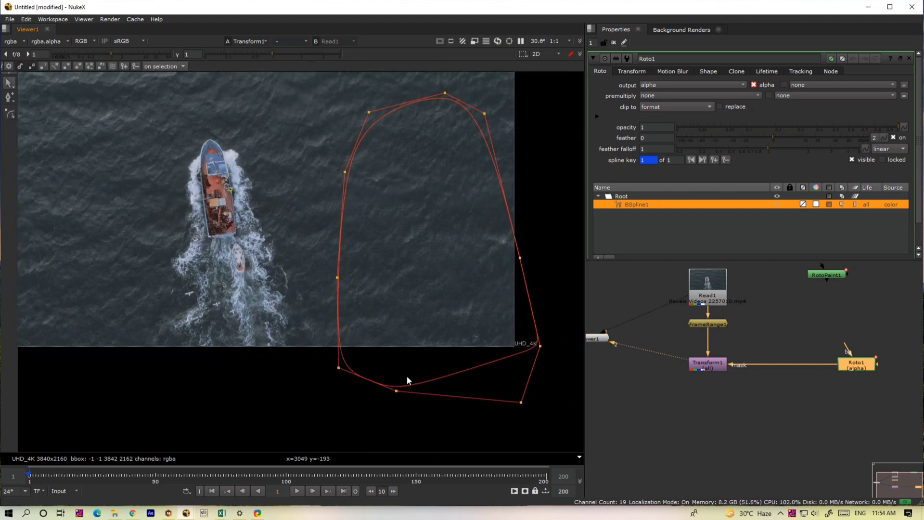
Step: Pull the spline's bottom points farther below the frame and feather all its points outward
left_click_drag(523, 406, 535, 424)
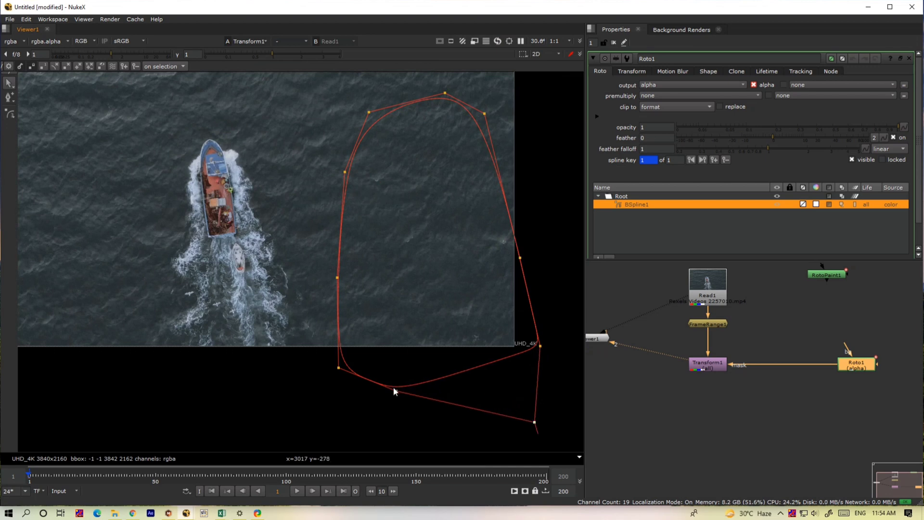
left_click_drag(396, 391, 438, 427)
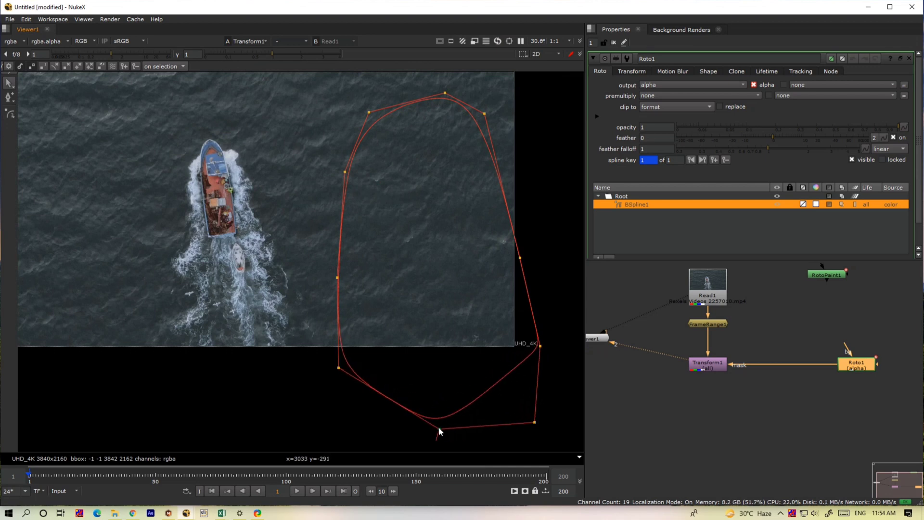
scroll(478, 404, "down", 3)
left_click_drag(558, 197, 291, 464)
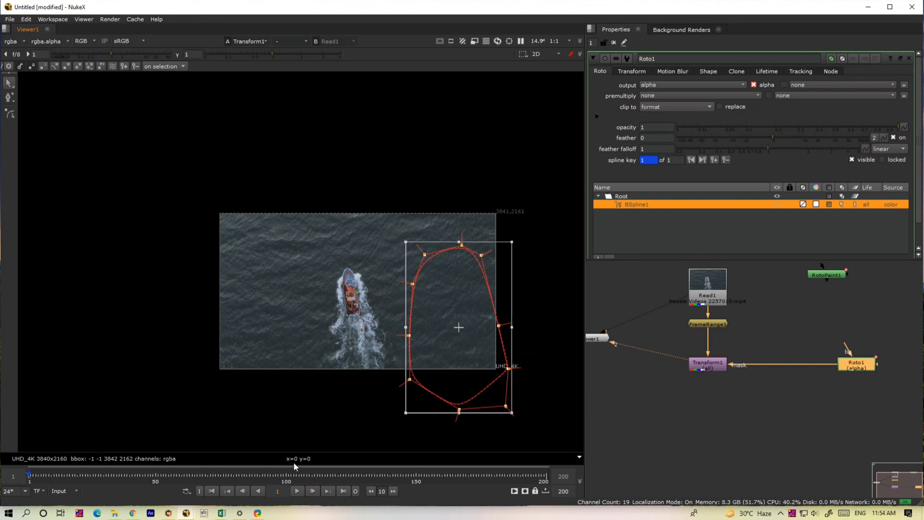
Step: Translate Transform1 to x 1205, y -175 so a boat copy appears in the masked water to the right
double_click(714, 364)
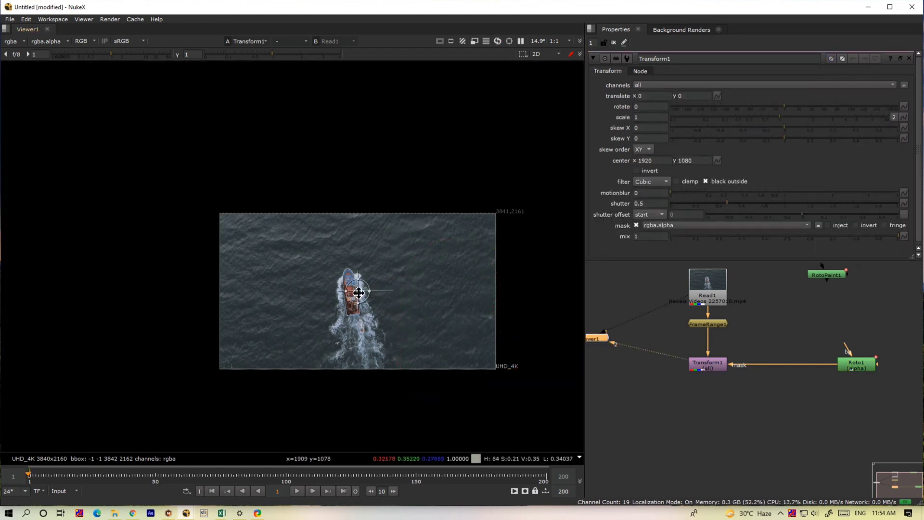
left_click_drag(358, 292, 447, 308)
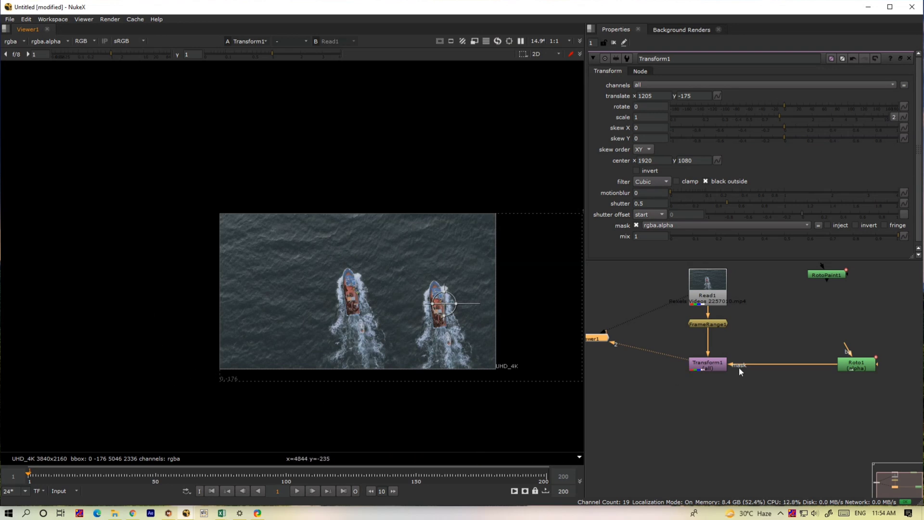
Step: Duplicate the Transform1 and Roto1 nodes with their mask connection and arrange the copies below the originals
left_click_drag(907, 340, 673, 427)
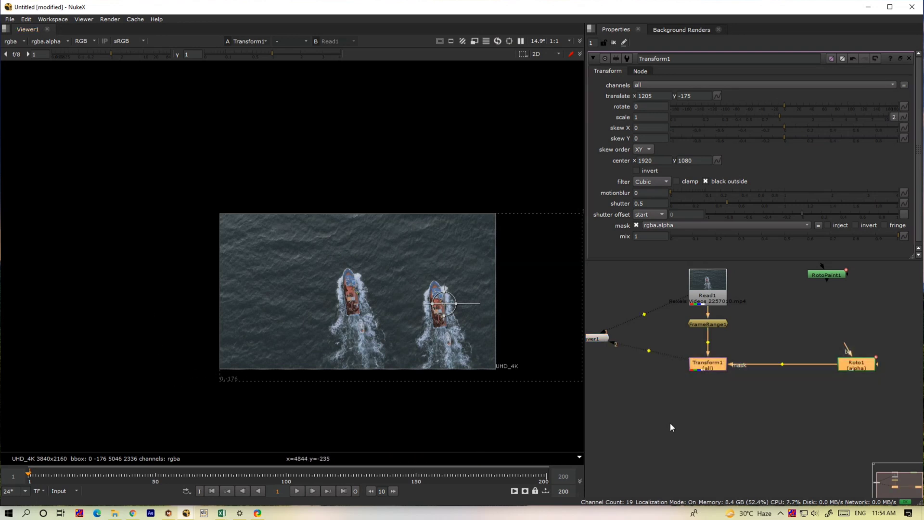
key("ctrl+c")
key("ctrl+v")
left_click_drag(731, 421, 849, 429)
left_click_drag(707, 427, 716, 424)
Step: Select all points of Roto2's spline and move the shape over the open water left of the original boat
double_click(857, 426)
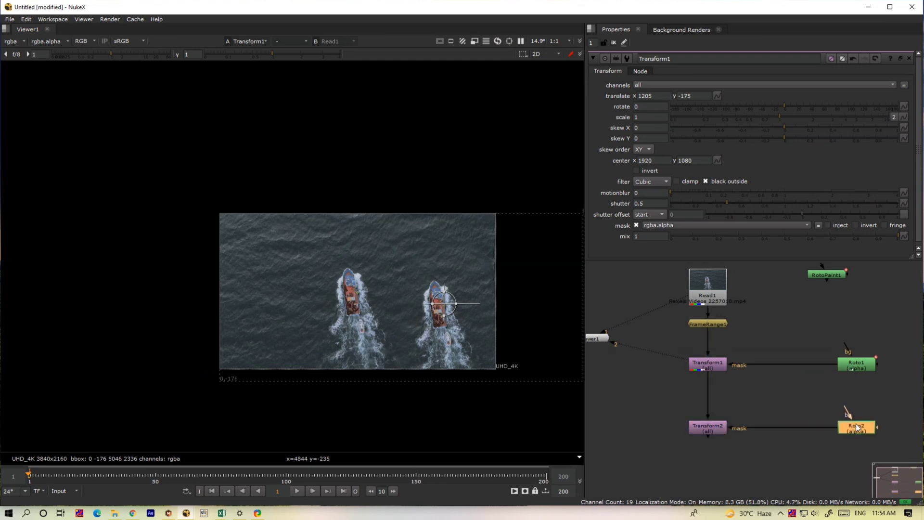
left_click(490, 266)
left_click(478, 336)
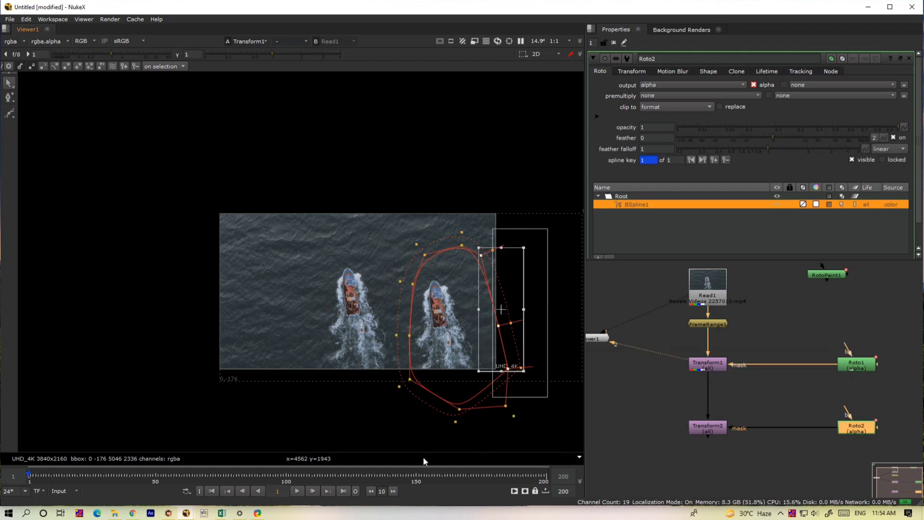
left_click_drag(479, 336, 284, 356)
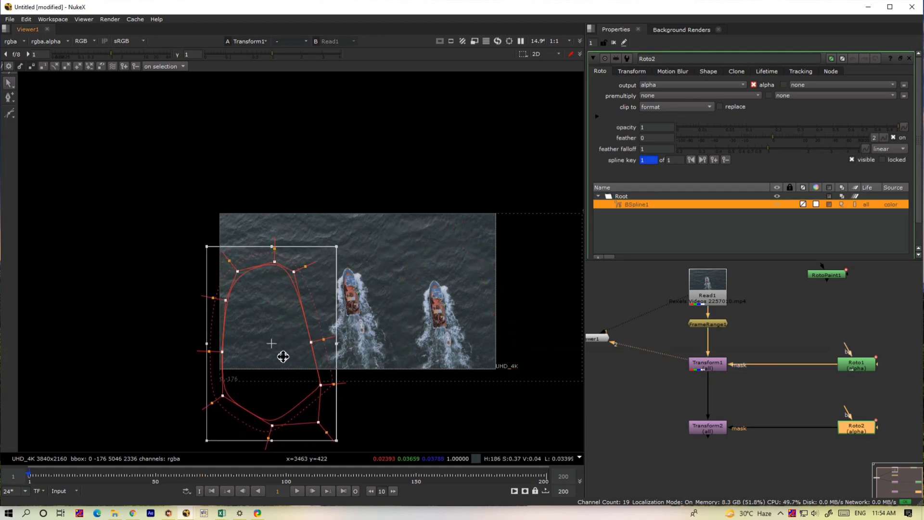
Step: Show Transform2 in the viewer and translate it to x -1190, y -365 to place a boat copy on the left
double_click(708, 427)
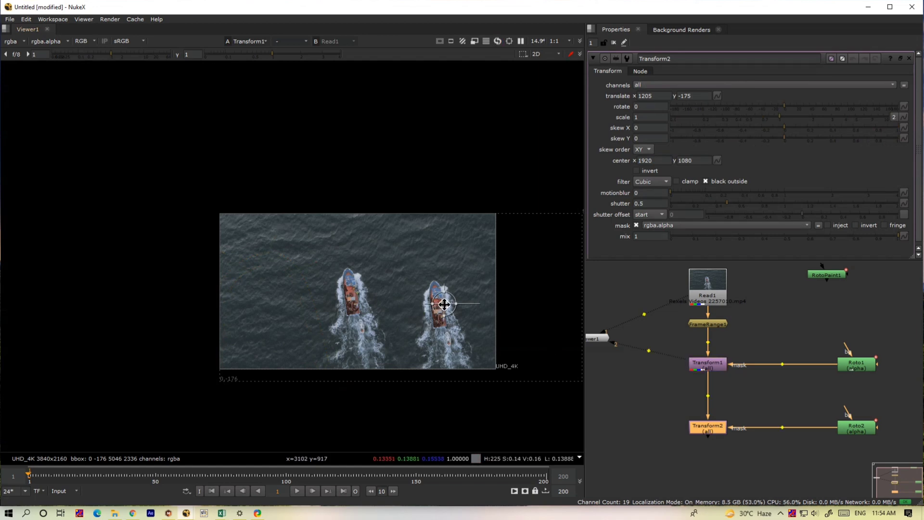
left_click_drag(444, 304, 276, 307)
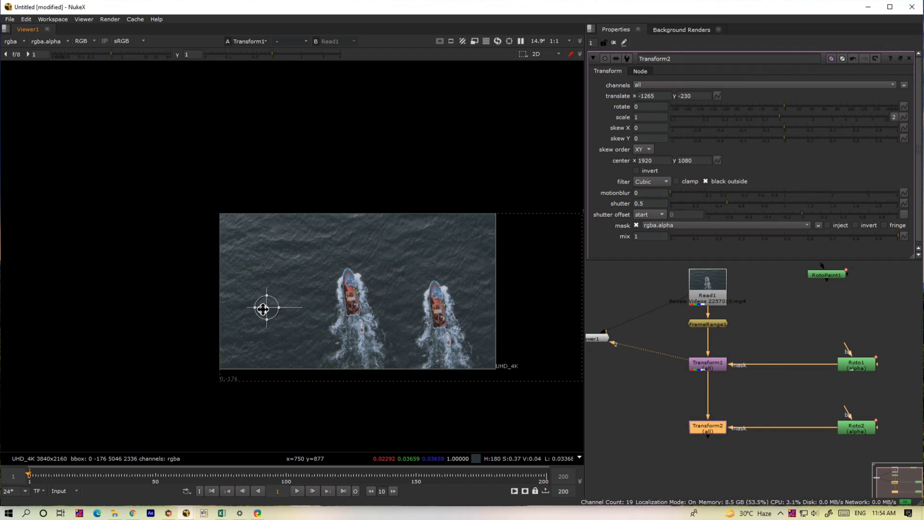
left_click_drag(263, 309, 345, 307)
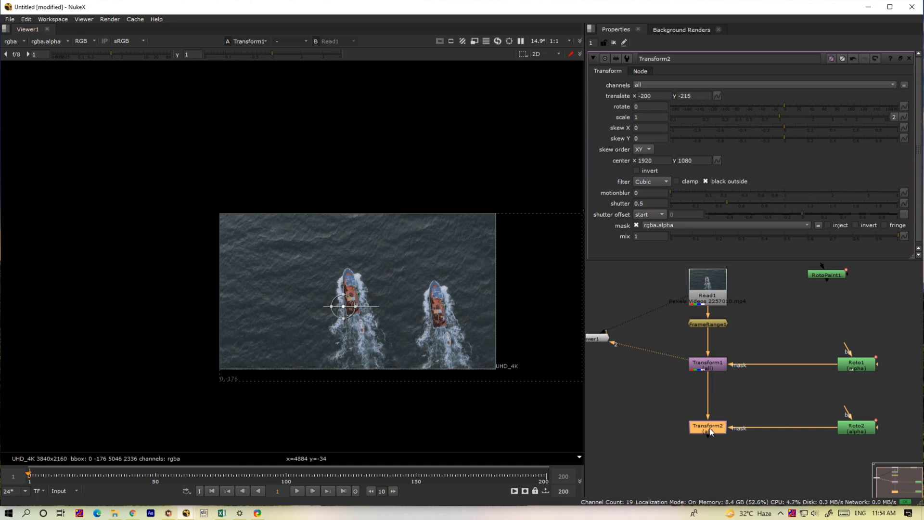
key("2")
left_click_drag(341, 307, 276, 318)
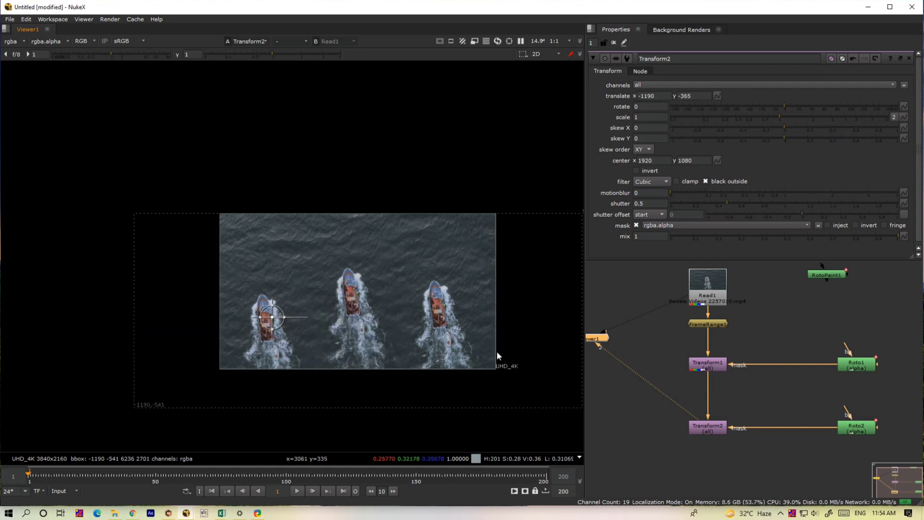
Step: Compare the Read1 and Transform2 outputs without the overlay, play the three-boat result and return to frame 1
left_click(716, 295)
key("1")
left_click(715, 429)
key("2")
key("o")
scroll(352, 371, "up", 2)
key("f")
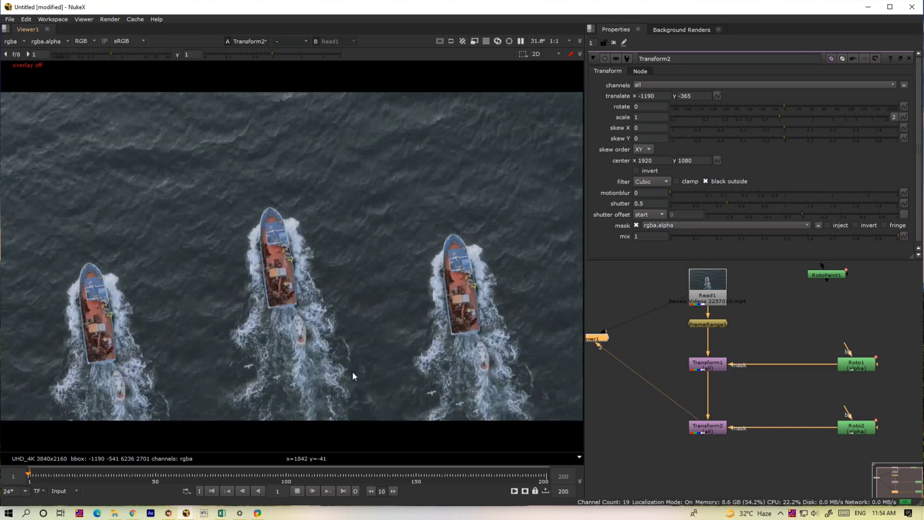
key("l")
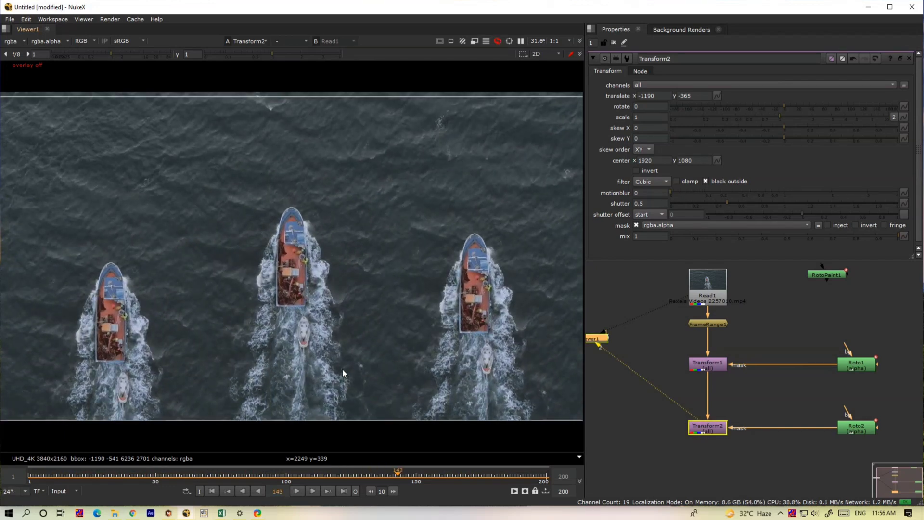
key("Home")
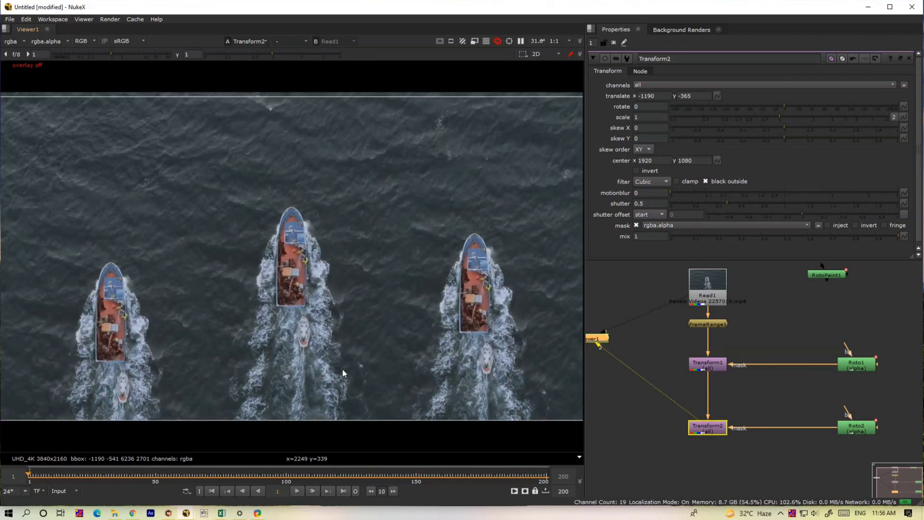
Step: Set Transform2's scale to 0.92 and Transform1's scale to 1.36 to vary the sizes of the boat copies
left_click(713, 429)
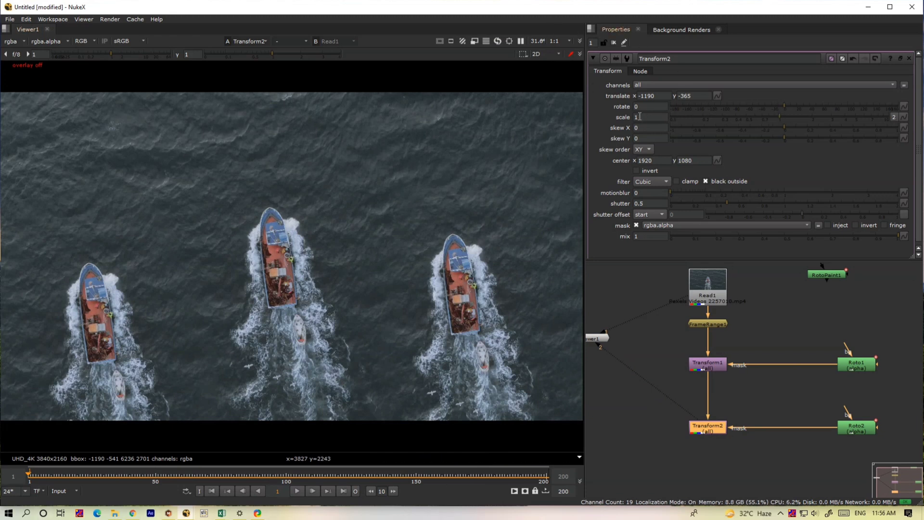
left_click_drag(778, 115, 776, 115)
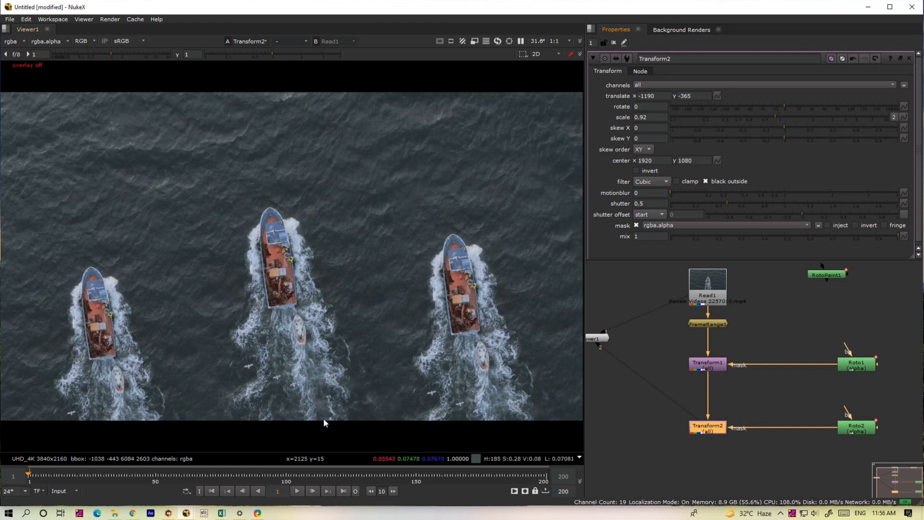
left_click(704, 369)
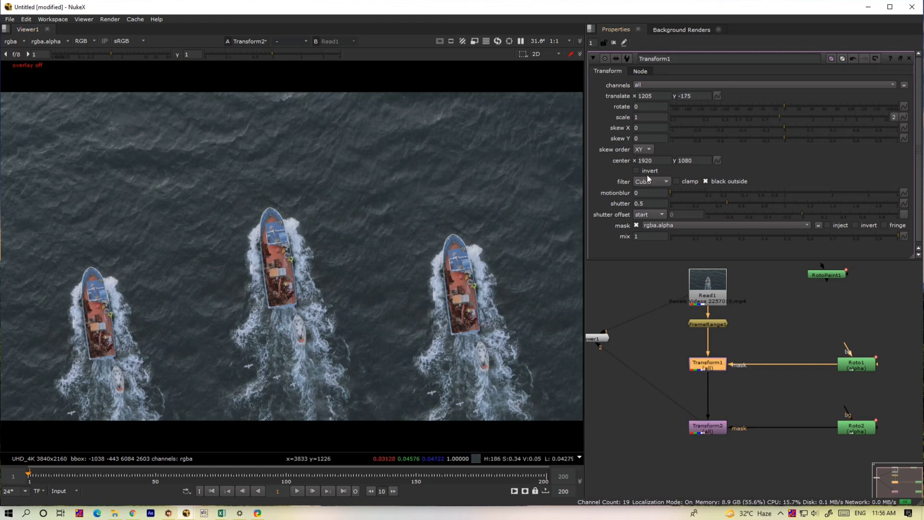
left_click_drag(778, 116, 795, 117)
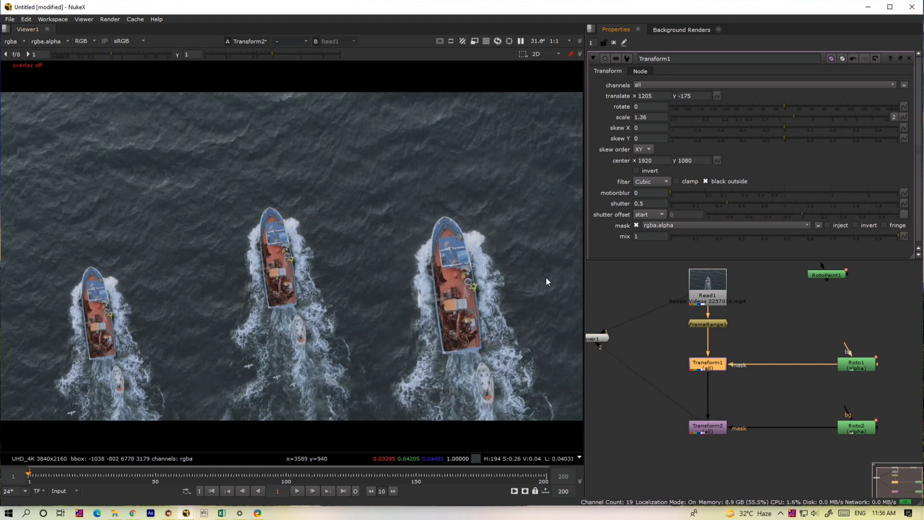
Step: Reshape the upper-right part of Roto1's spline and extend its feather outward around the enlarged right boat
double_click(839, 362)
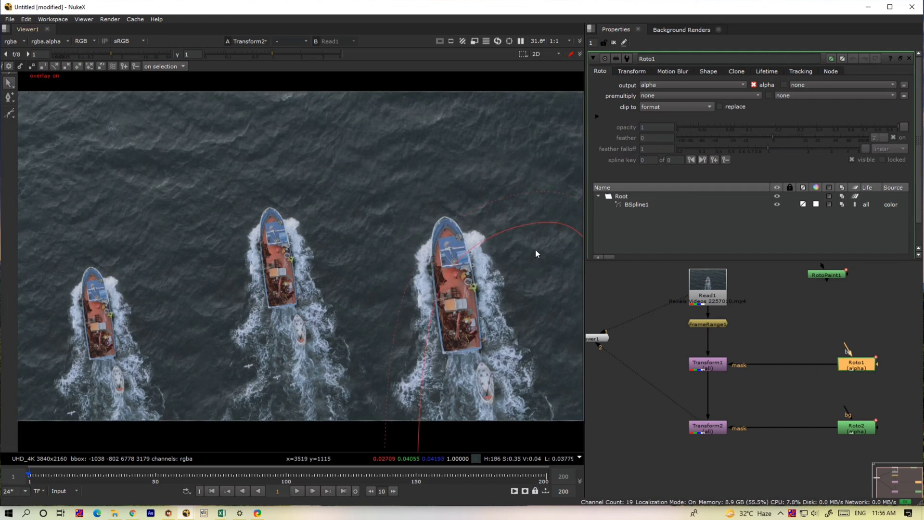
left_click(558, 223)
middle_click_drag(493, 214, 371, 182)
left_click_drag(419, 190, 394, 229)
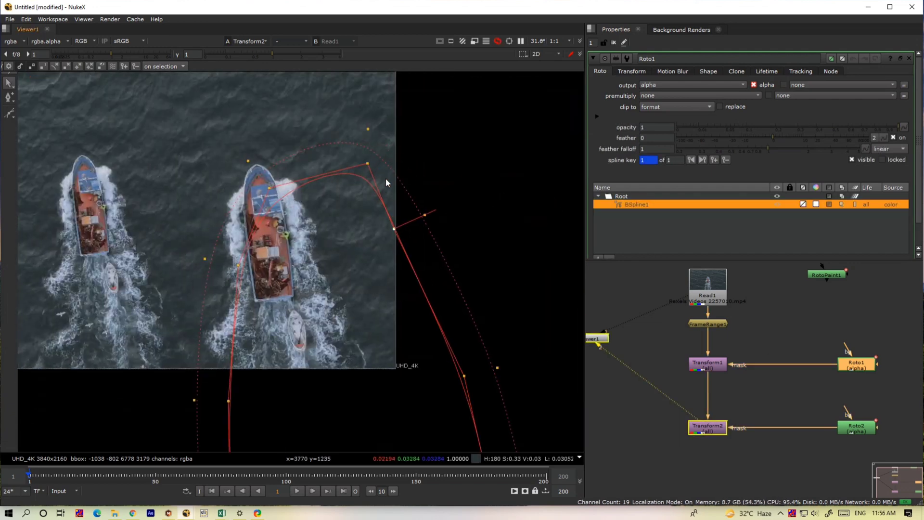
left_click_drag(370, 166, 356, 95)
left_click_drag(426, 214, 454, 186)
left_click(396, 230)
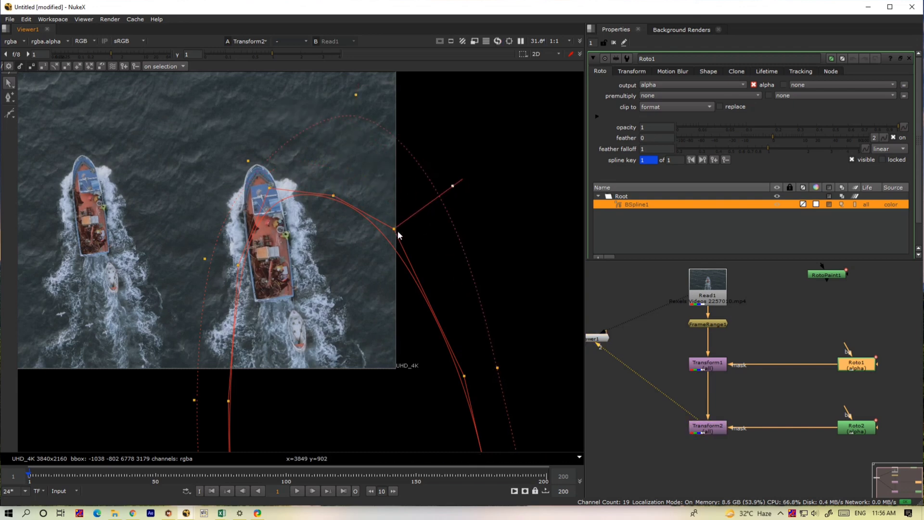
Step: Hide the overlay, fit the whole frame in the viewer and play the footage to check the enlarged boat
scroll(371, 265, "down", 4)
key("o")
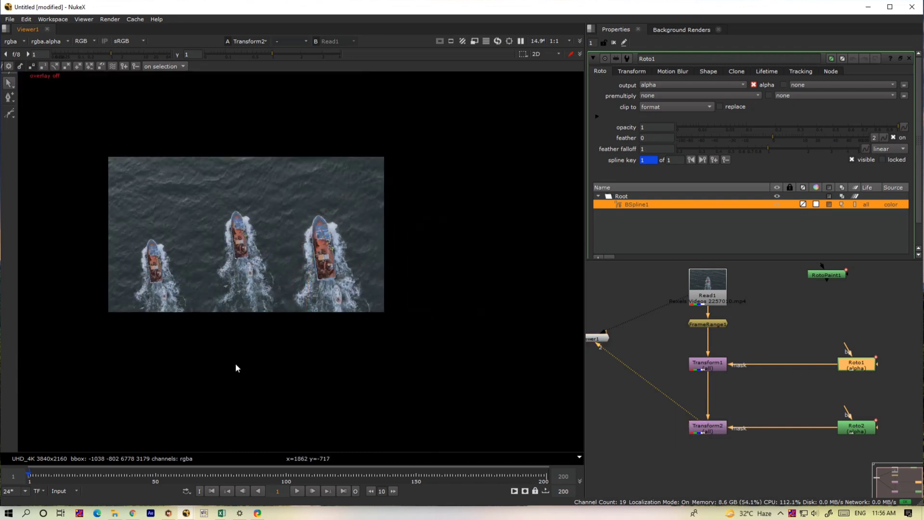
key("f")
key("l")
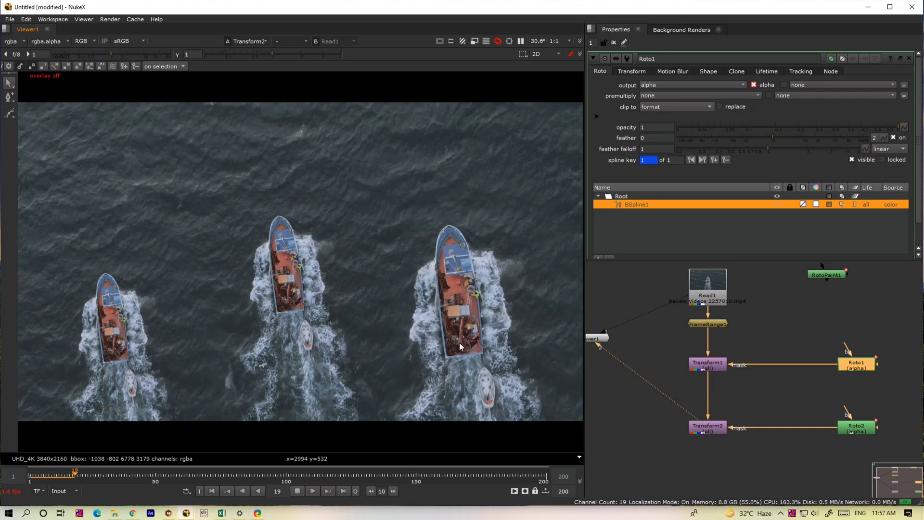
Step: Set Transform1's scale to 1.22 and its rotation to 27 to angle the right boat
left_click(712, 365)
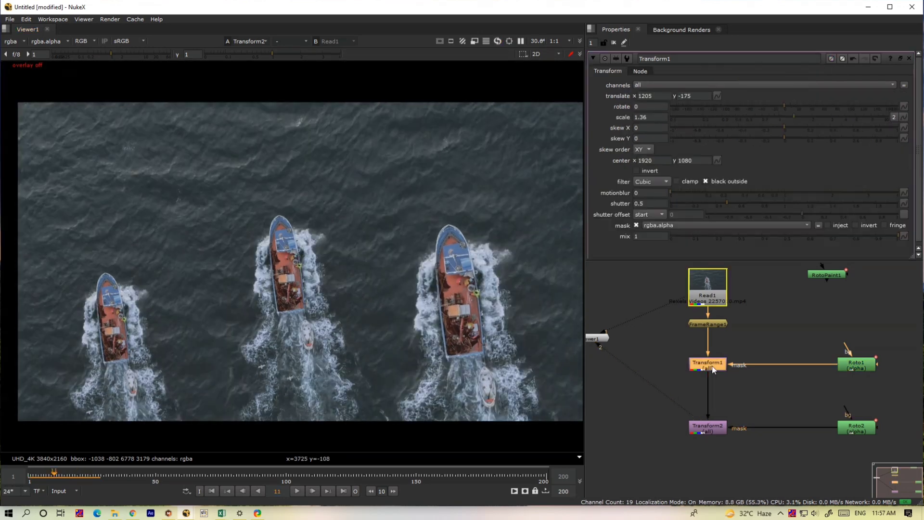
left_click(720, 426)
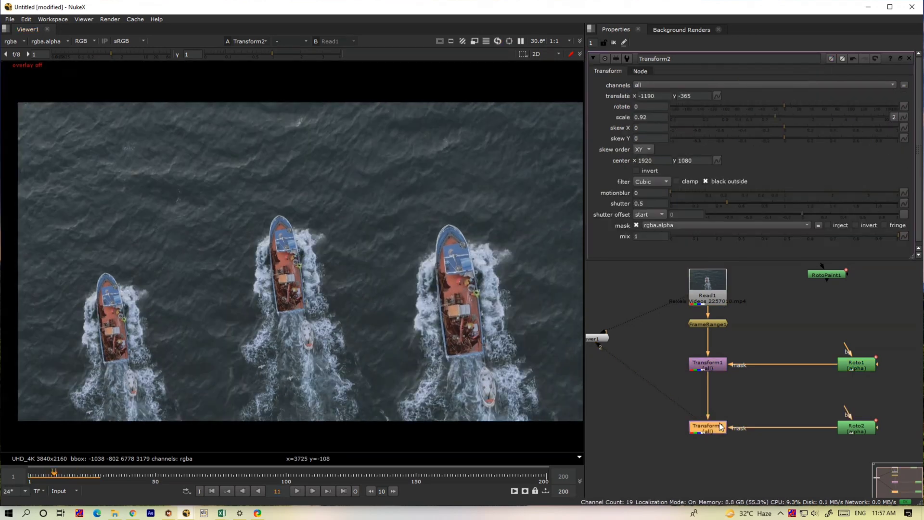
left_click(722, 349)
left_click(712, 365)
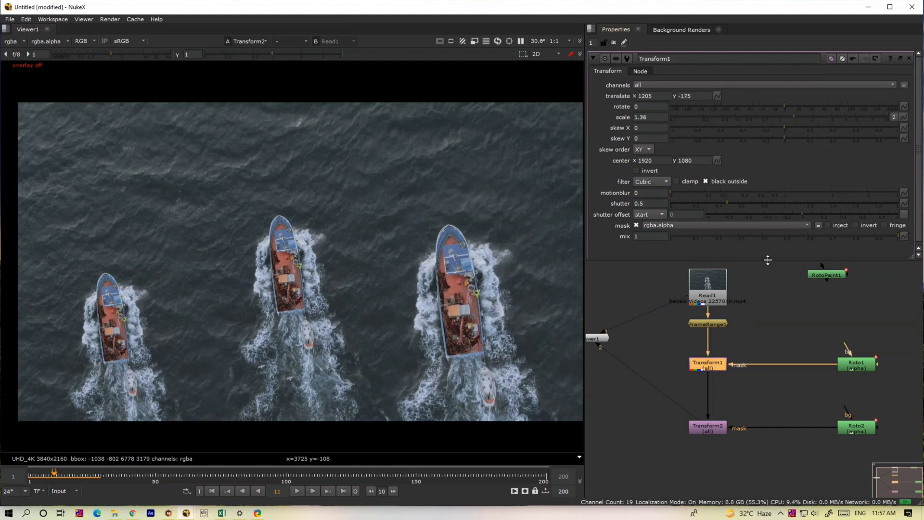
left_click(789, 117)
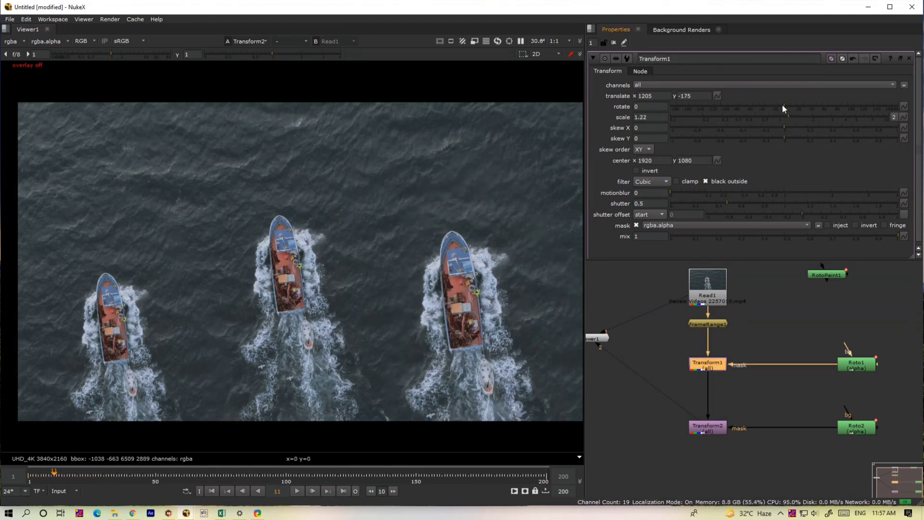
left_click_drag(783, 104, 802, 108)
Step: Compare the original Read1 footage with the Transform2 output to examine the resized and rotated boat copies
left_click(714, 298)
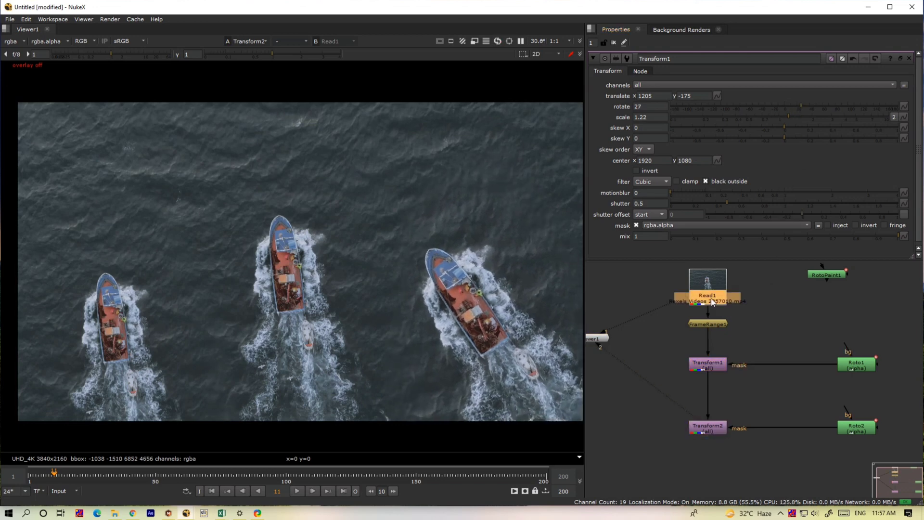
key("1")
left_click(714, 424)
key("2")
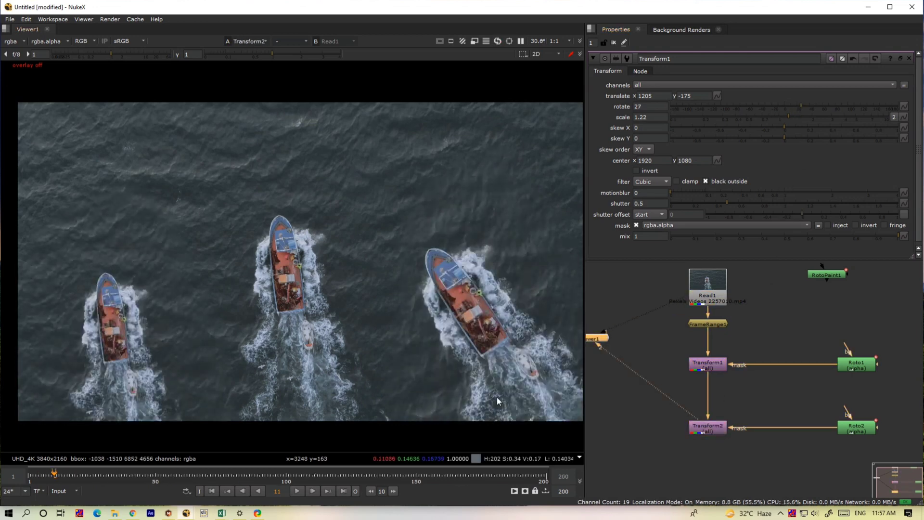
Step: Play the composite forward and backward to check the enlarged, rotated boat copy, stopping at frame 24
key("l")
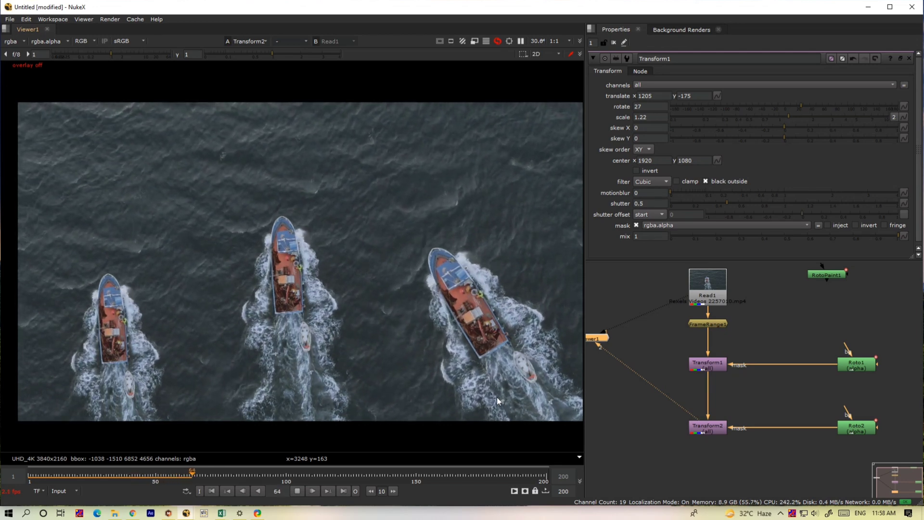
key("j")
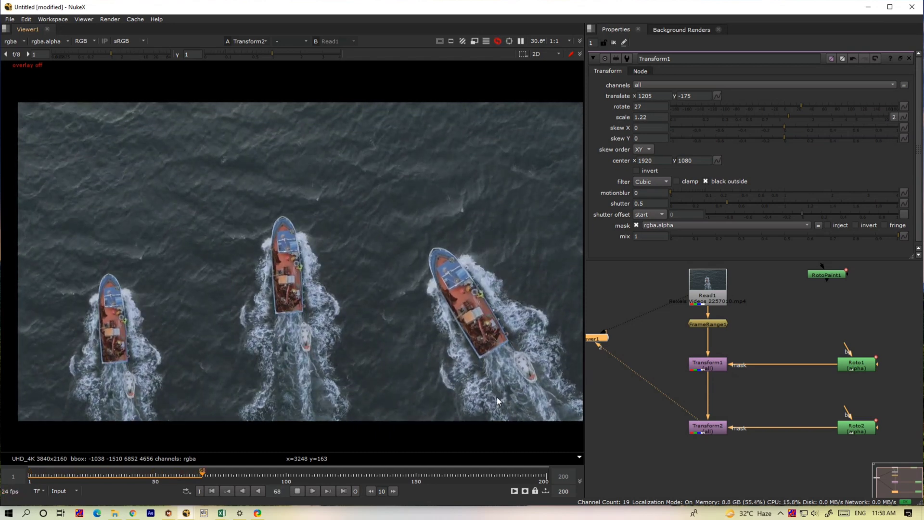
left_click(184, 476)
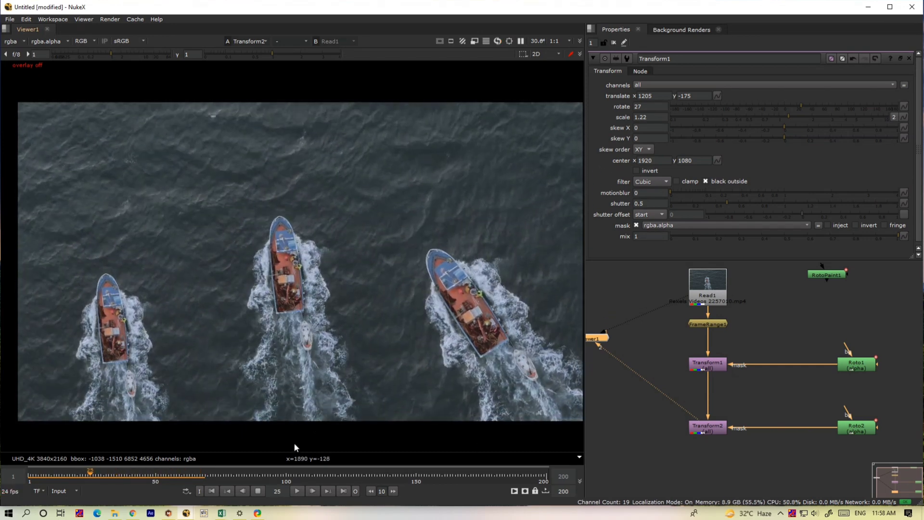
left_click(306, 488)
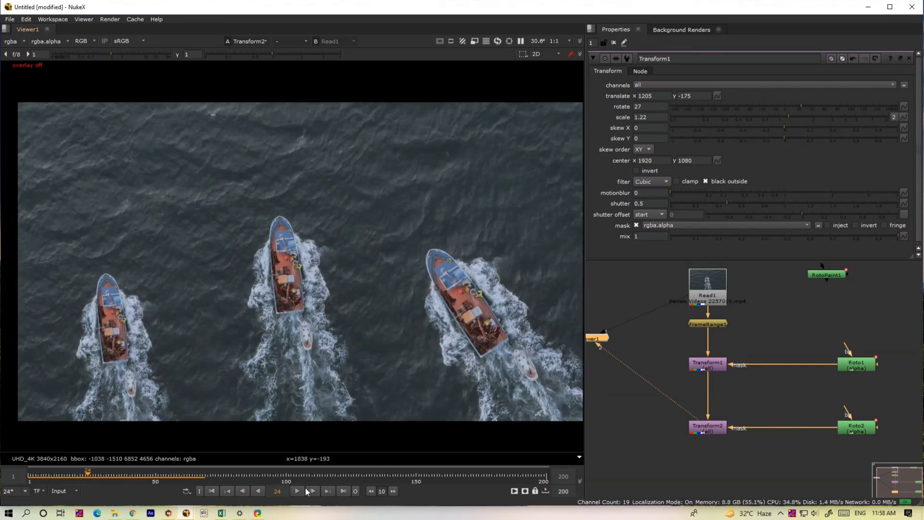
Step: Reshape Roto1's spline at frame 24, pulling its upper and right-hand points in closer to the right boat and its wake
double_click(856, 366)
left_click(488, 203)
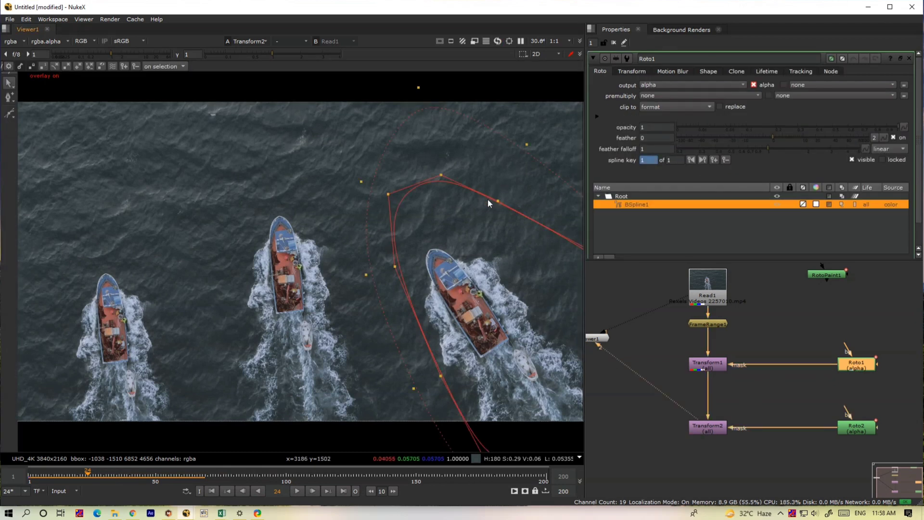
left_click_drag(442, 174, 467, 244)
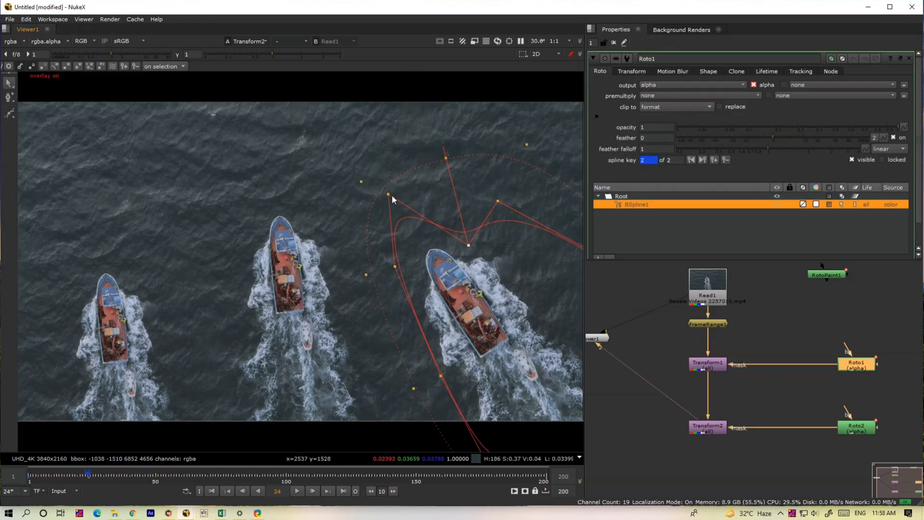
left_click_drag(392, 195, 423, 238)
left_click_drag(505, 201, 518, 263)
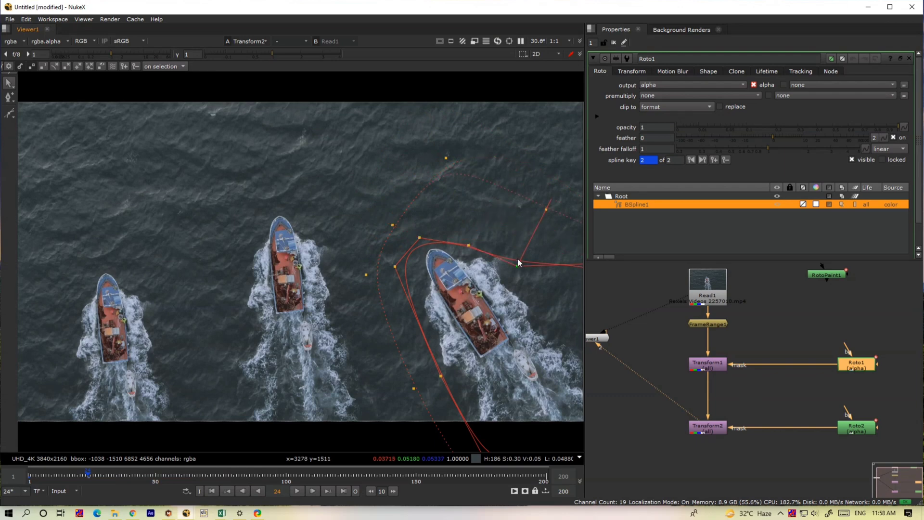
middle_click_drag(502, 269, 341, 195)
left_click_drag(452, 194, 418, 270)
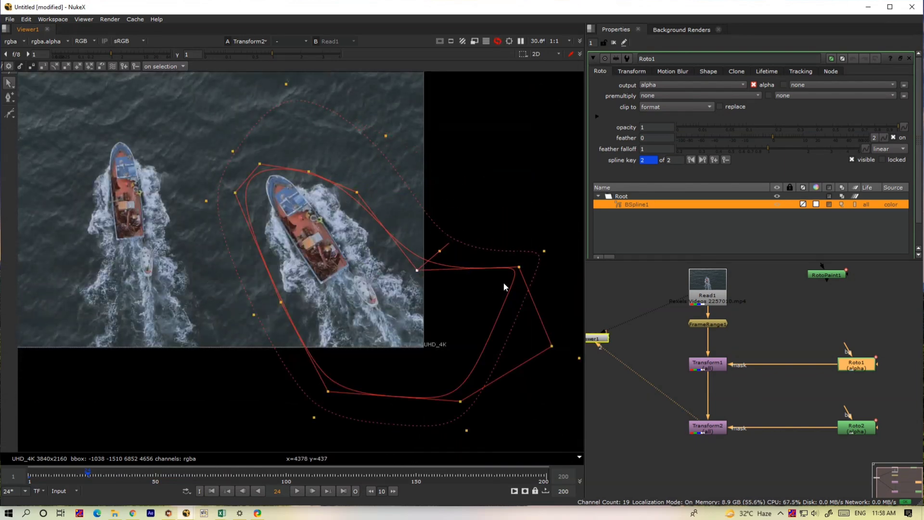
left_click_drag(519, 267, 488, 298)
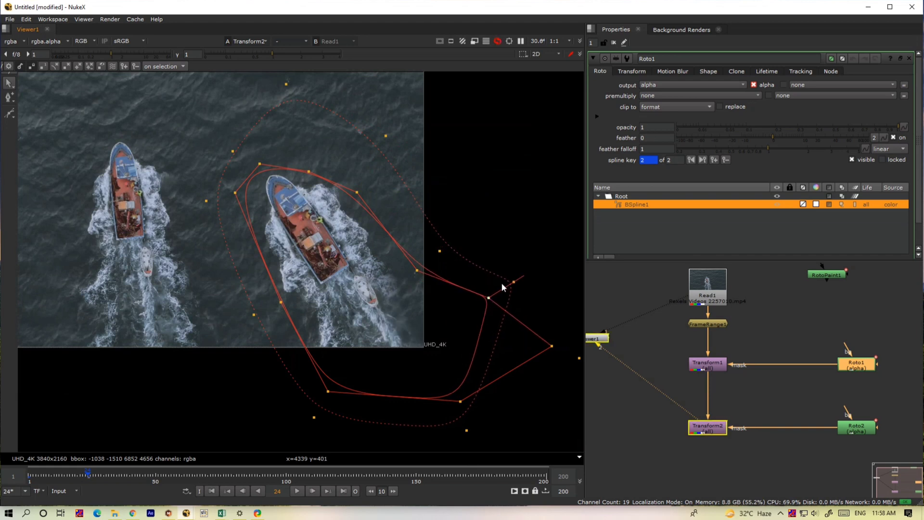
Step: Adjust Roto1's upper feather points, pulling the middle and right ones inward and moving the left one outward
left_click_drag(286, 84, 292, 138)
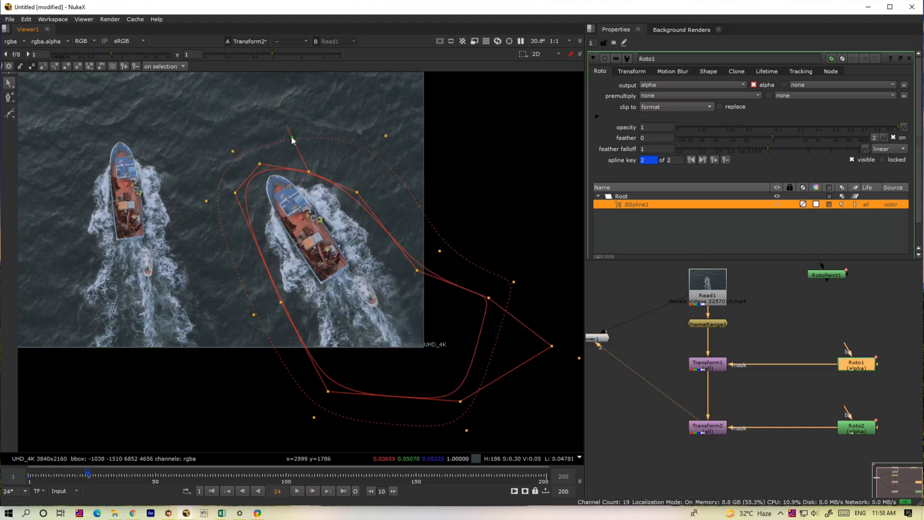
left_click_drag(385, 135, 387, 174)
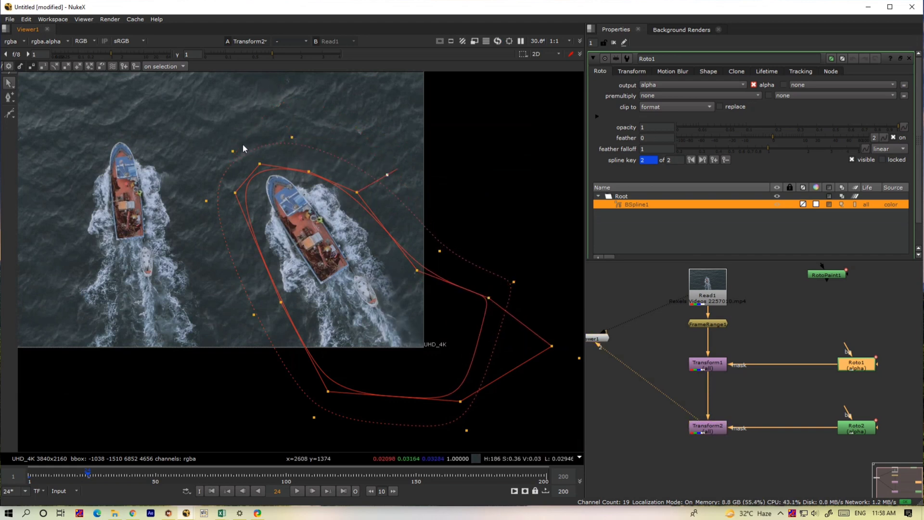
left_click_drag(233, 151, 210, 119)
Step: Hide the overlay and play the footage in both directions to check the blend around the right boat
key("o")
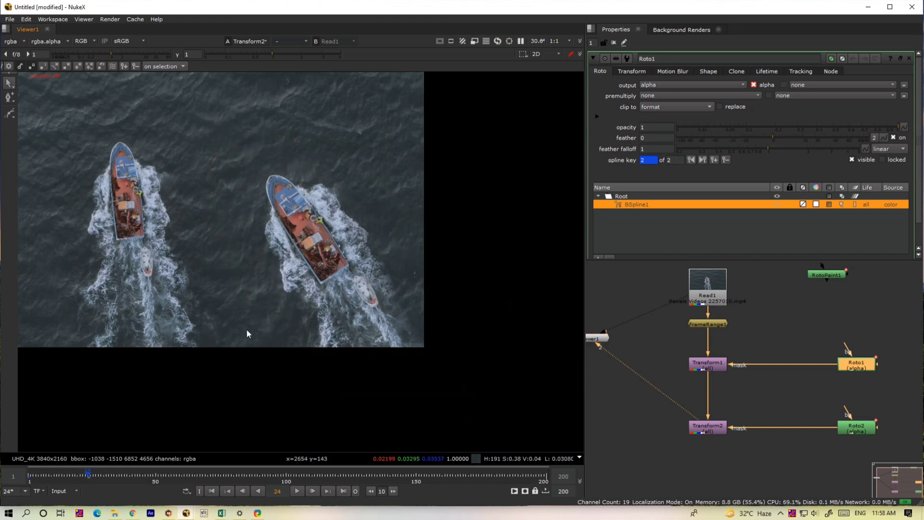
scroll(248, 328, "down", 3)
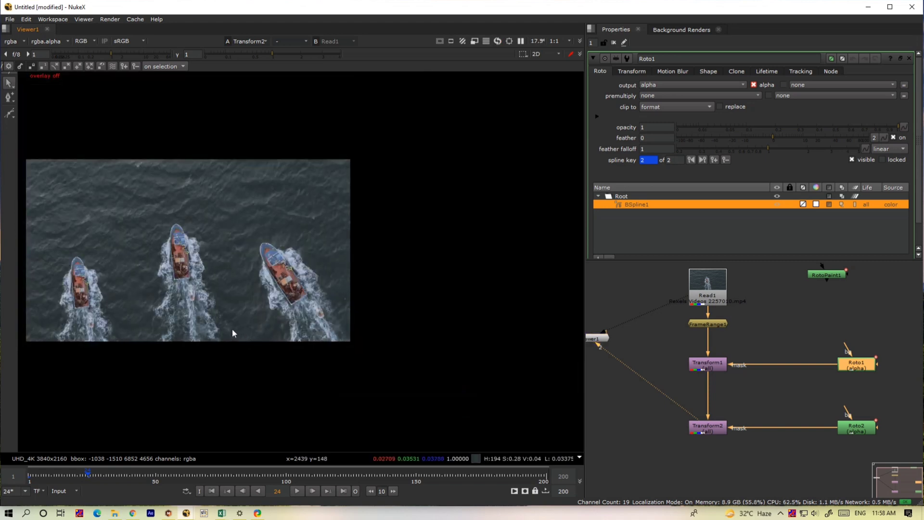
key("j")
scroll(232, 328, "up", 3)
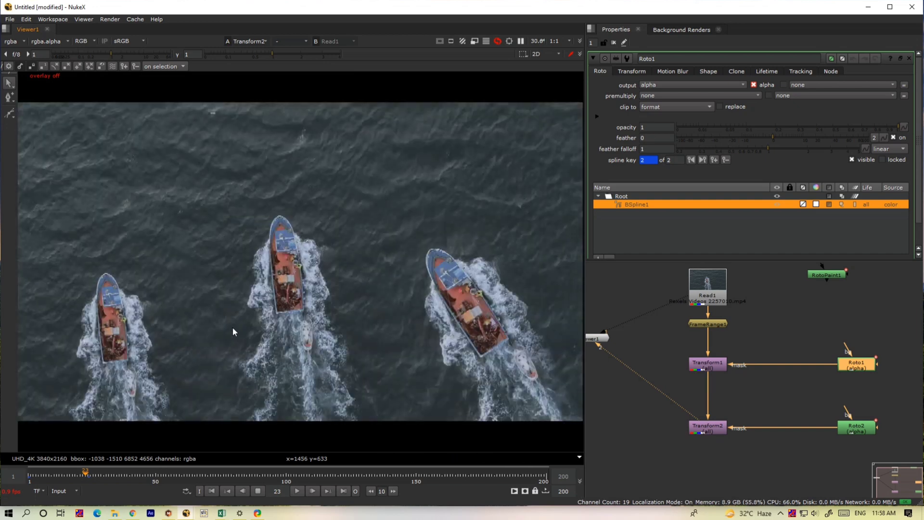
key("k")
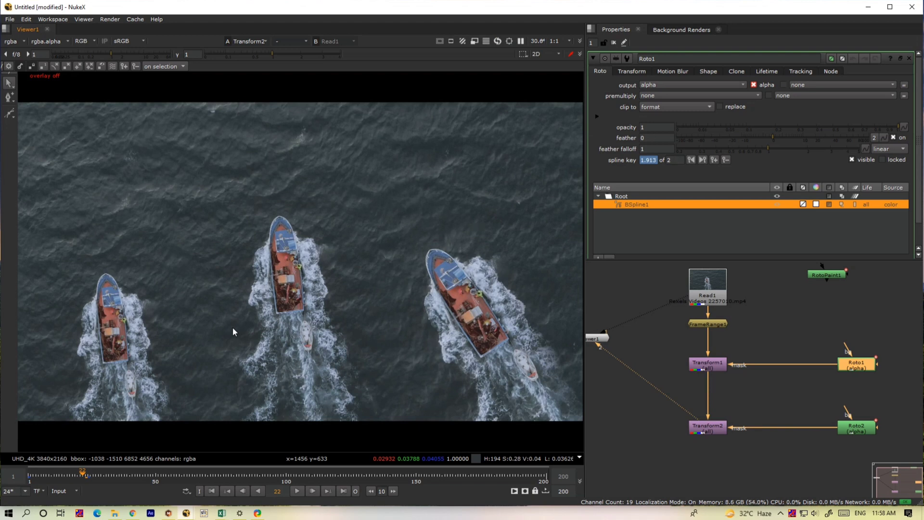
key("j")
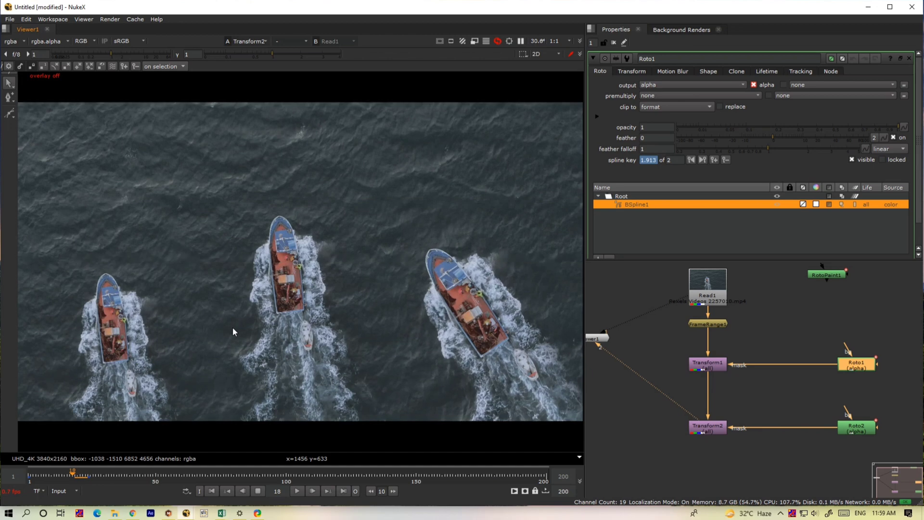
key("l")
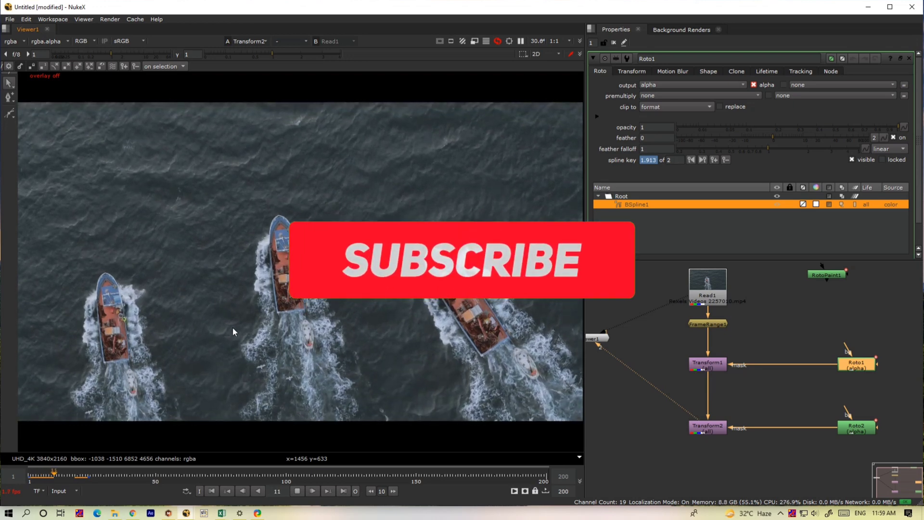
key("k")
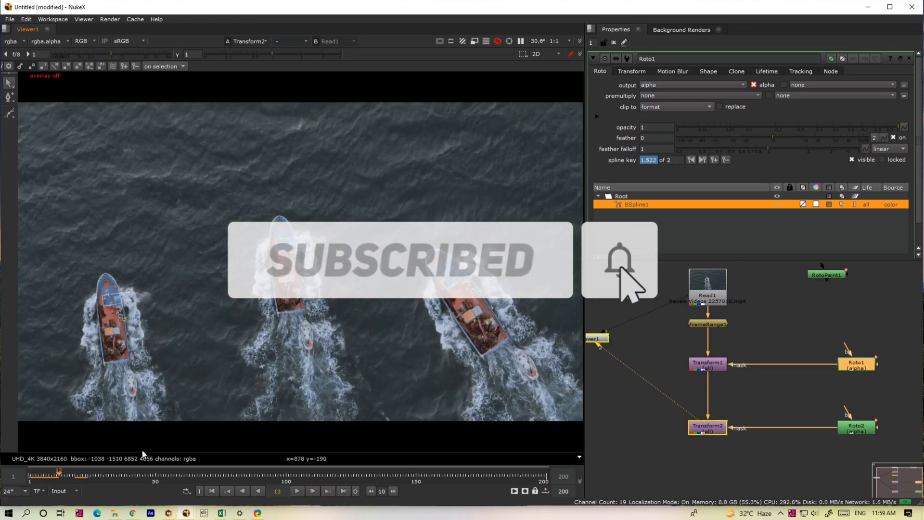
left_click(93, 475)
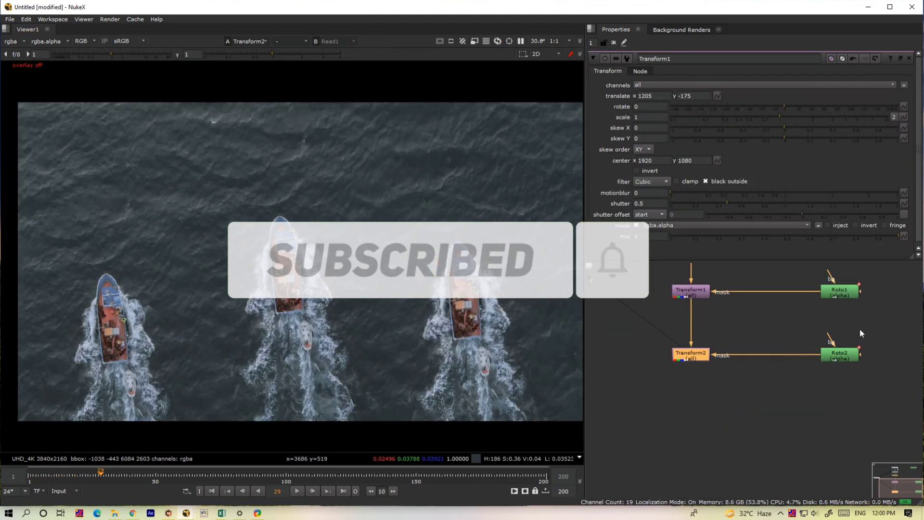
Step: Add a TransformMasked node after Transform2 and connect a new Roto node to its mask input
left_click_drag(860, 328, 644, 403)
left_click(709, 390)
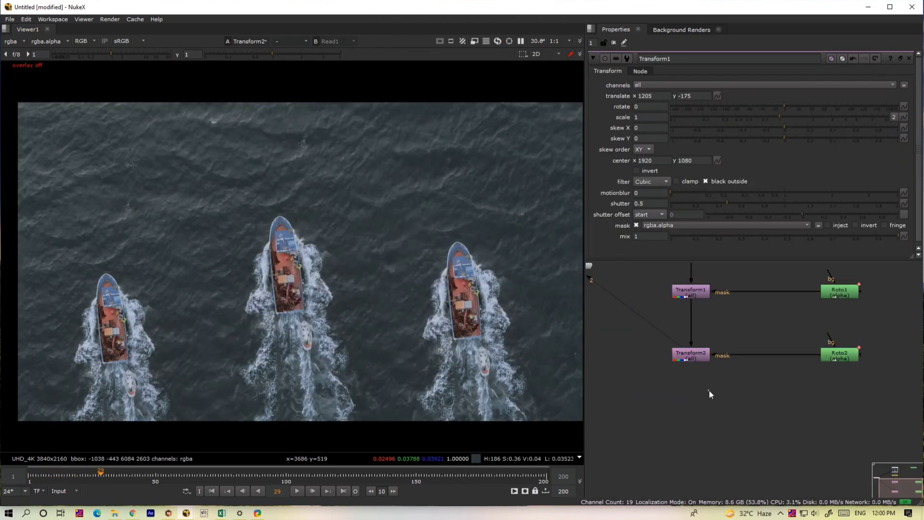
left_click(698, 357)
key("Tab")
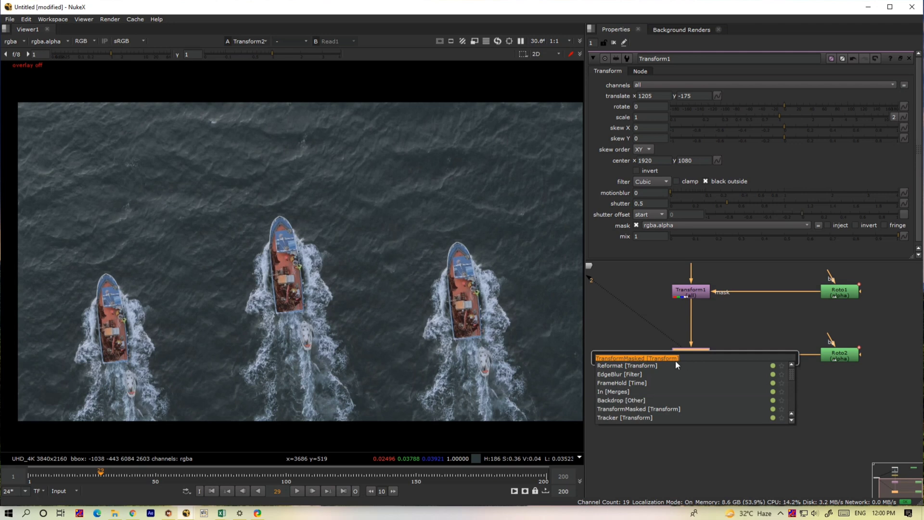
key("Return")
left_click_drag(680, 363, 849, 428)
key("o")
double_click(691, 431)
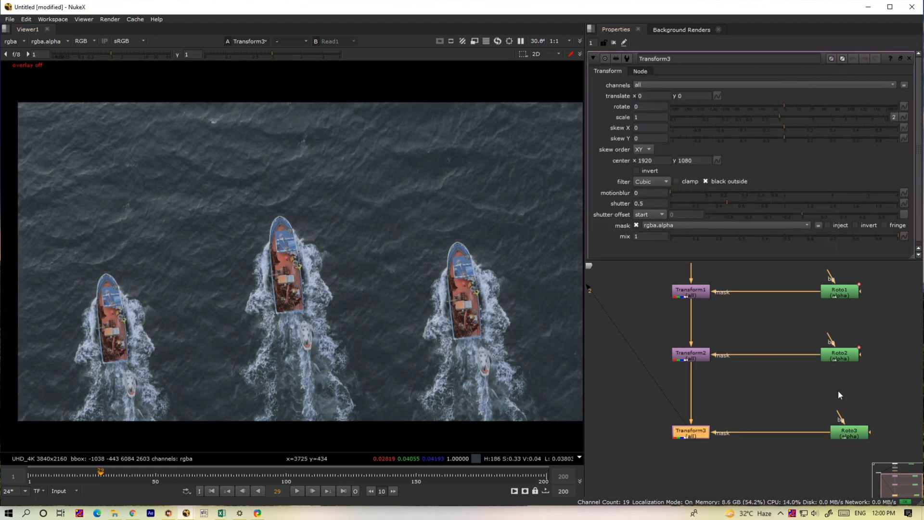
Step: Draw a closed B-Spline in Roto3 around the left boat and its wake, and adjust its upper points
double_click(855, 434)
left_click(10, 113)
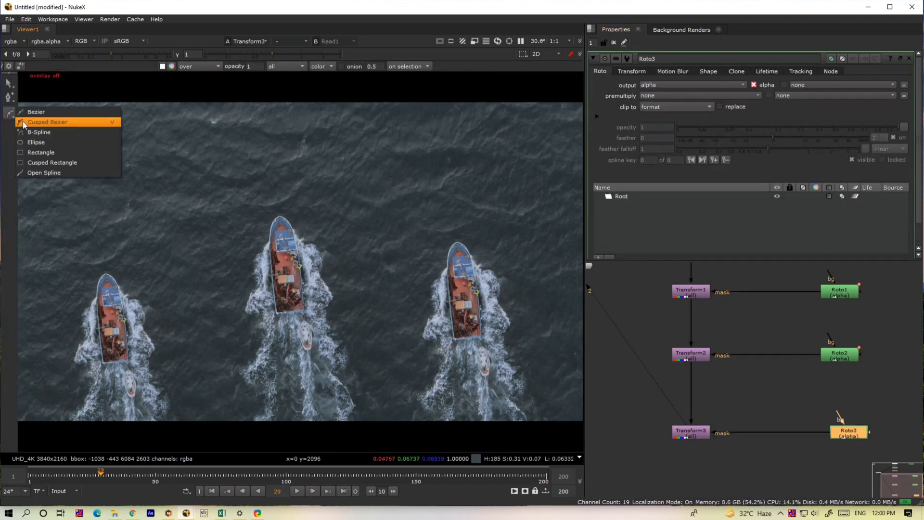
left_click(32, 132)
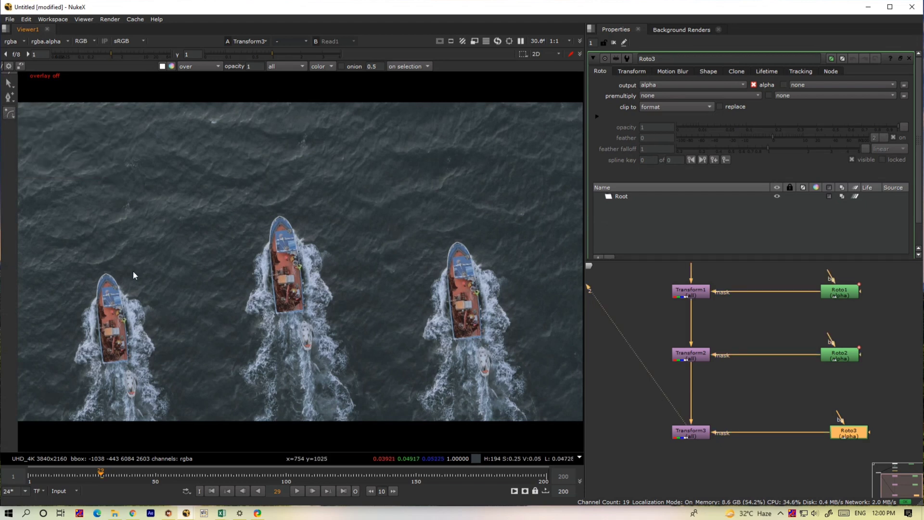
key("q")
left_click(164, 312)
left_click(121, 252)
left_click(100, 271)
left_click(63, 332)
left_click(68, 416)
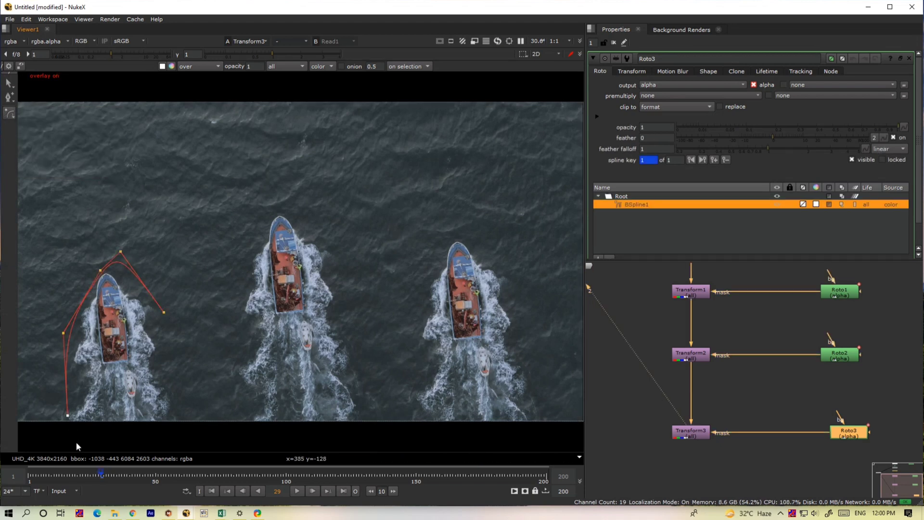
left_click(79, 447)
left_click(152, 440)
left_click(168, 410)
left_click(159, 337)
left_click(164, 312)
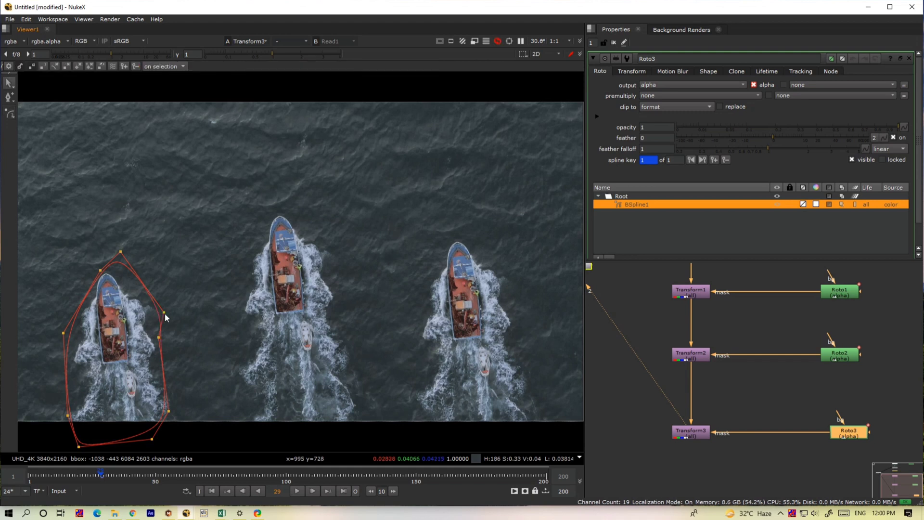
left_click_drag(164, 313, 146, 298)
left_click_drag(101, 271, 81, 262)
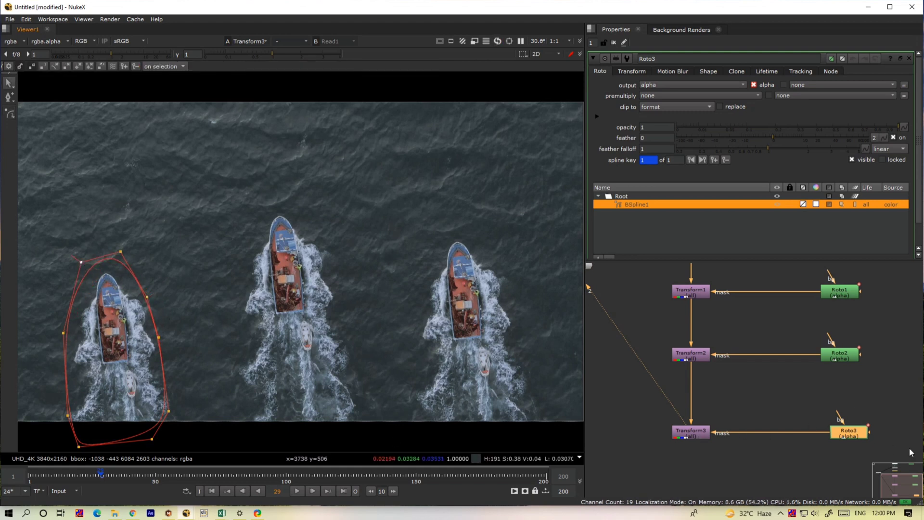
Step: Move Transform3's centre to x 666, y 832, shift the masked area downward to cover the left boat, and scale it to 1.26
double_click(690, 429)
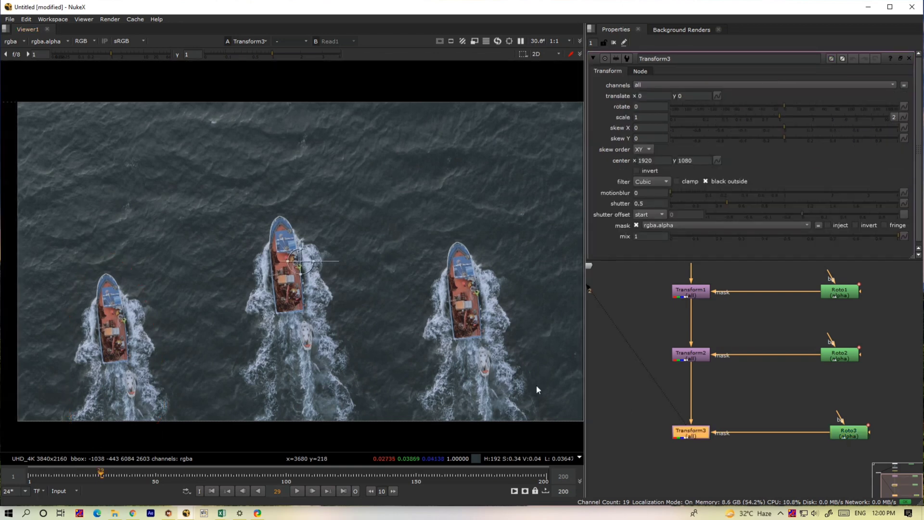
left_click_drag(303, 263, 119, 463, "ctrl")
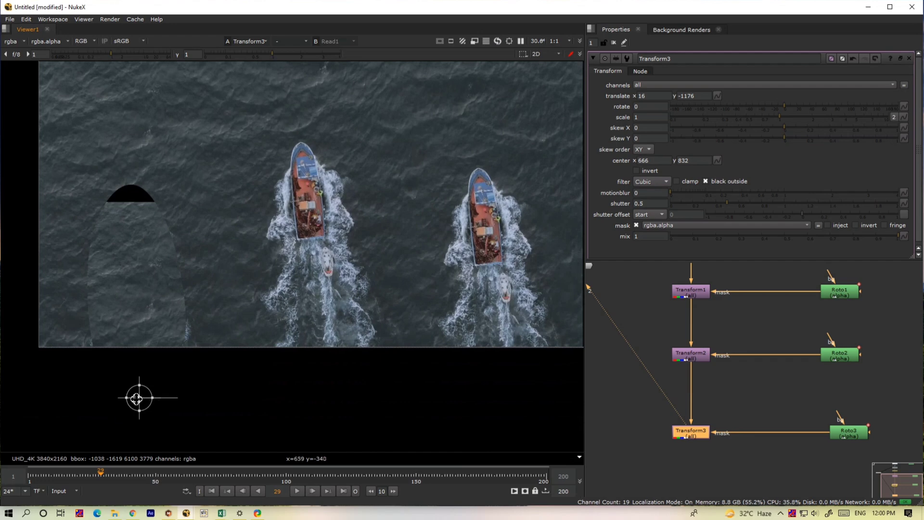
left_click_drag(140, 400, 143, 379)
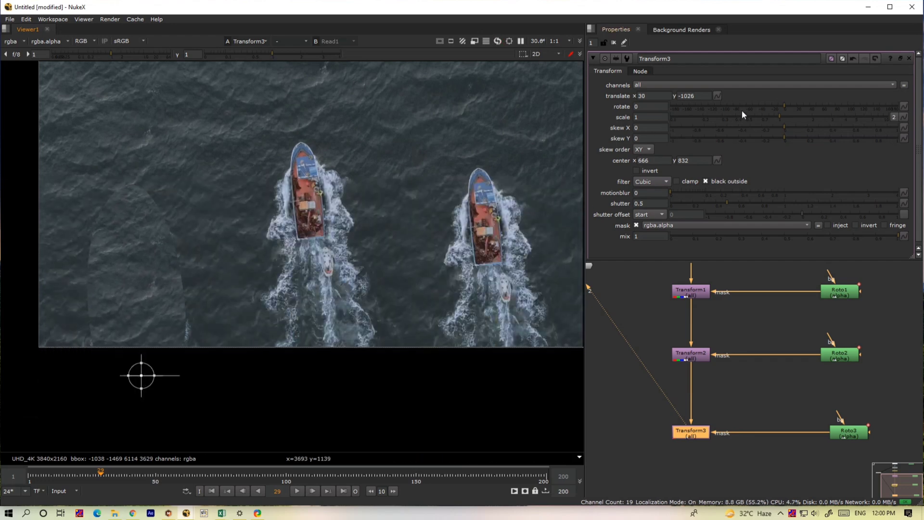
left_click_drag(784, 114, 790, 114)
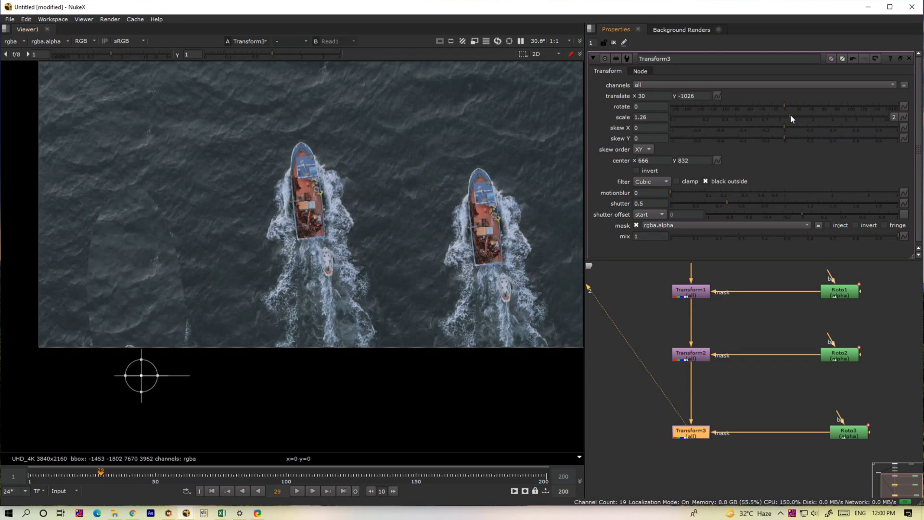
left_click_drag(141, 381, 144, 418)
Step: Widen Roto3's spline by moving its lower-right point outward
double_click(852, 434)
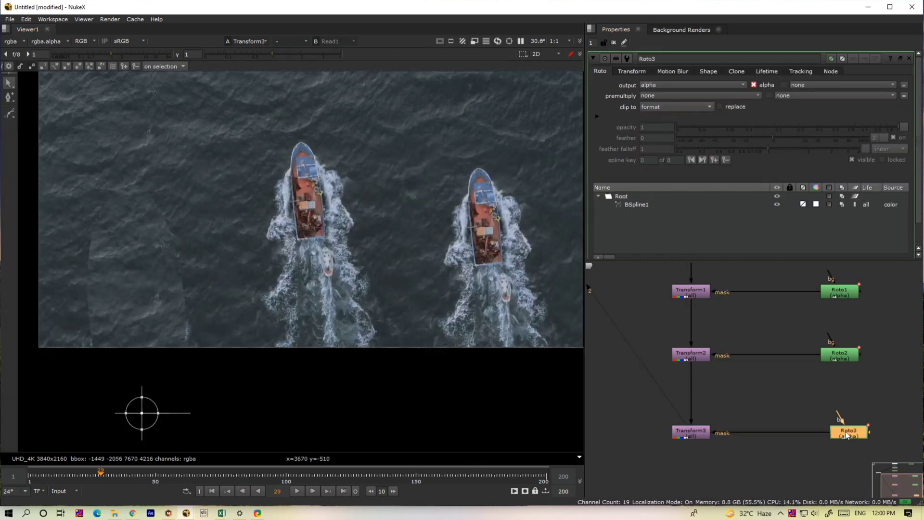
middle_click_drag(158, 390, 166, 290)
left_click(200, 331)
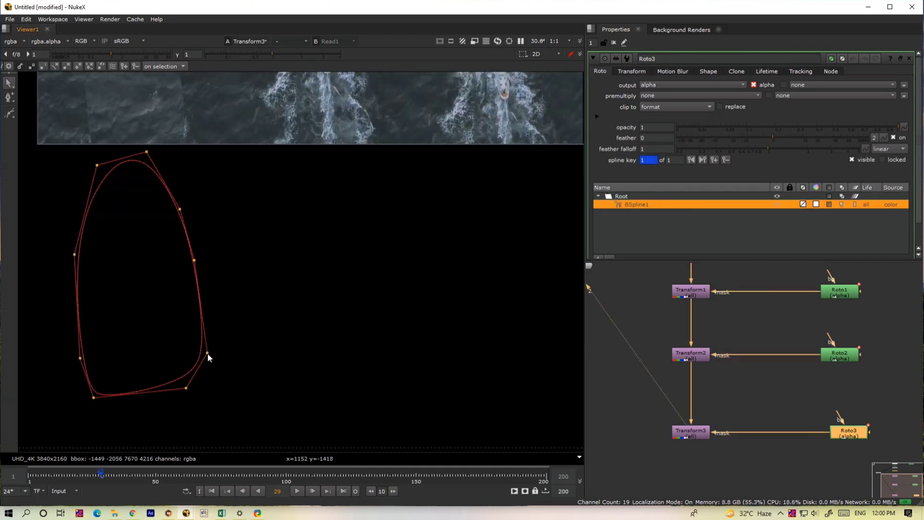
left_click_drag(207, 353, 242, 367)
middle_click_drag(197, 199, 224, 284)
scroll(224, 288, "down", 5)
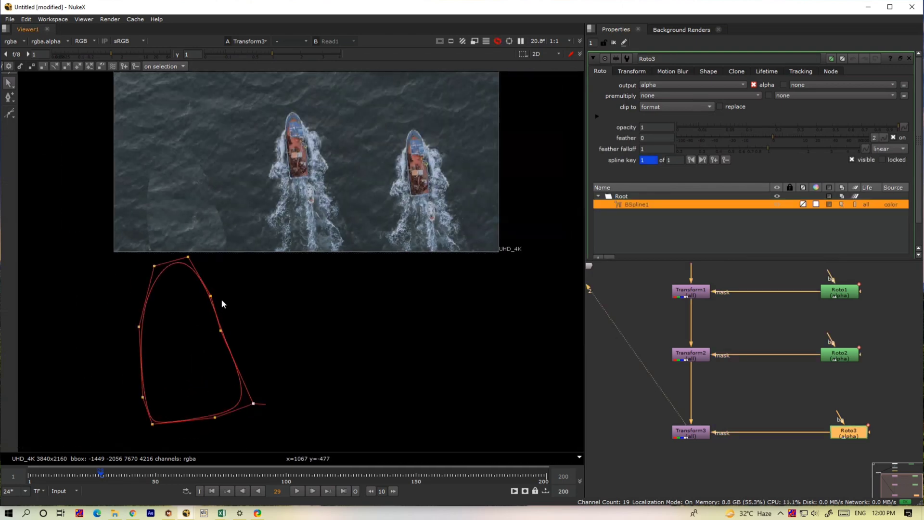
Step: Select all points of Roto3's spline and expand its feather outward all around
left_click_drag(297, 271, 145, 429)
key("e")
key("e")
key("e")
key("e")
key("e")
key("e")
key("e")
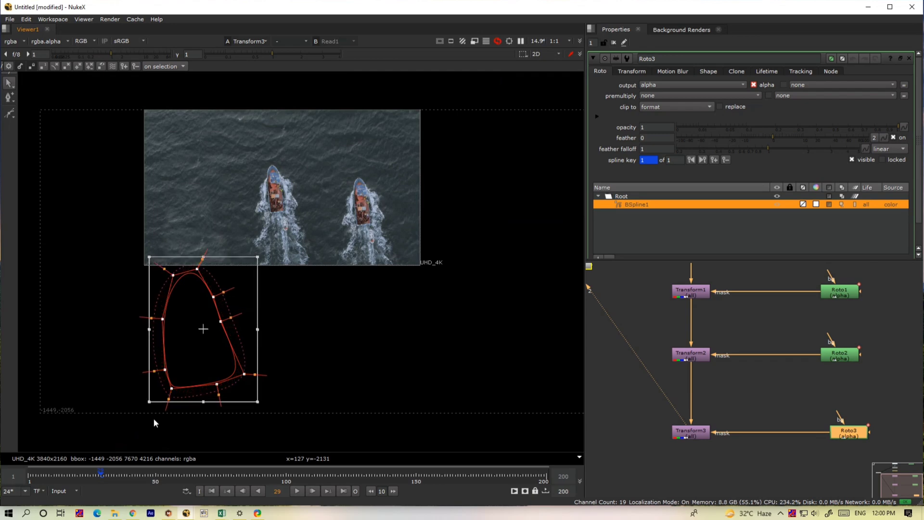
Step: Widen Roto3's feather further all around and pull its top feather point back down closer to the spline
left_click(285, 377)
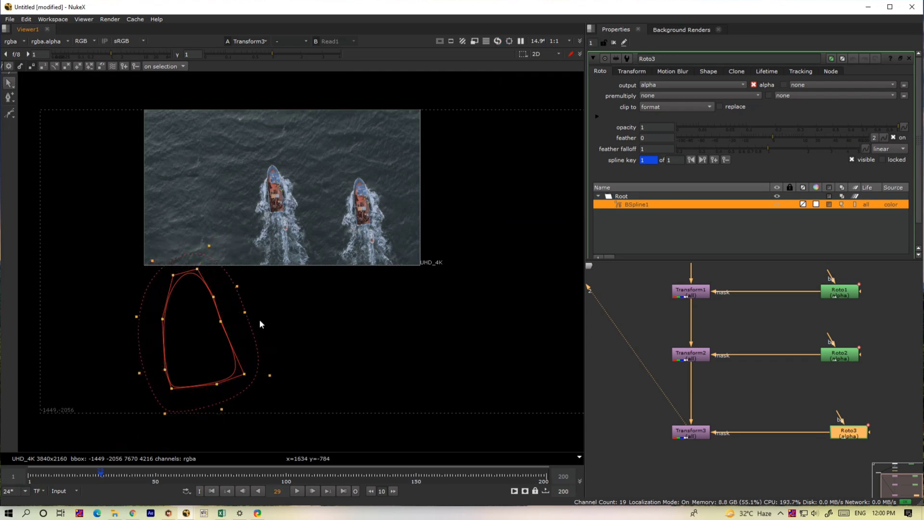
scroll(195, 231, "up", 6)
scroll(247, 229, "down", 3)
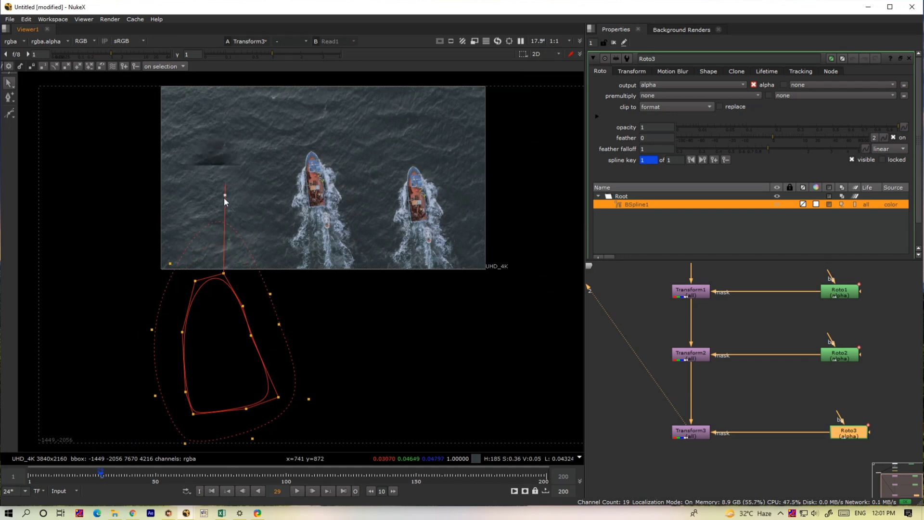
left_click_drag(225, 197, 227, 256)
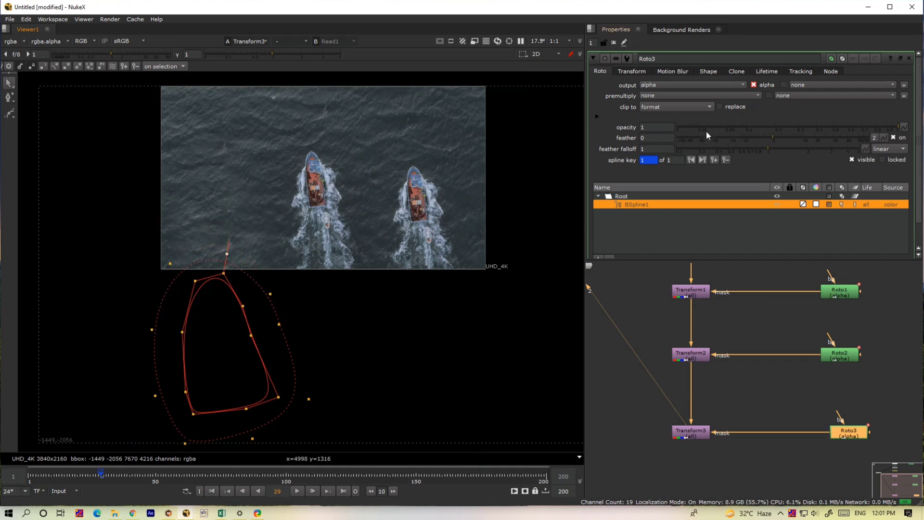
Step: Shift Transform3's masked area up to translate x 35, y -1125, and inspect the full frame with Roto3's overlay hidden
double_click(691, 432)
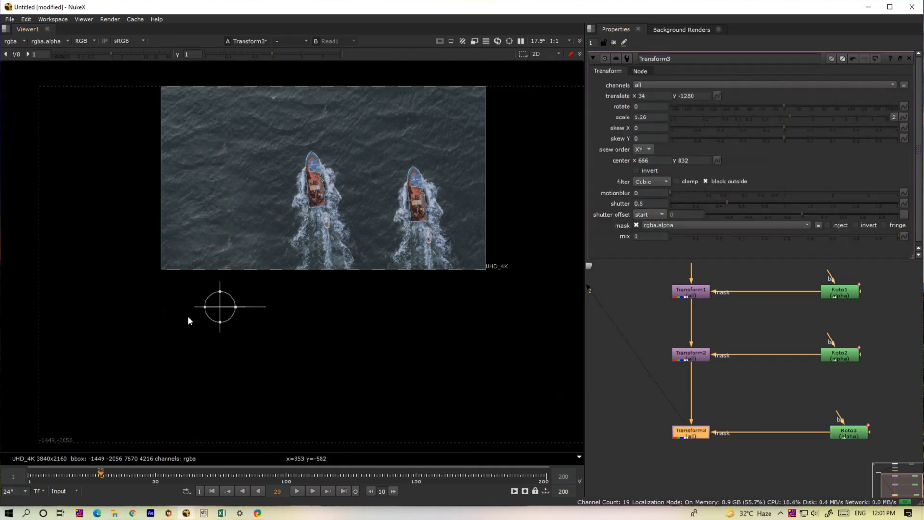
left_click_drag(223, 308, 223, 297)
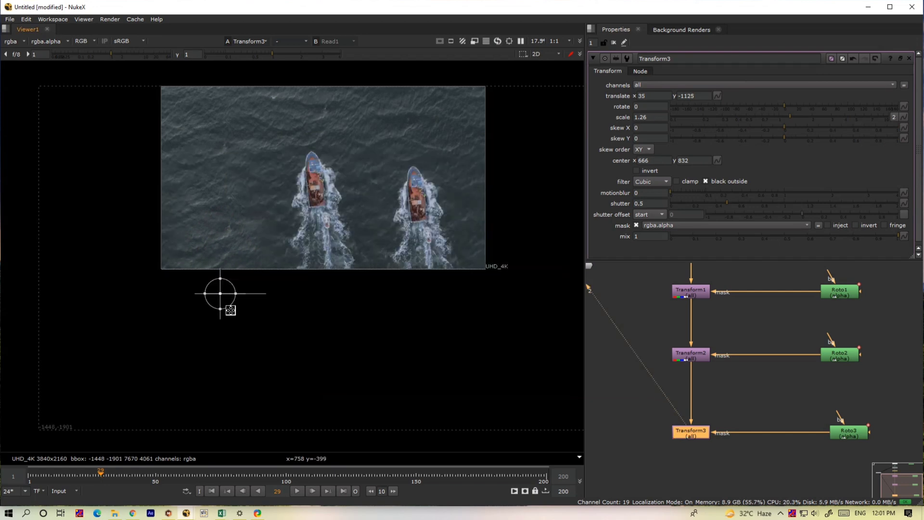
double_click(834, 432)
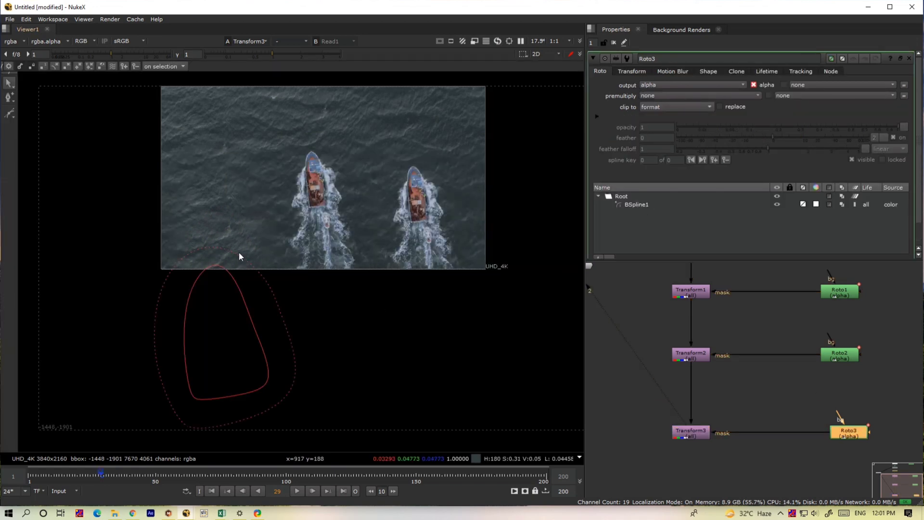
left_click(217, 247)
key("o")
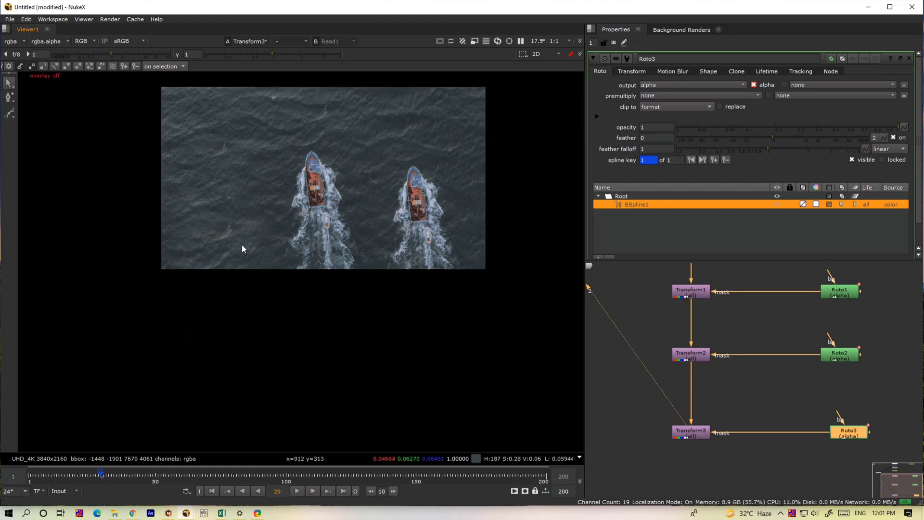
key("f")
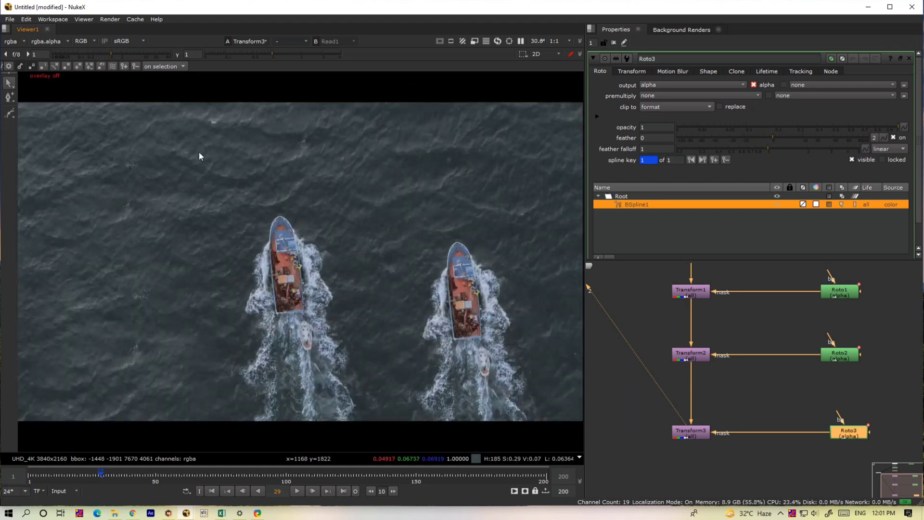
Step: Compare the left boat's visibility at Transform3 mix values down to 0, and set the mix to 0.9
double_click(698, 431)
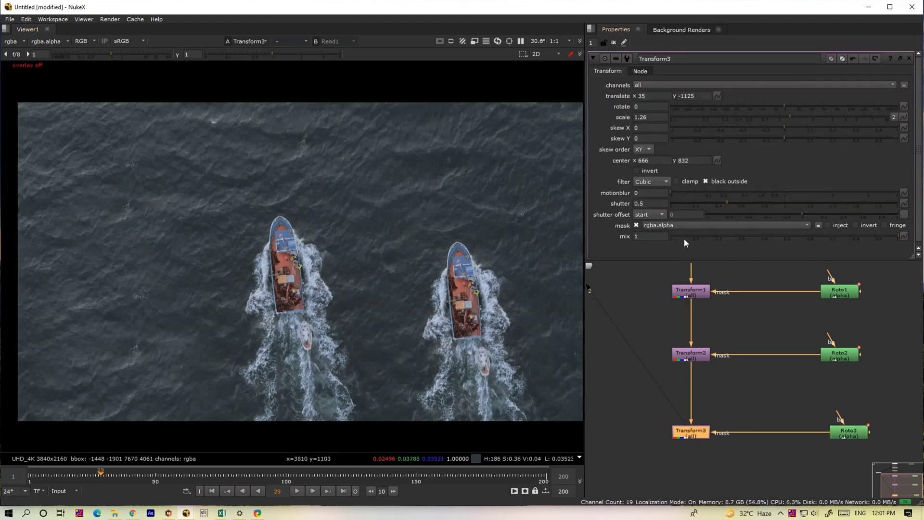
left_click_drag(892, 236, 865, 242)
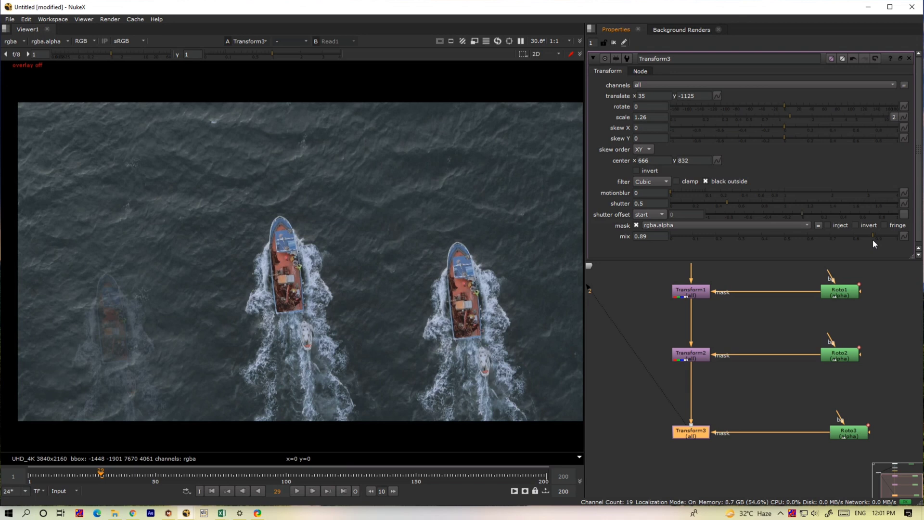
left_click_drag(873, 240, 540, 239)
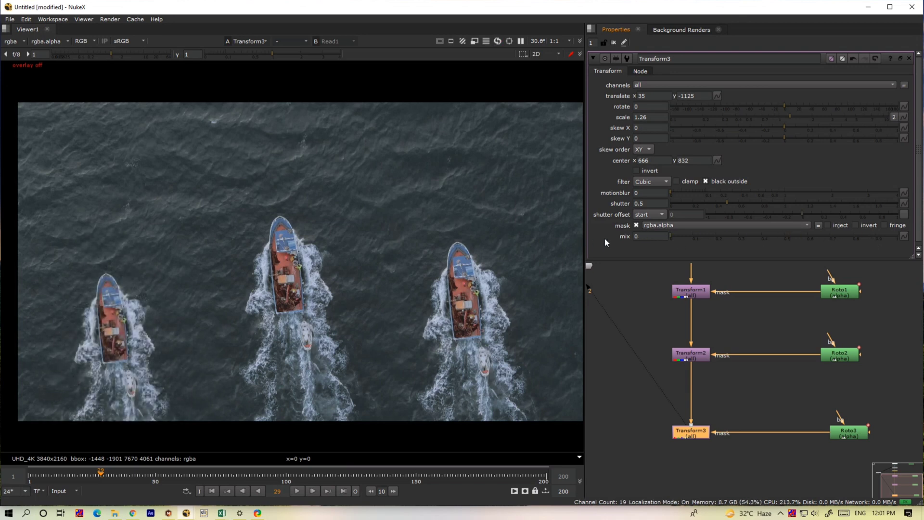
left_click_drag(605, 238, 889, 250)
double_click(655, 234)
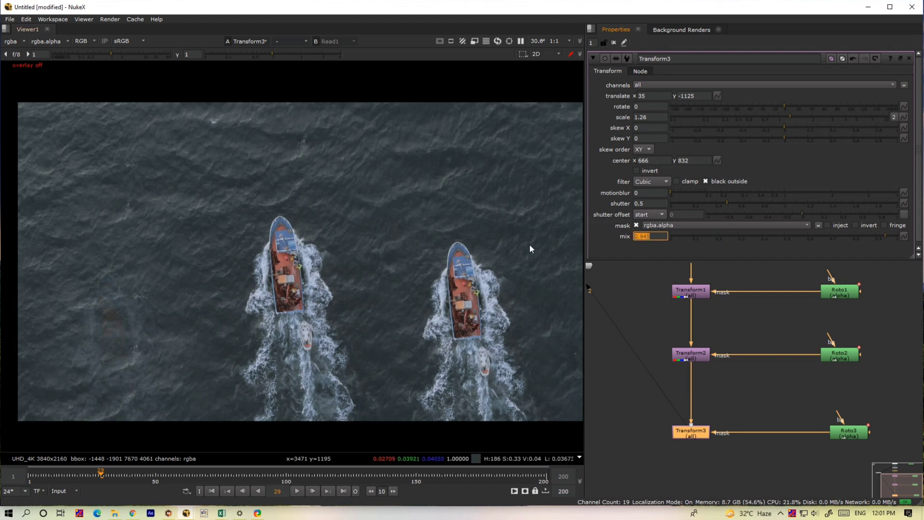
type("0.9")
key("Return")
Step: Play the footage from the first frame, forward and in reverse, to examine the masked left boat area
left_click(310, 324)
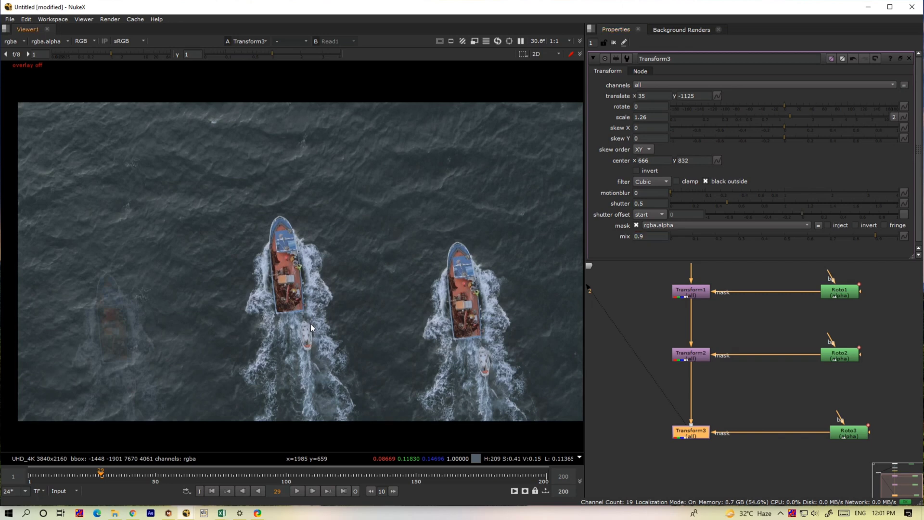
key("Home")
key("l")
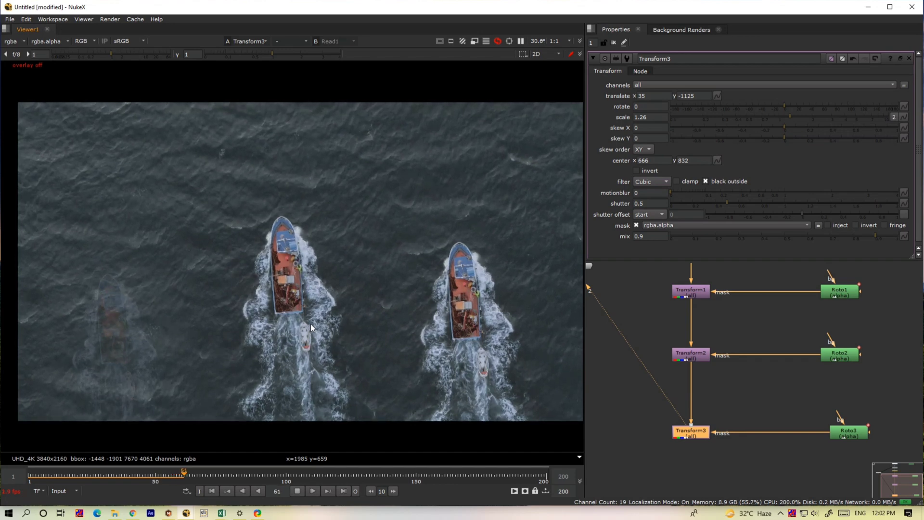
key("j")
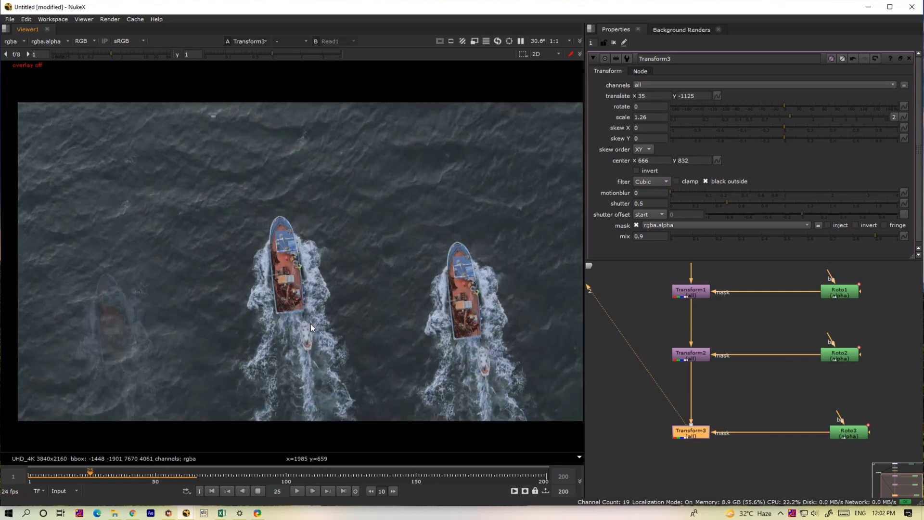
key("l")
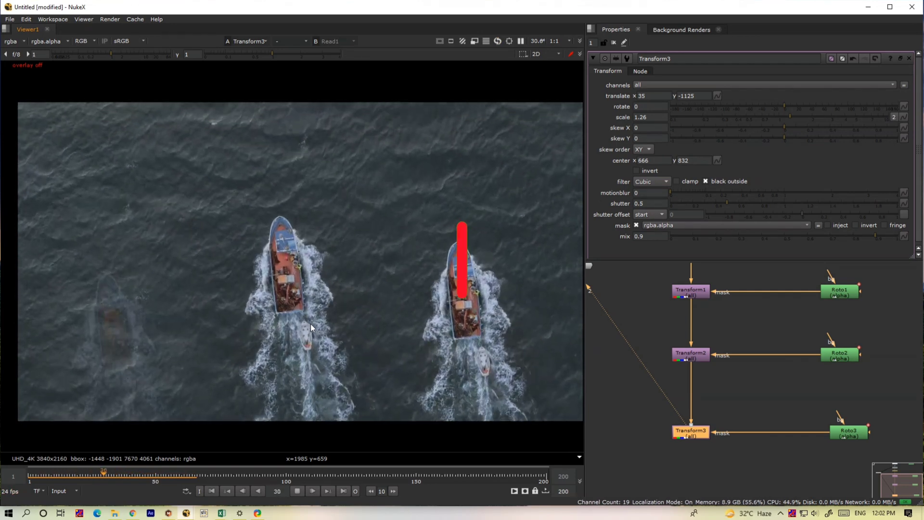